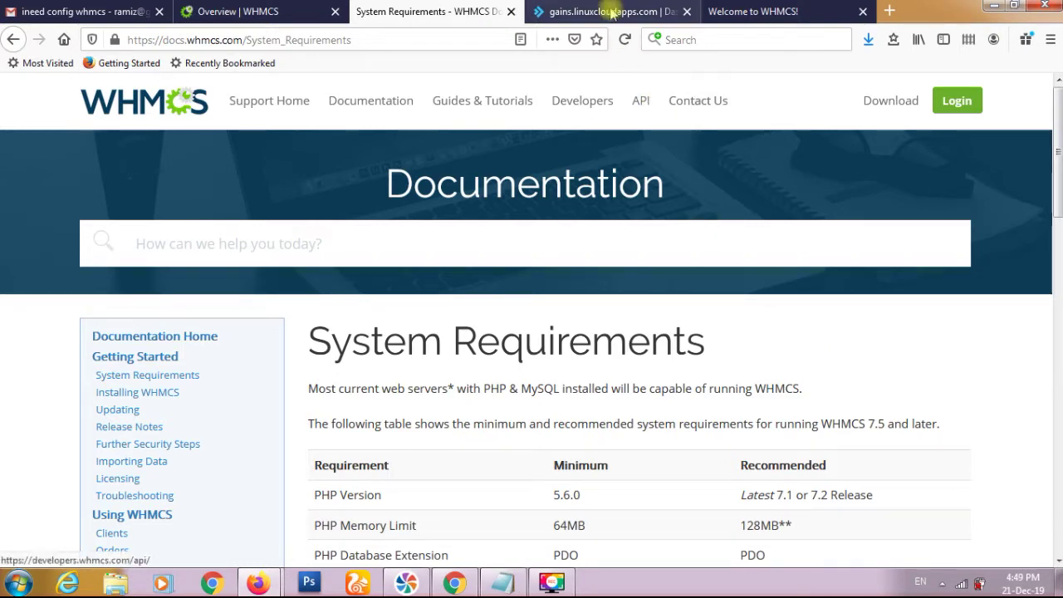
Step: Review the minimum and recommended requirements table on the WHMCS System Requirements documentation page
{"action": "left_click", "coordinate": [611, 11]}
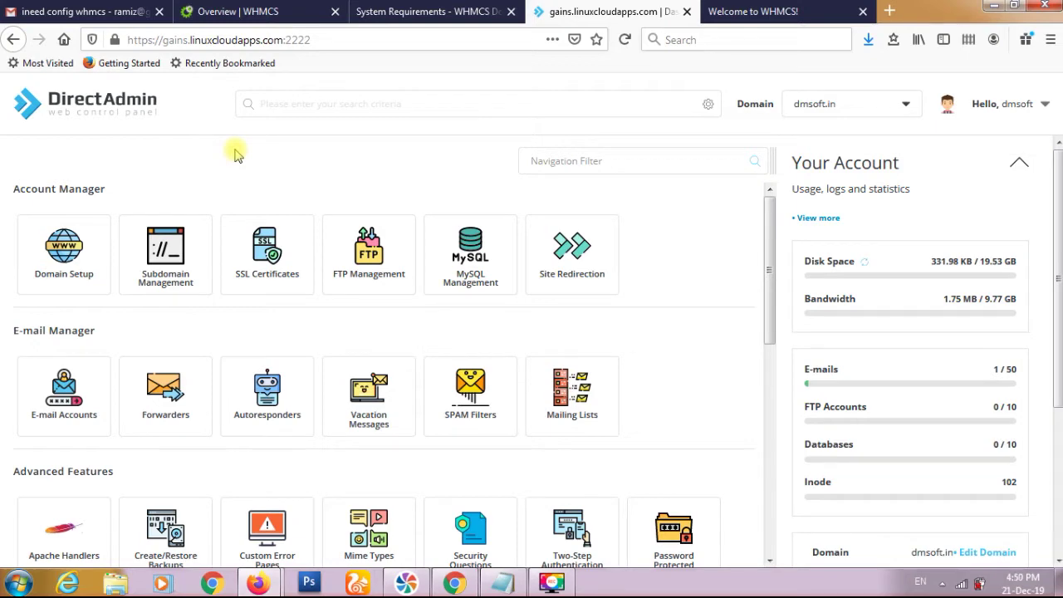
{"action": "left_click", "coordinate": [428, 17]}
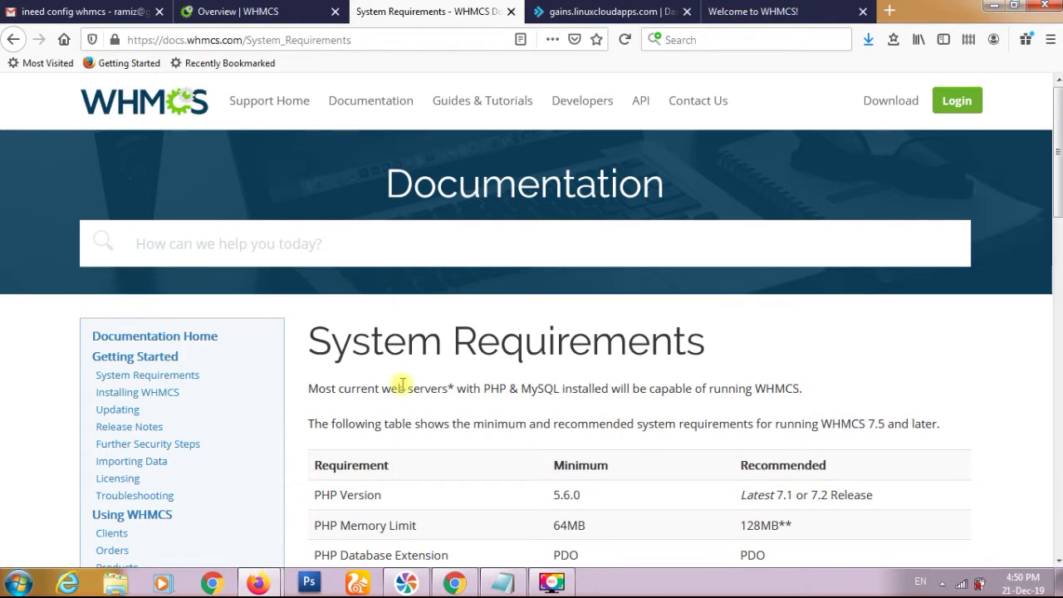
{"action": "scroll", "coordinate": [578, 389], "scroll_direction": "down", "scroll_amount": 3}
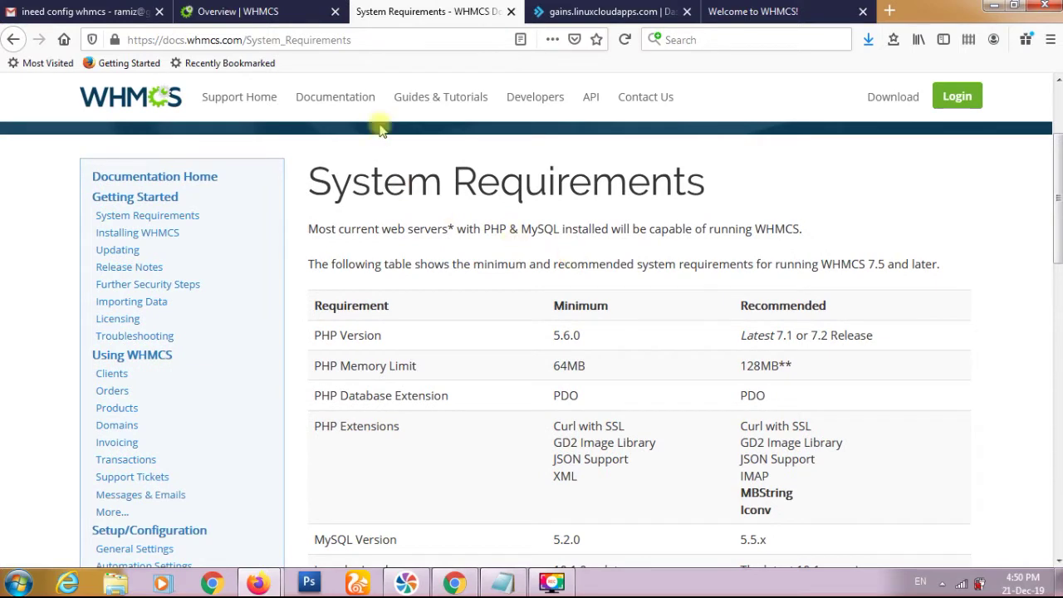
{"action": "left_click", "coordinate": [369, 40]}
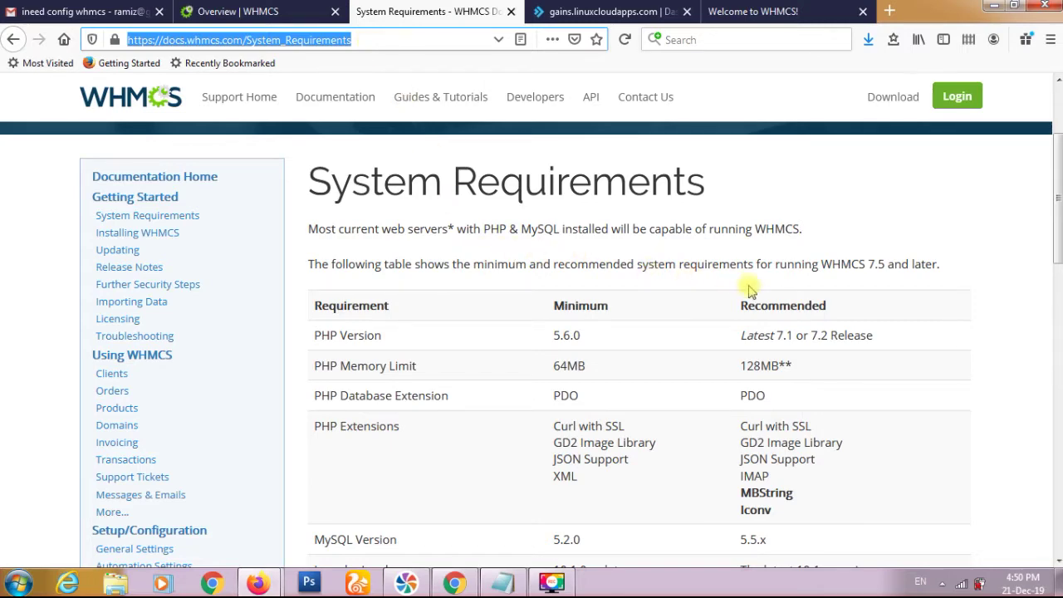
{"action": "scroll", "coordinate": [748, 289], "scroll_direction": "down", "scroll_amount": 2}
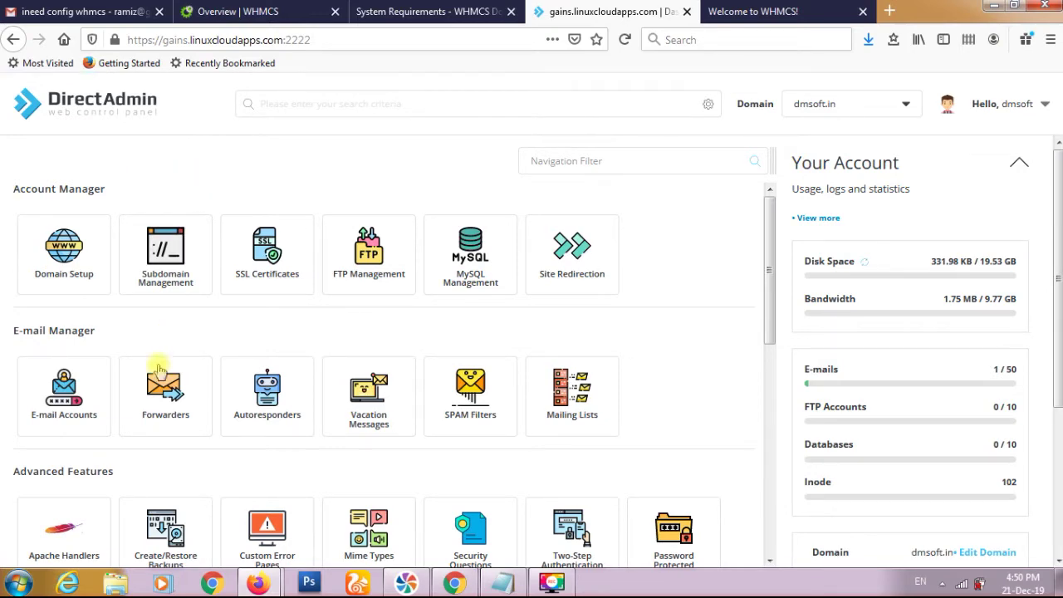
Step: Open the hosting account's File Manager in DirectAdmin and go to the public_html folder of the dmsoft.in domain
{"action": "scroll", "coordinate": [244, 332], "scroll_direction": "down", "scroll_amount": 5}
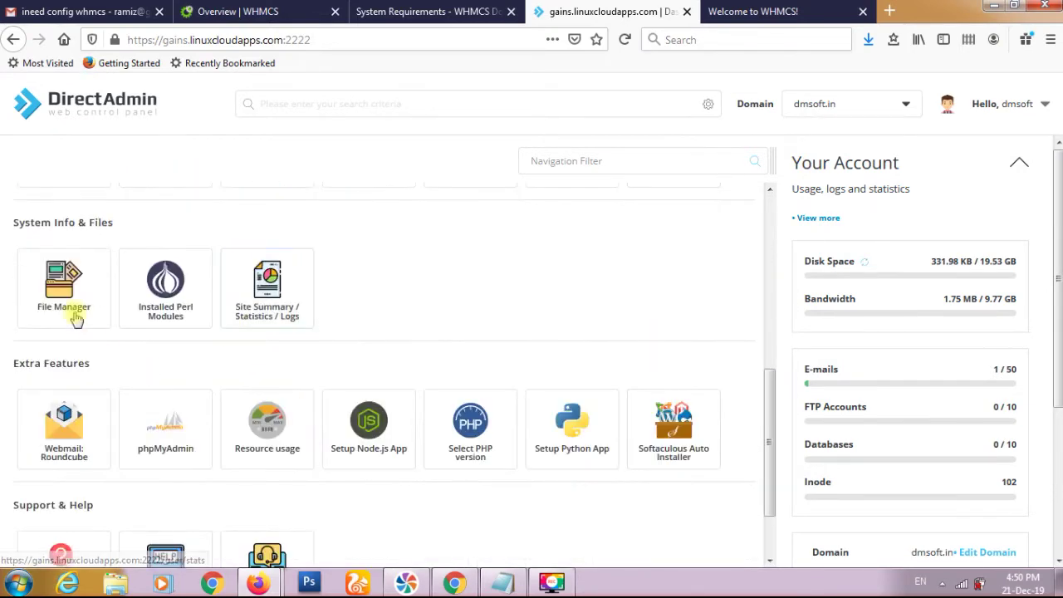
{"action": "left_click", "coordinate": [70, 309]}
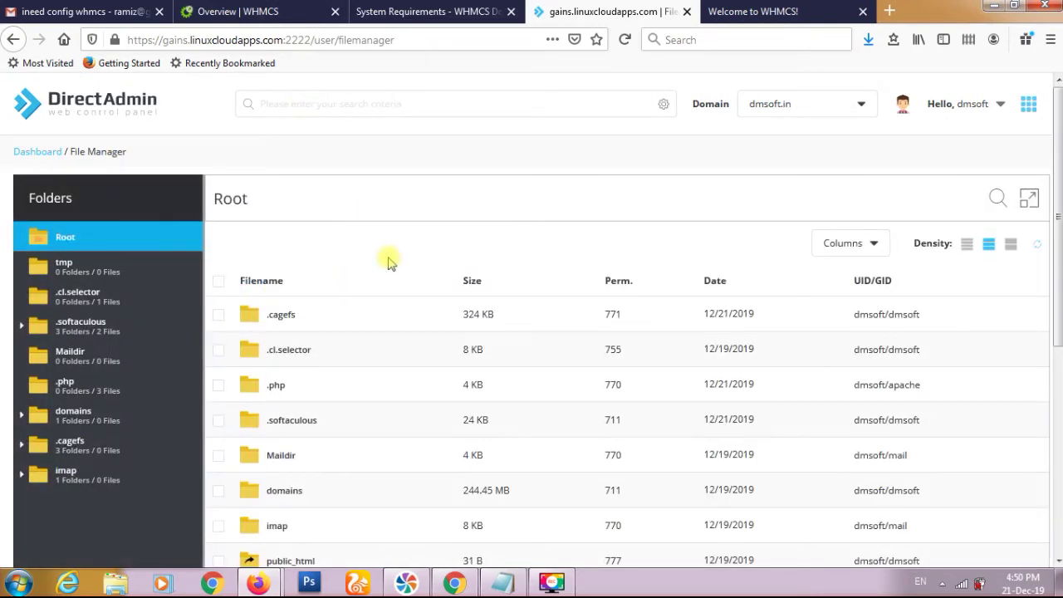
{"action": "scroll", "coordinate": [387, 262], "scroll_direction": "down", "scroll_amount": 2}
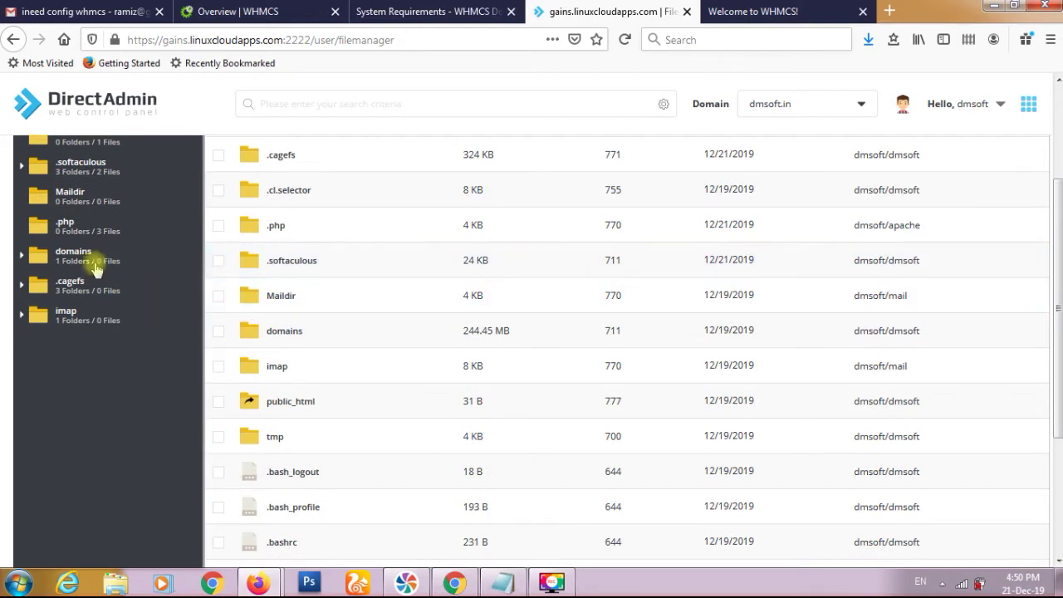
{"action": "left_click", "coordinate": [67, 262]}
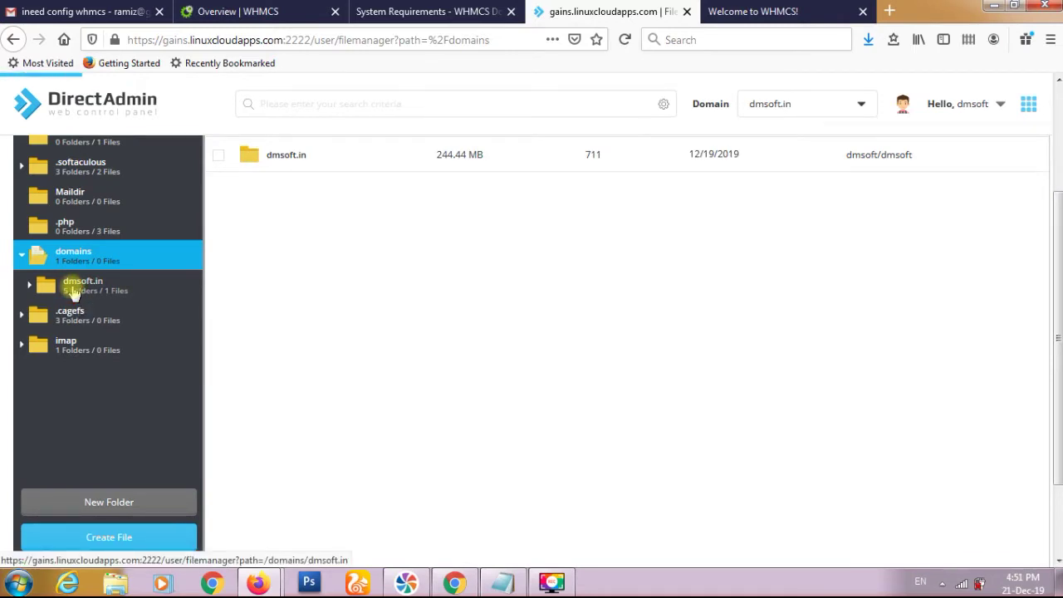
{"action": "left_click", "coordinate": [74, 292]}
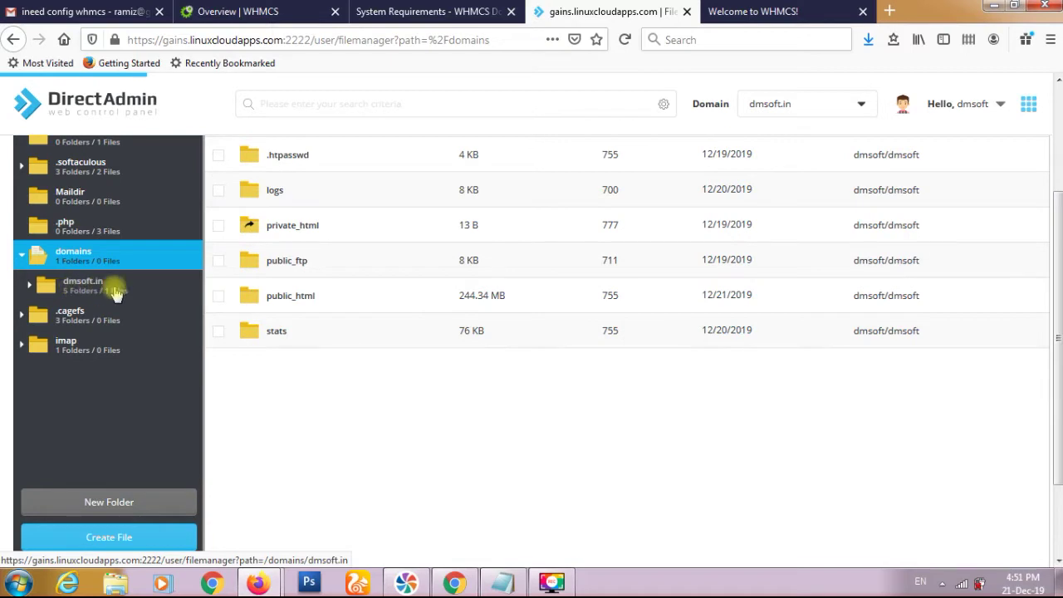
{"action": "double_click", "coordinate": [277, 304]}
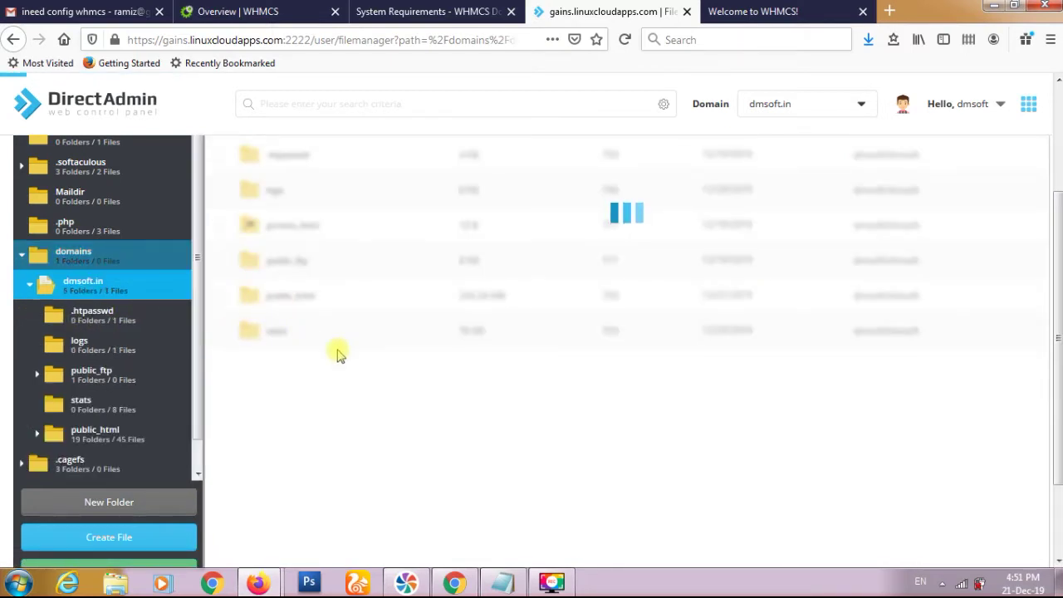
{"action": "right_click", "coordinate": [288, 297]}
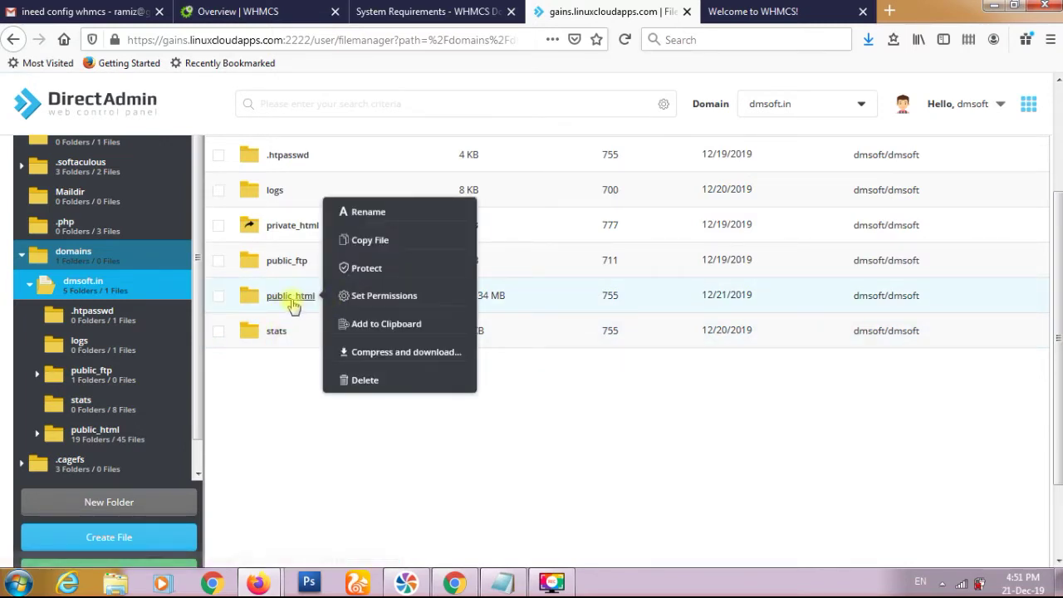
{"action": "left_click", "coordinate": [285, 295]}
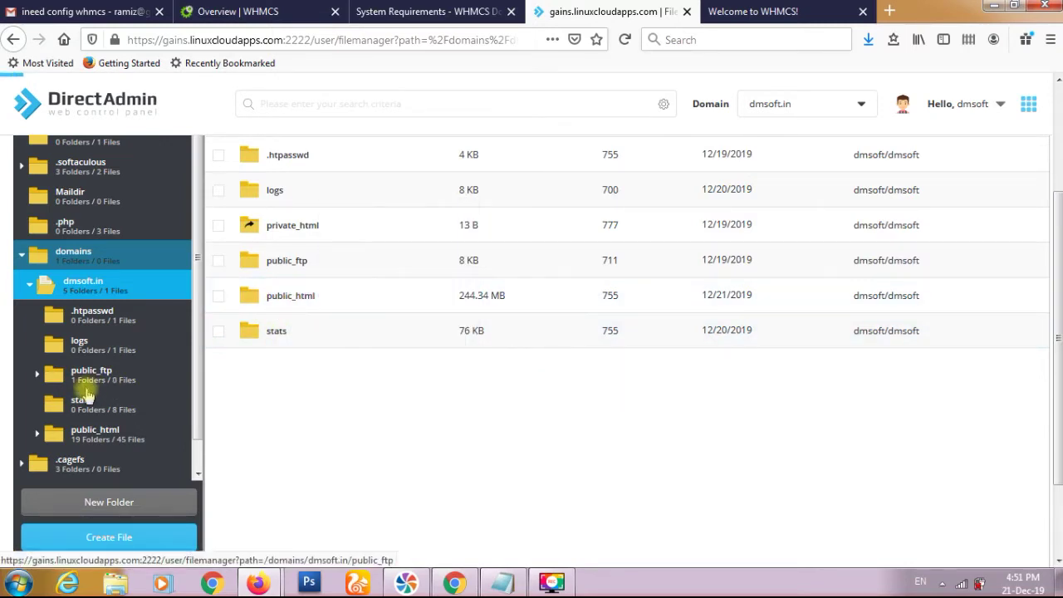
{"action": "left_click", "coordinate": [93, 435]}
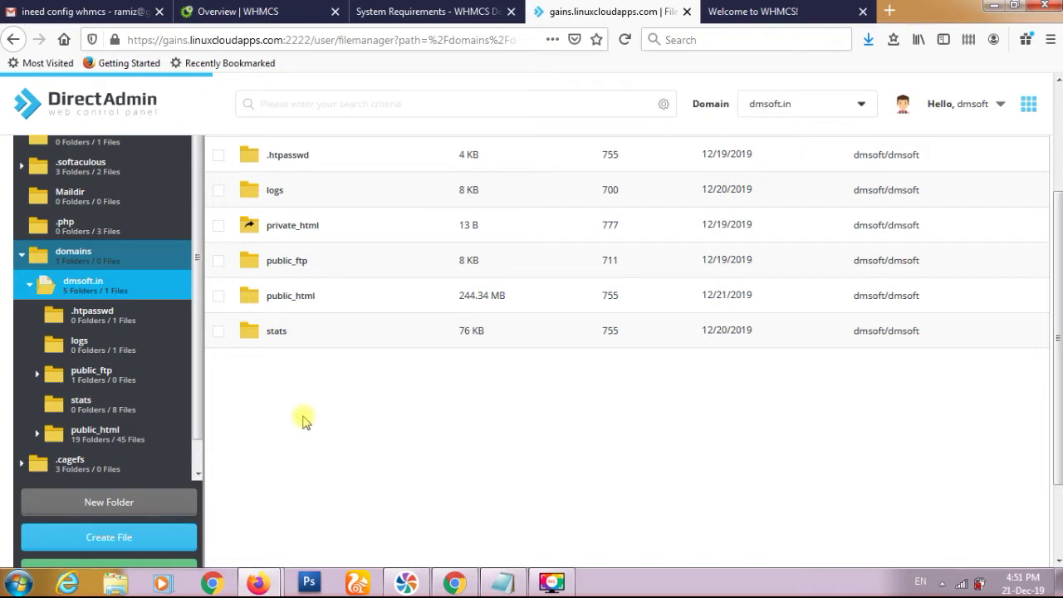
Step: Try to upload whmcs_v783_full.zip from the Downloads folder to /domains/dmsoft.in/public_html, and close the upload dialog
{"action": "left_click", "coordinate": [869, 45]}
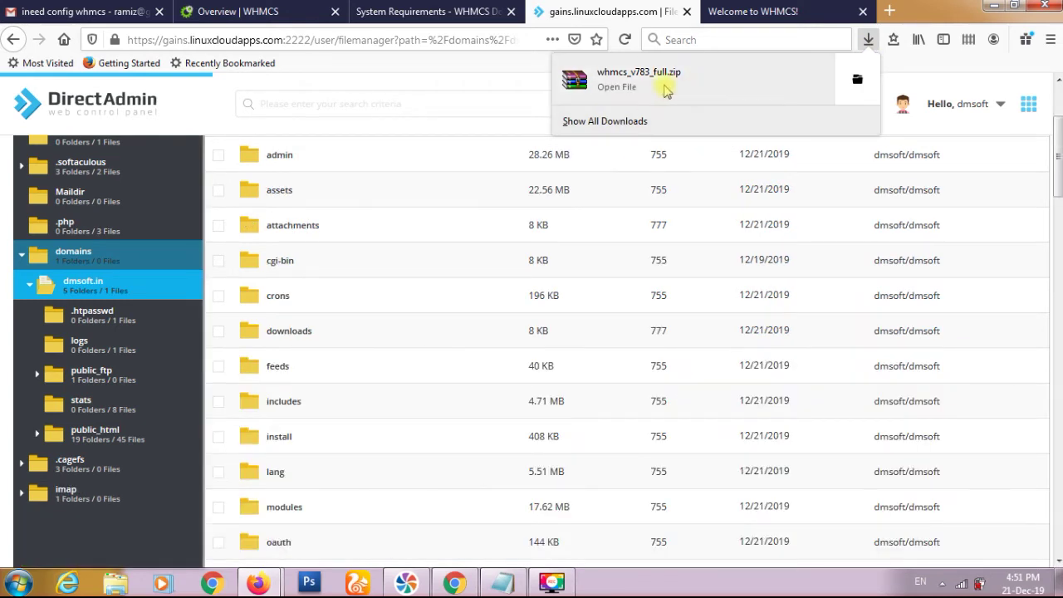
{"action": "scroll", "coordinate": [360, 223], "scroll_direction": "down", "scroll_amount": 3}
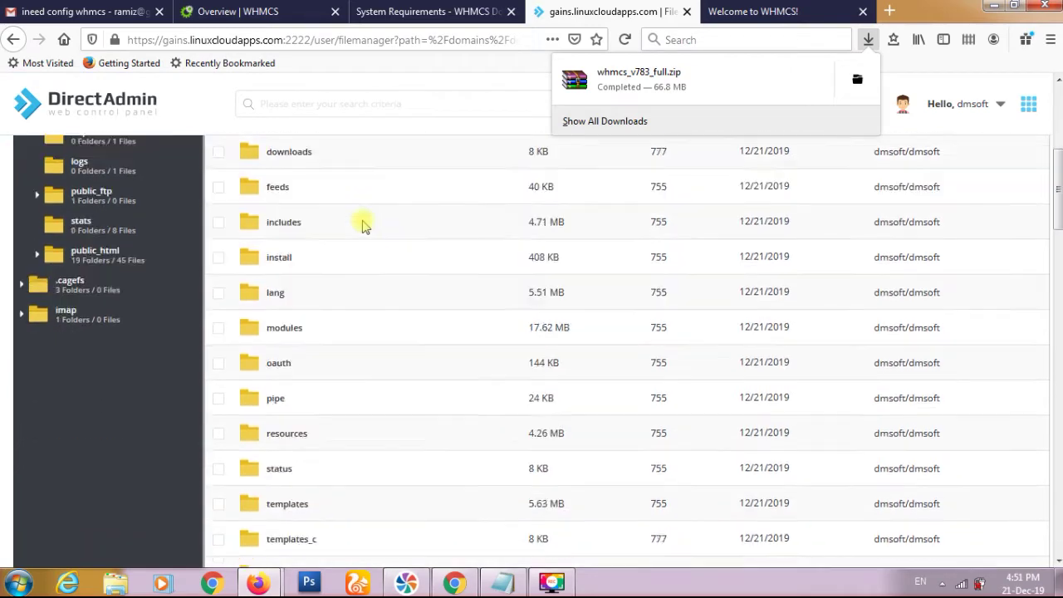
{"action": "scroll", "coordinate": [362, 224], "scroll_direction": "down", "scroll_amount": 15}
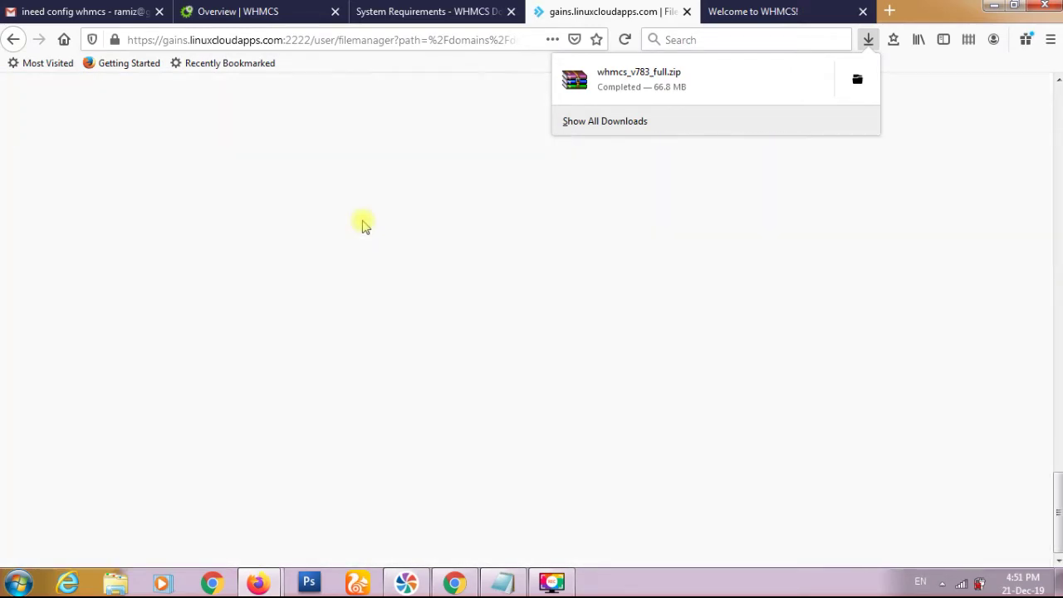
{"action": "scroll", "coordinate": [362, 225], "scroll_direction": "up", "scroll_amount": 5}
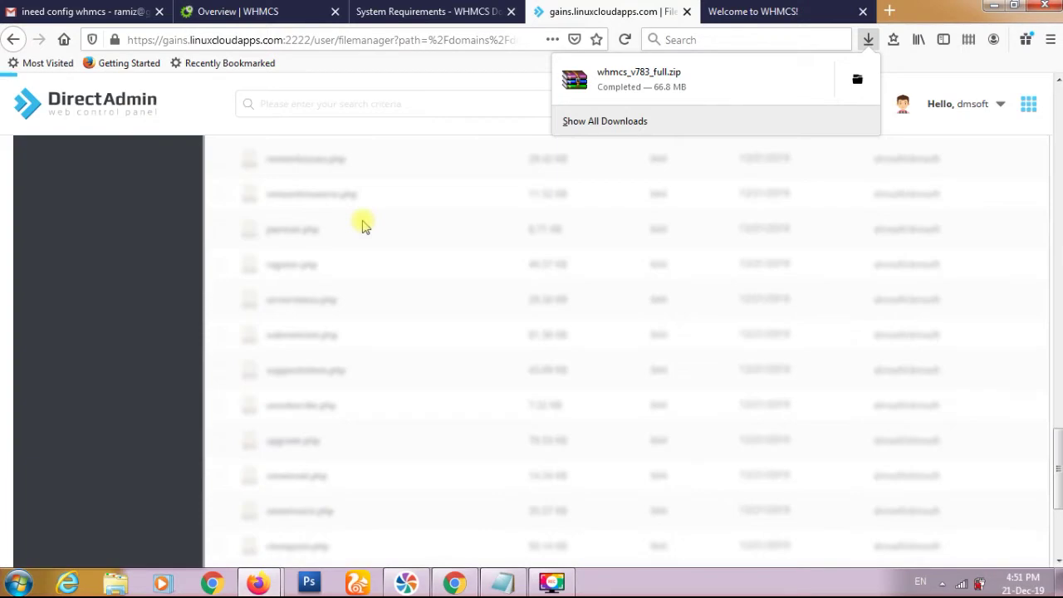
{"action": "scroll", "coordinate": [362, 224], "scroll_direction": "down", "scroll_amount": 3}
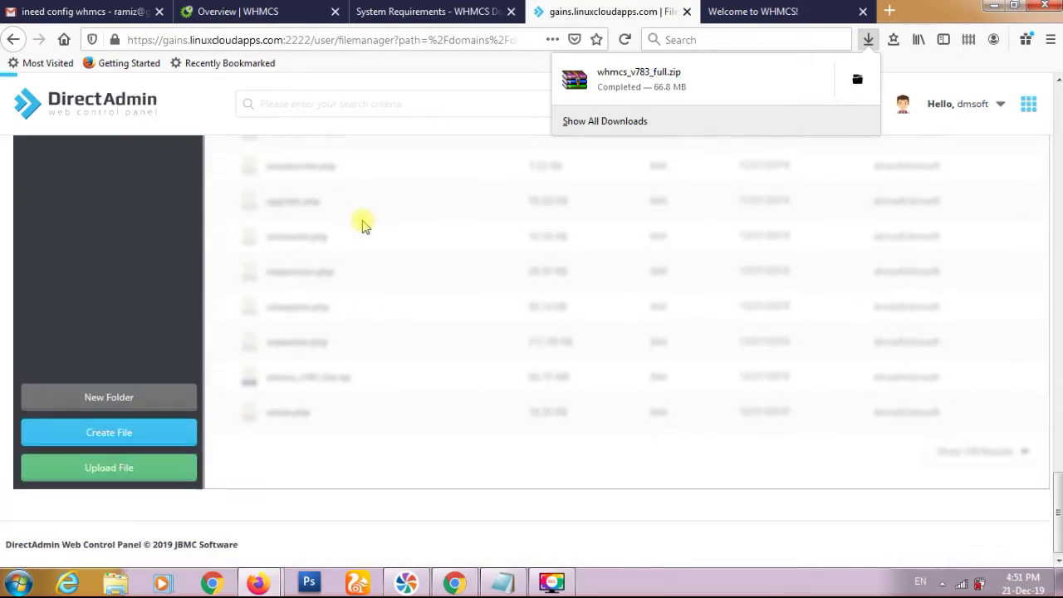
{"action": "left_click", "coordinate": [146, 471]}
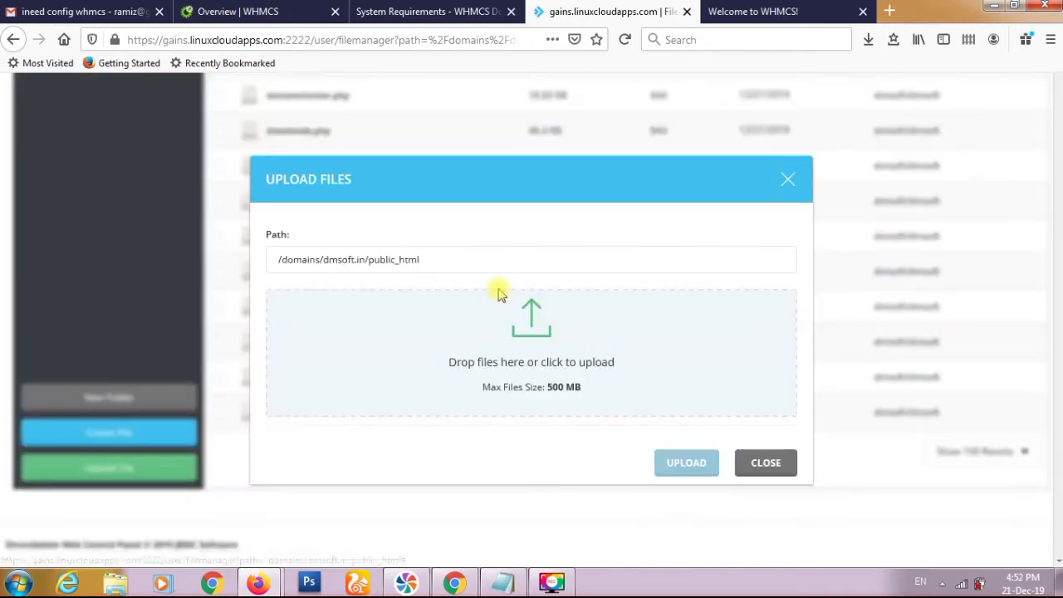
{"action": "left_click", "coordinate": [534, 362]}
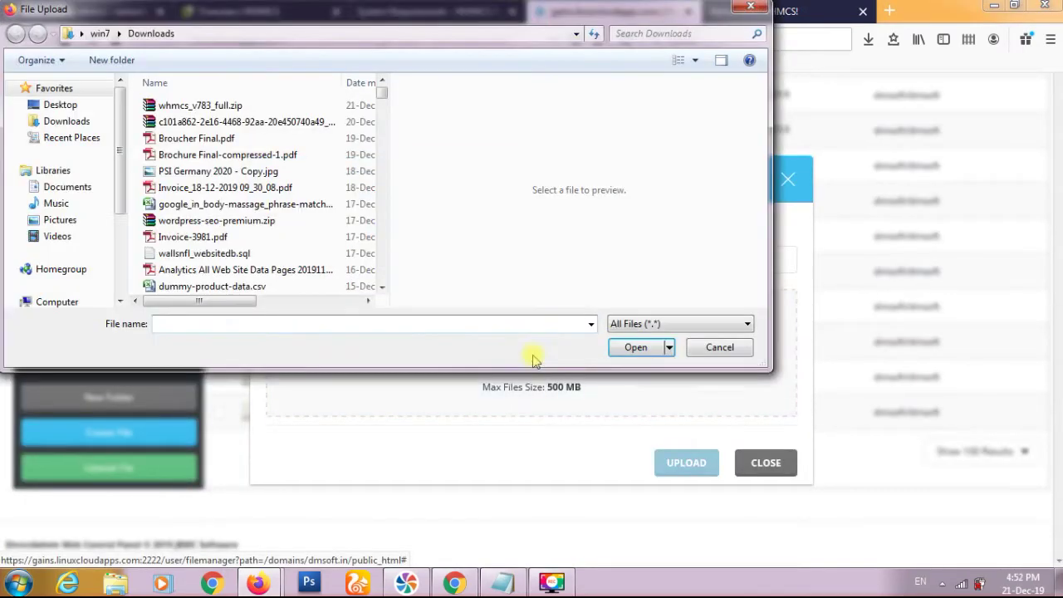
{"action": "left_click", "coordinate": [262, 109]}
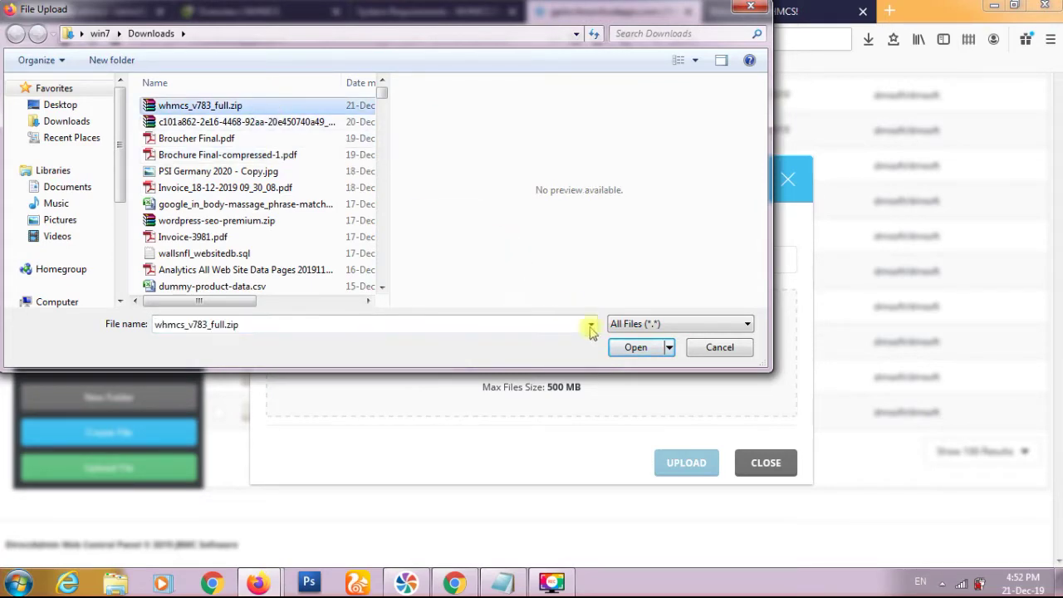
{"action": "left_click", "coordinate": [629, 347]}
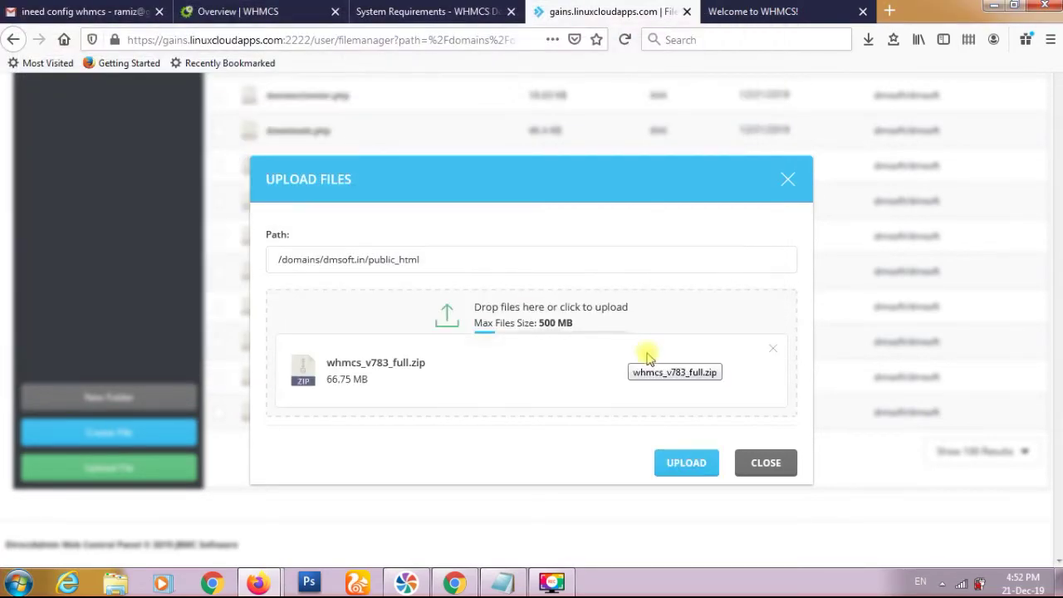
{"action": "left_click", "coordinate": [676, 472]}
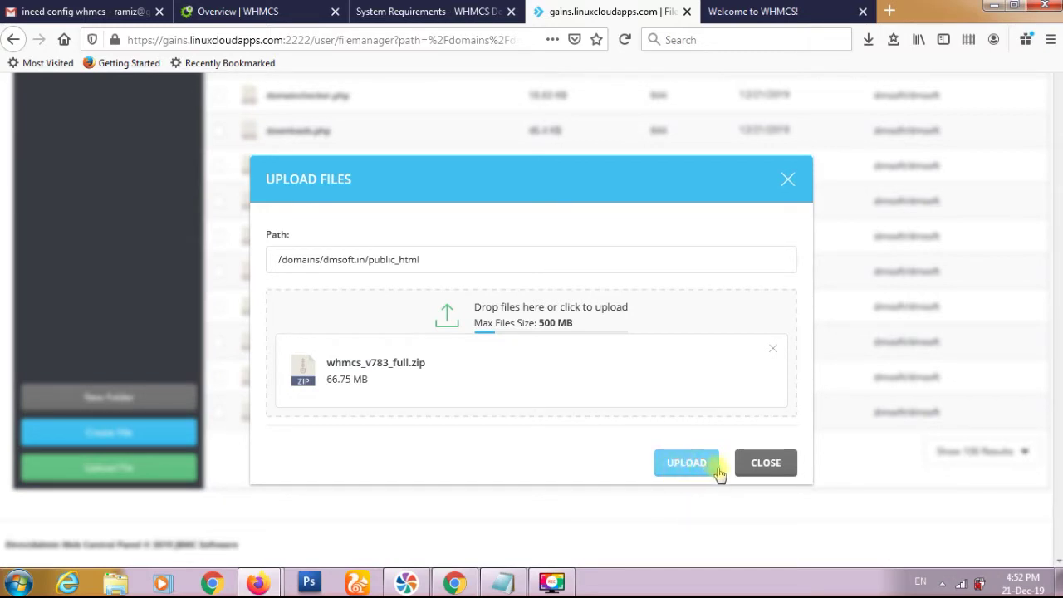
{"action": "left_click", "coordinate": [763, 465]}
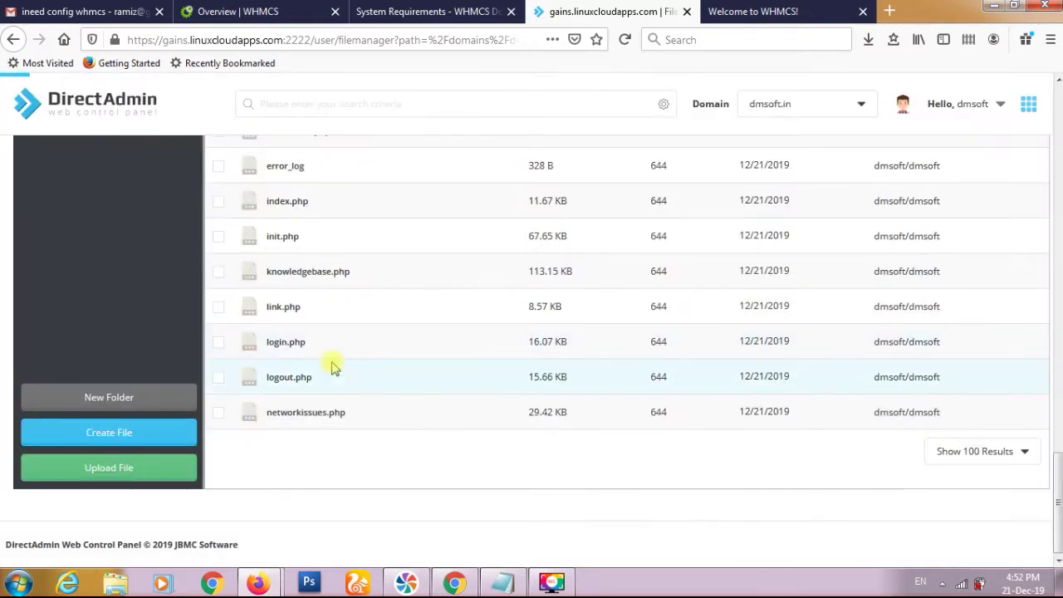
Step: Look through the WHMCS folders and files in the public_html directory
{"action": "scroll", "coordinate": [331, 362], "scroll_direction": "up", "scroll_amount": 10}
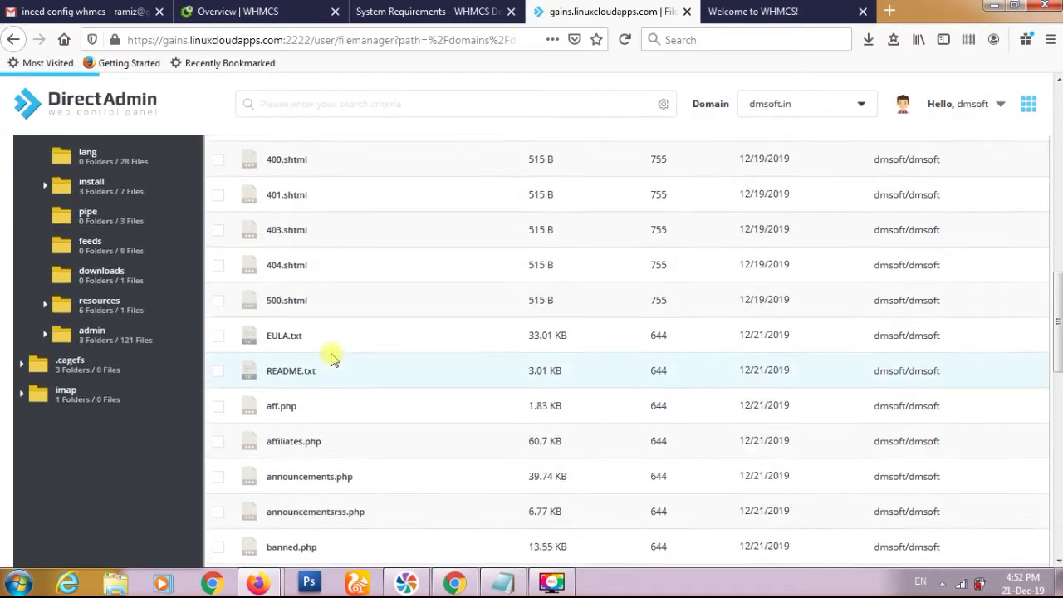
{"action": "scroll", "coordinate": [331, 360], "scroll_direction": "up", "scroll_amount": 10}
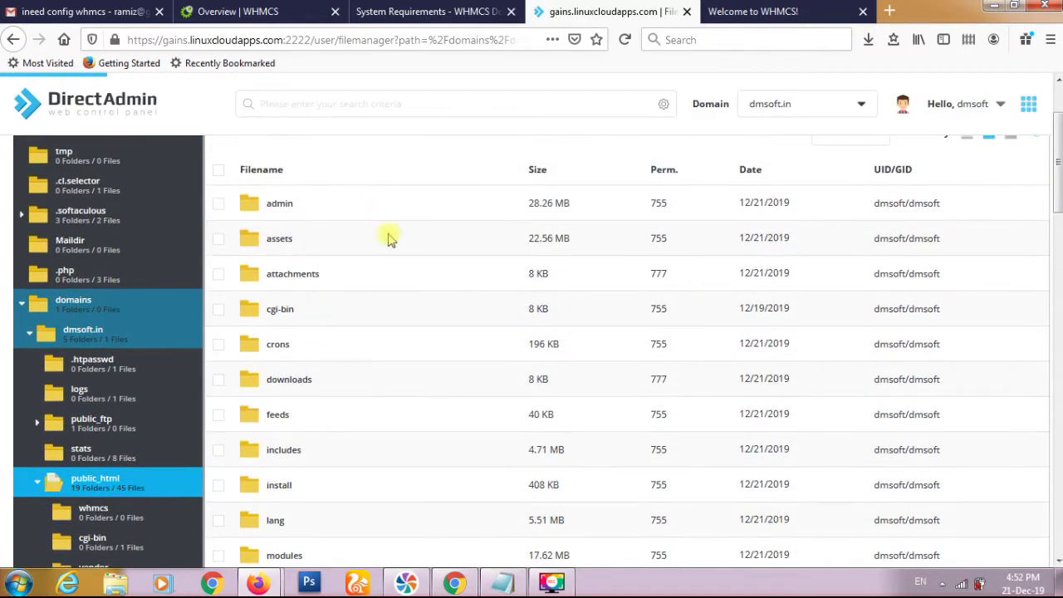
{"action": "scroll", "coordinate": [418, 304], "scroll_direction": "down", "scroll_amount": 3}
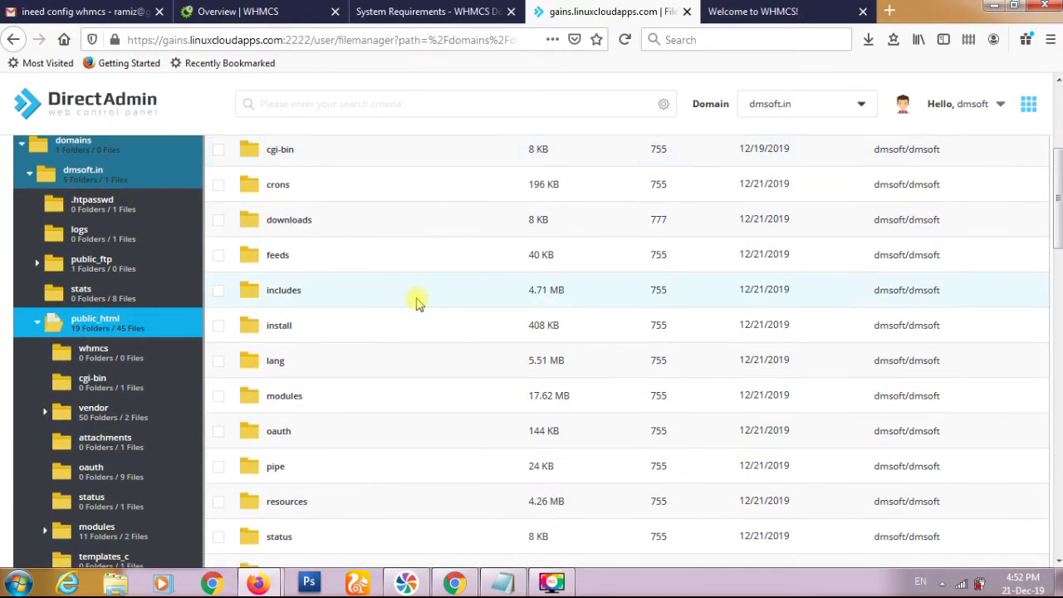
{"action": "scroll", "coordinate": [418, 304], "scroll_direction": "up", "scroll_amount": 5}
{"action": "scroll", "coordinate": [418, 304], "scroll_direction": "down", "scroll_amount": 7}
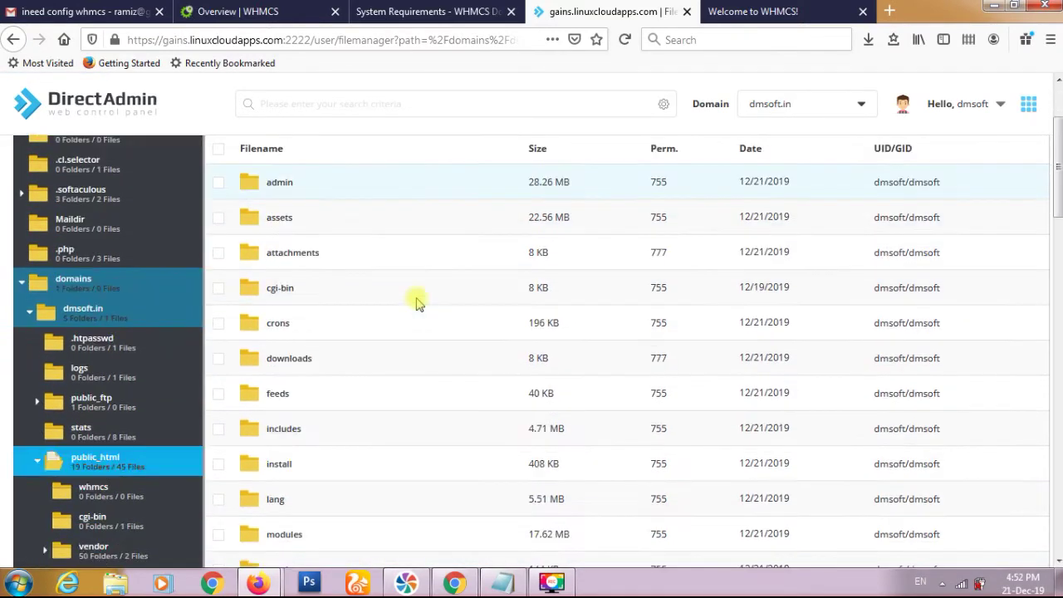
{"action": "scroll", "coordinate": [418, 305], "scroll_direction": "down", "scroll_amount": 10}
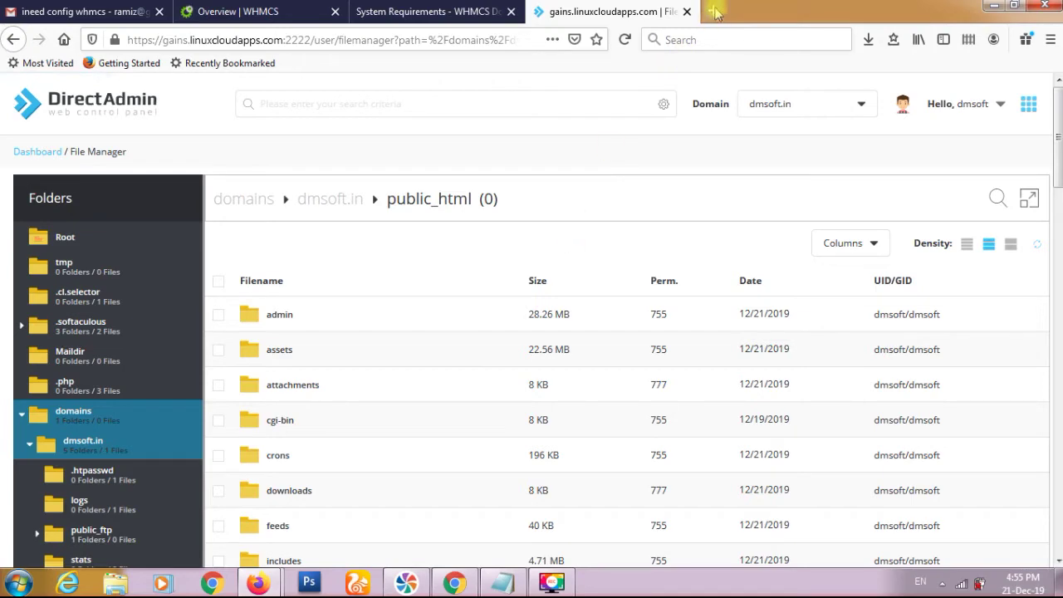
Step: Open the dmsoft.in site in a new browser tab
{"action": "left_click", "coordinate": [716, 12]}
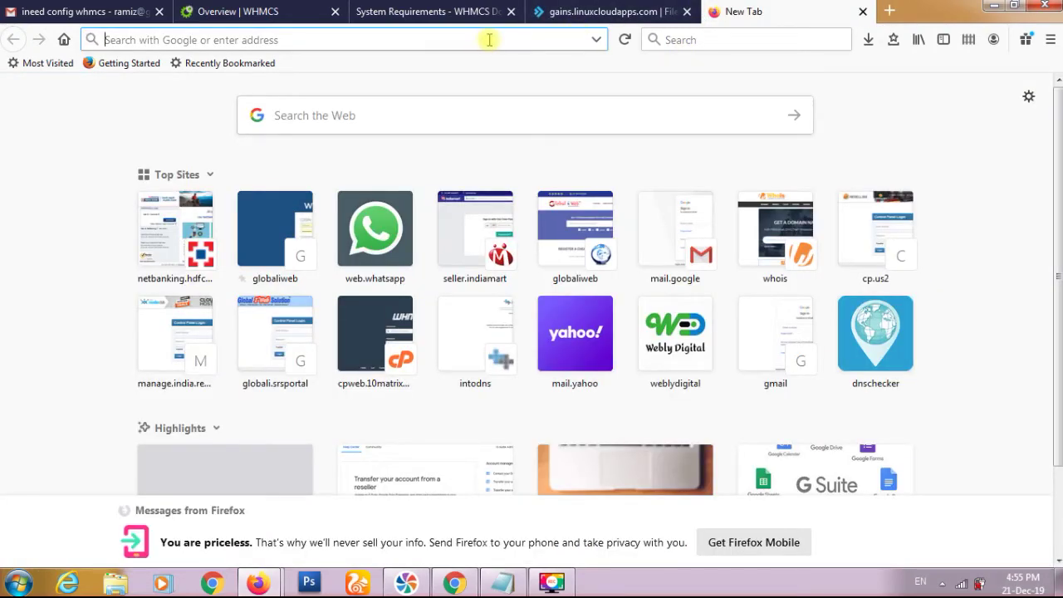
{"action": "type", "text": "dm"}
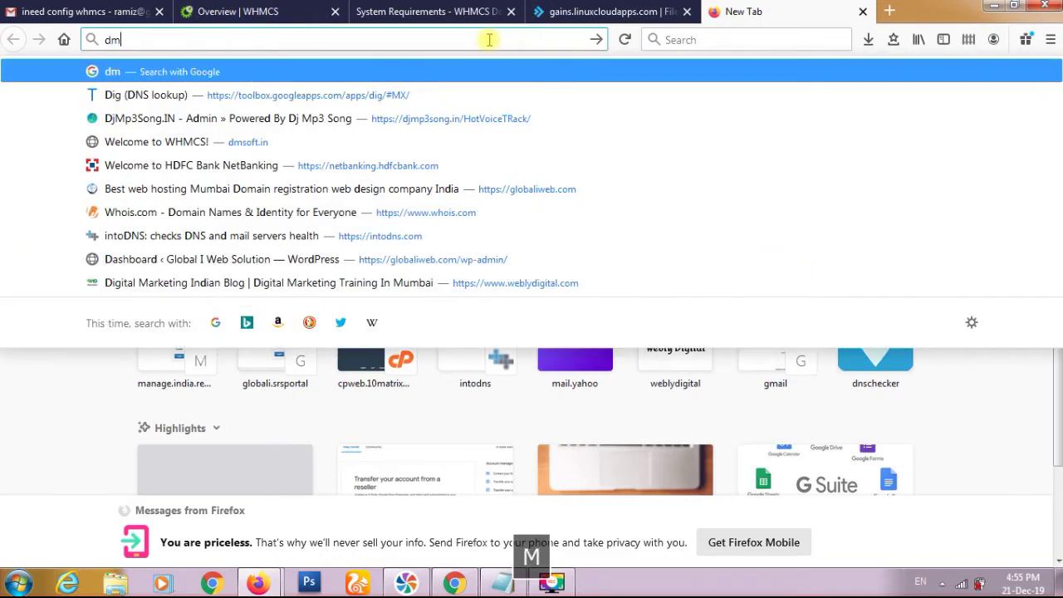
{"action": "type", "text": "so"}
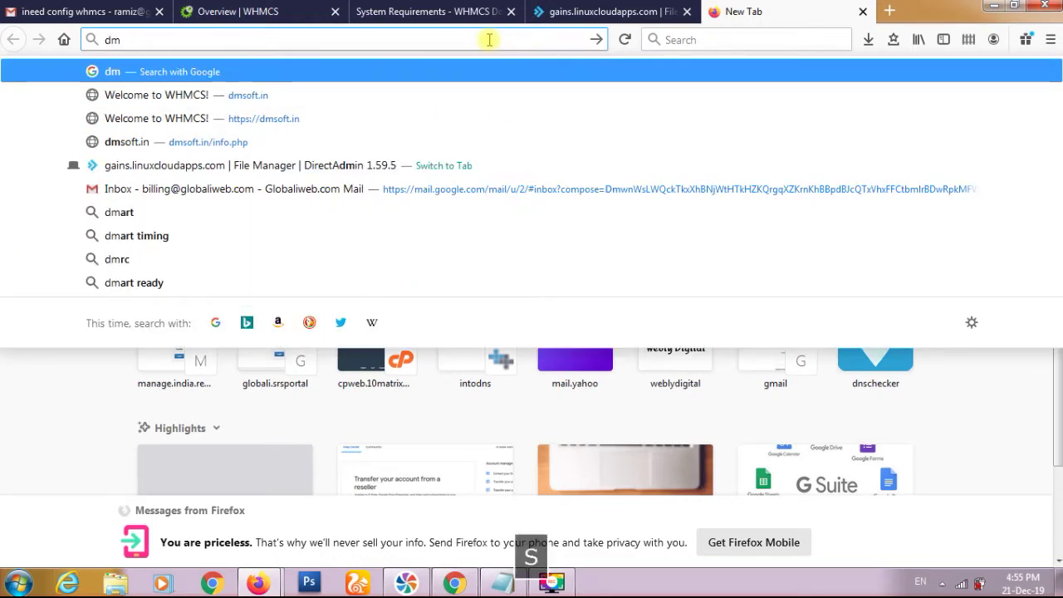
{"action": "type", "text": "ft.in"}
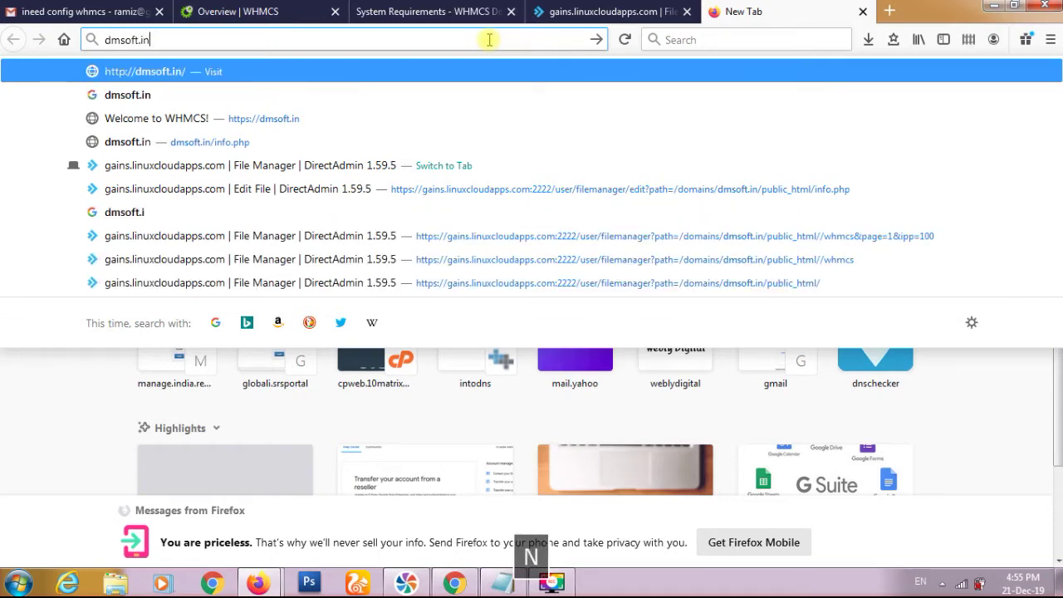
{"action": "key", "text": "Return"}
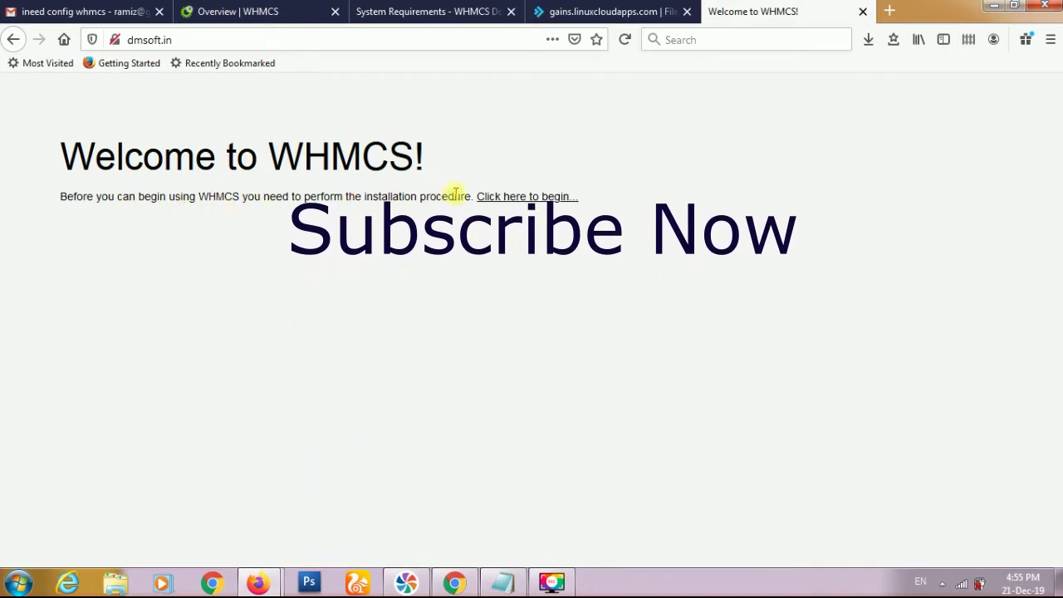
Step: Start the WHMCS installation procedure on dmsoft.in and accept the End User License Agreement
{"action": "left_click", "coordinate": [504, 198]}
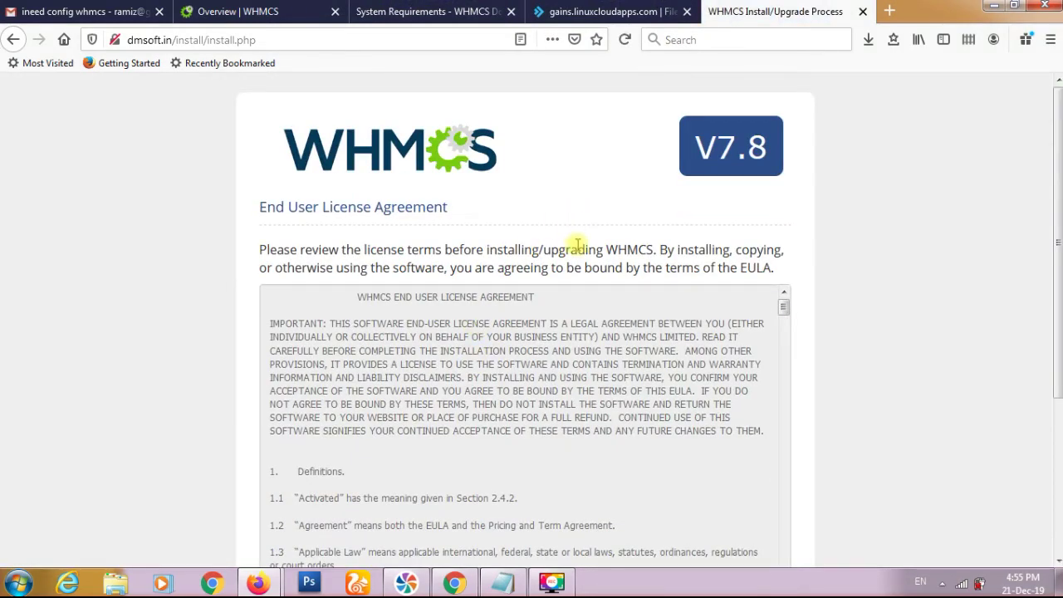
{"action": "scroll", "coordinate": [578, 245], "scroll_direction": "down", "scroll_amount": 5}
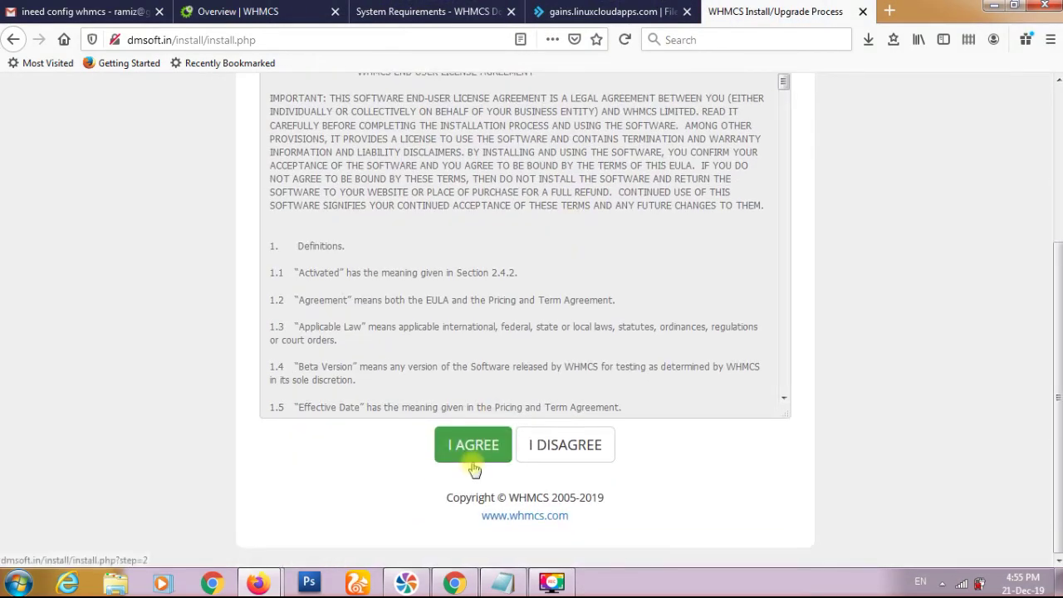
{"action": "left_click", "coordinate": [474, 453]}
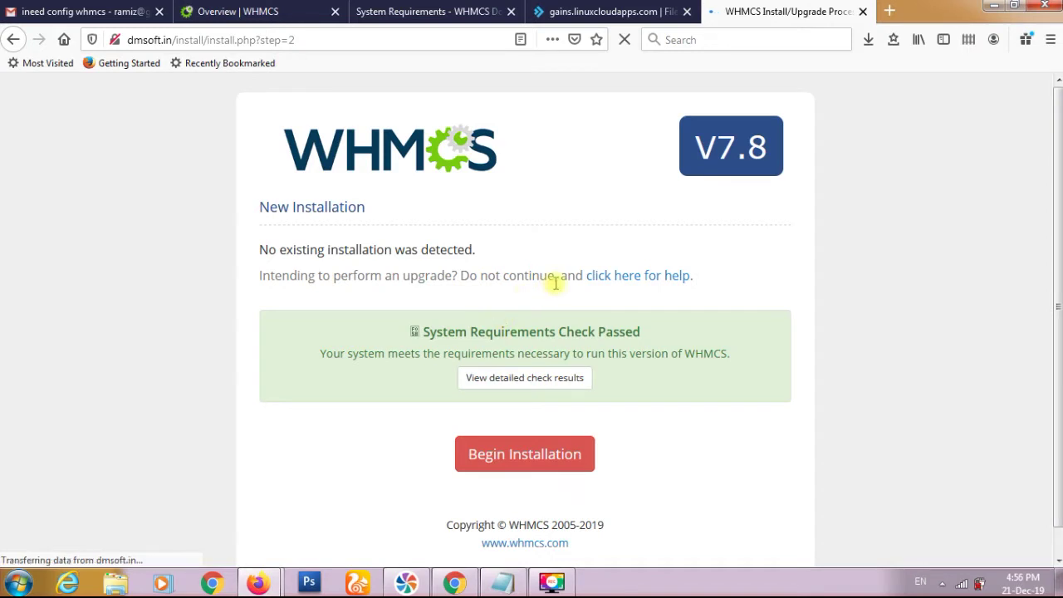
Step: Review the detailed system requirements check results, including the read/write permissions, and close them
{"action": "scroll", "coordinate": [555, 283], "scroll_direction": "down", "scroll_amount": 1}
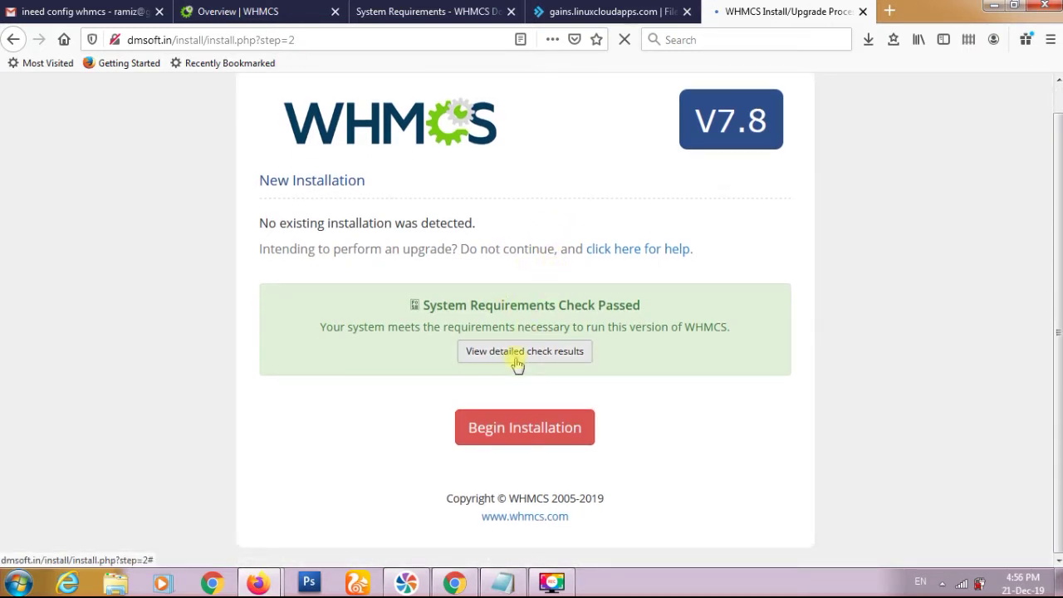
{"action": "left_click", "coordinate": [516, 352]}
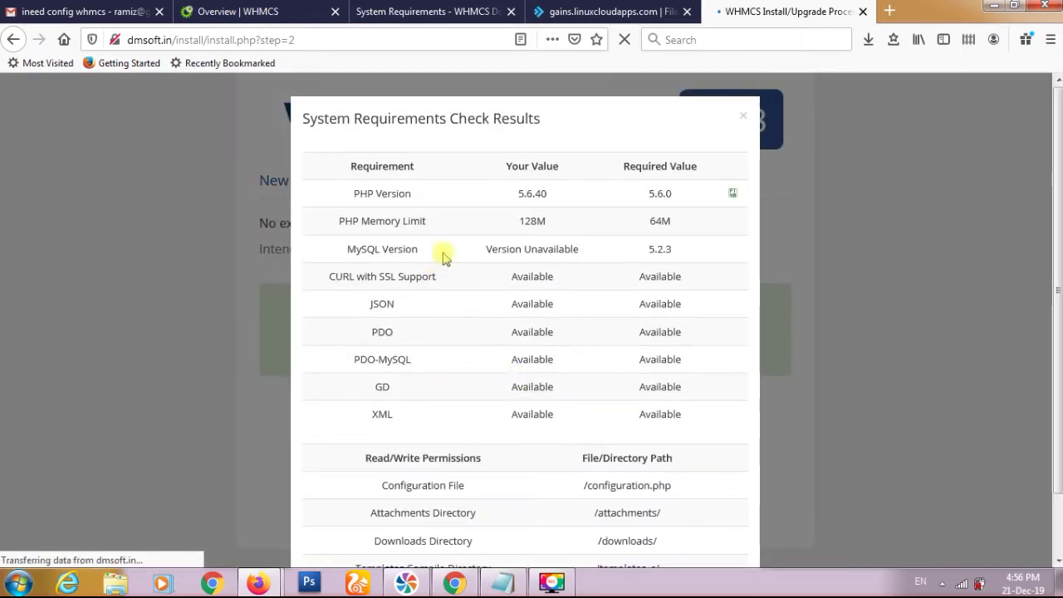
{"action": "scroll", "coordinate": [480, 229], "scroll_direction": "down", "scroll_amount": 2}
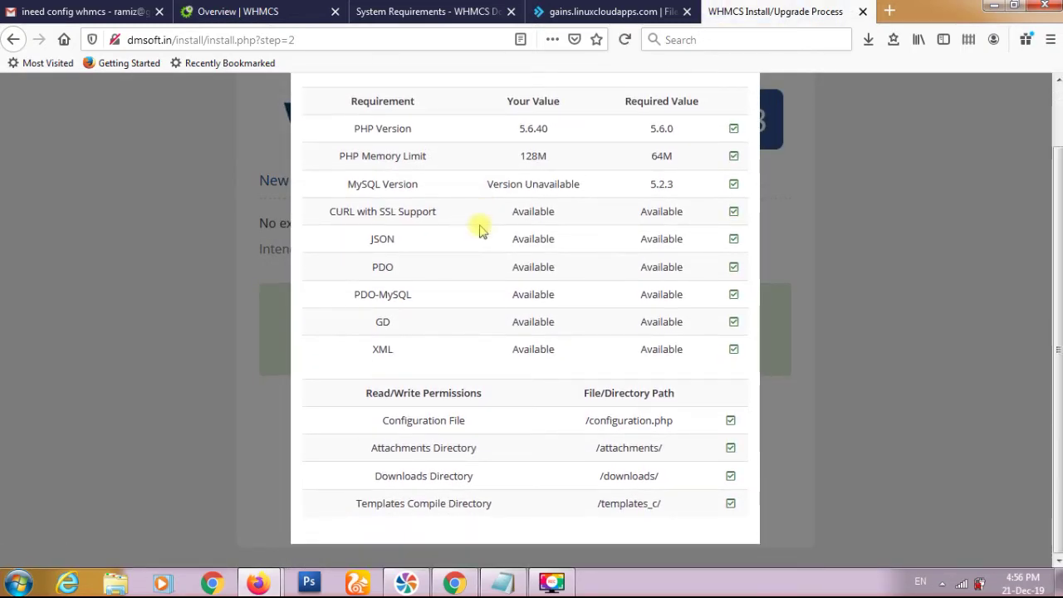
{"action": "scroll", "coordinate": [480, 229], "scroll_direction": "up", "scroll_amount": 2}
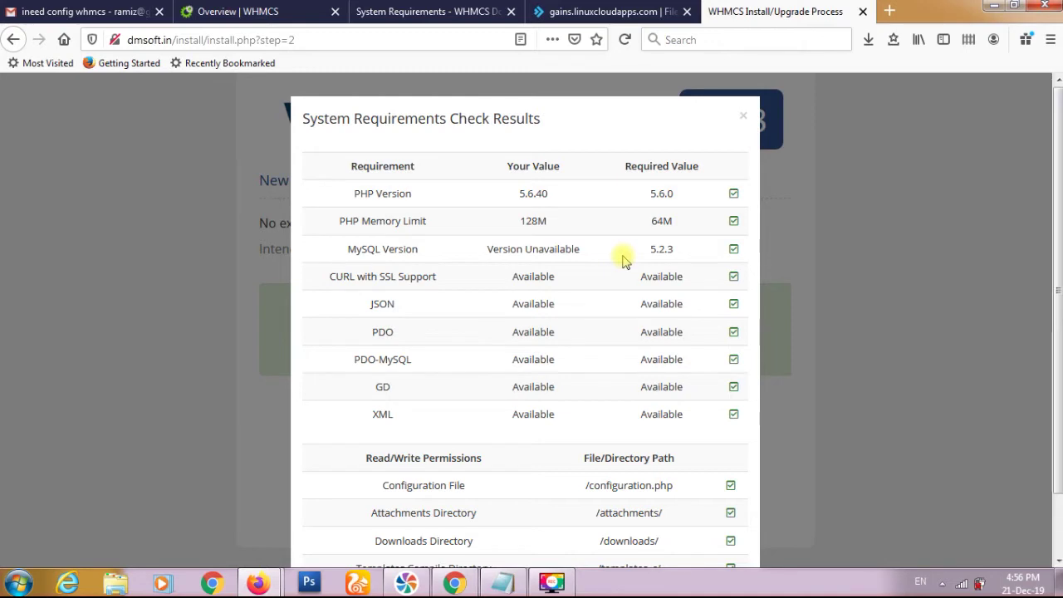
{"action": "scroll", "coordinate": [625, 260], "scroll_direction": "down", "scroll_amount": 2}
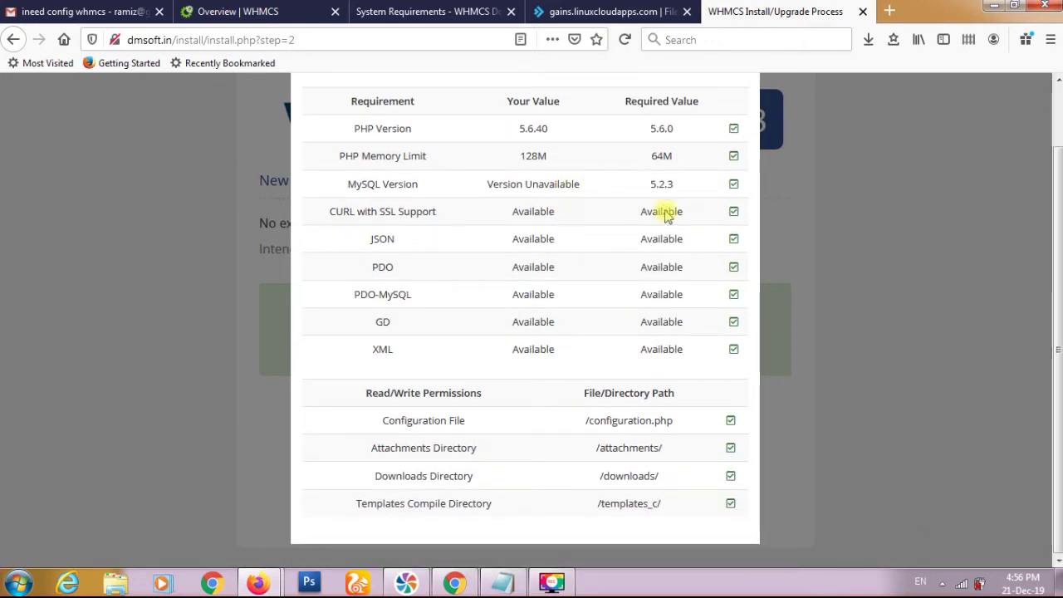
{"action": "scroll", "coordinate": [667, 211], "scroll_direction": "up", "scroll_amount": 2}
{"action": "left_click", "coordinate": [742, 117]}
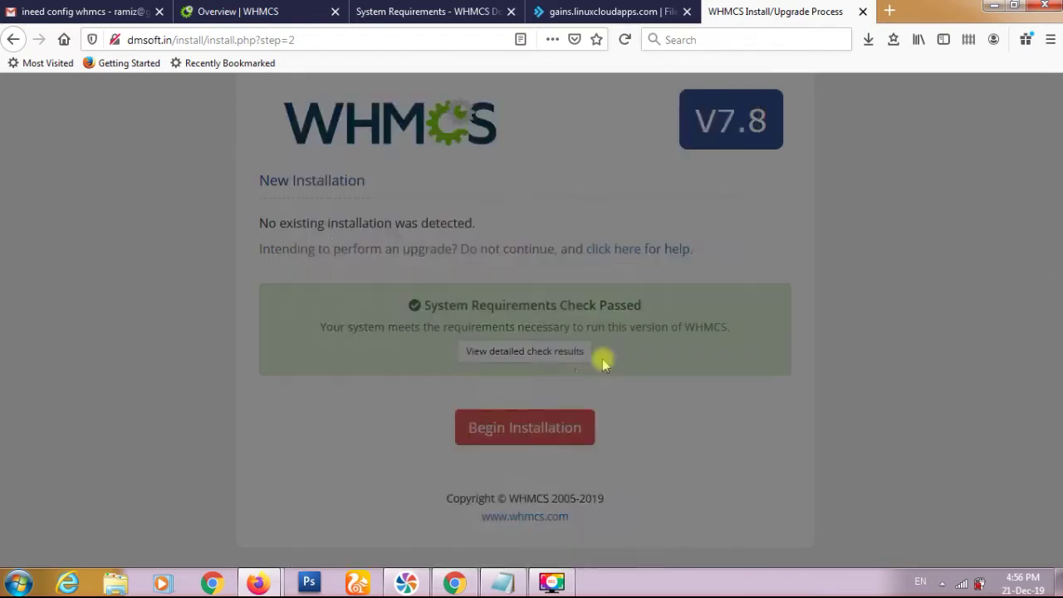
Step: Begin the installation and review the license key and database connection details it requires
{"action": "left_click", "coordinate": [524, 443]}
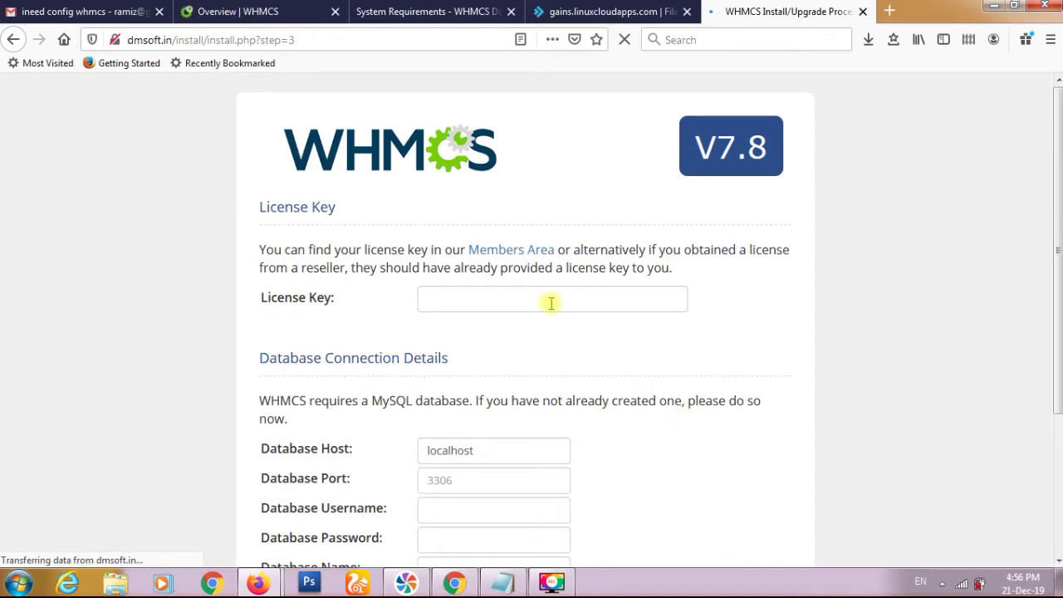
{"action": "left_click", "coordinate": [519, 299]}
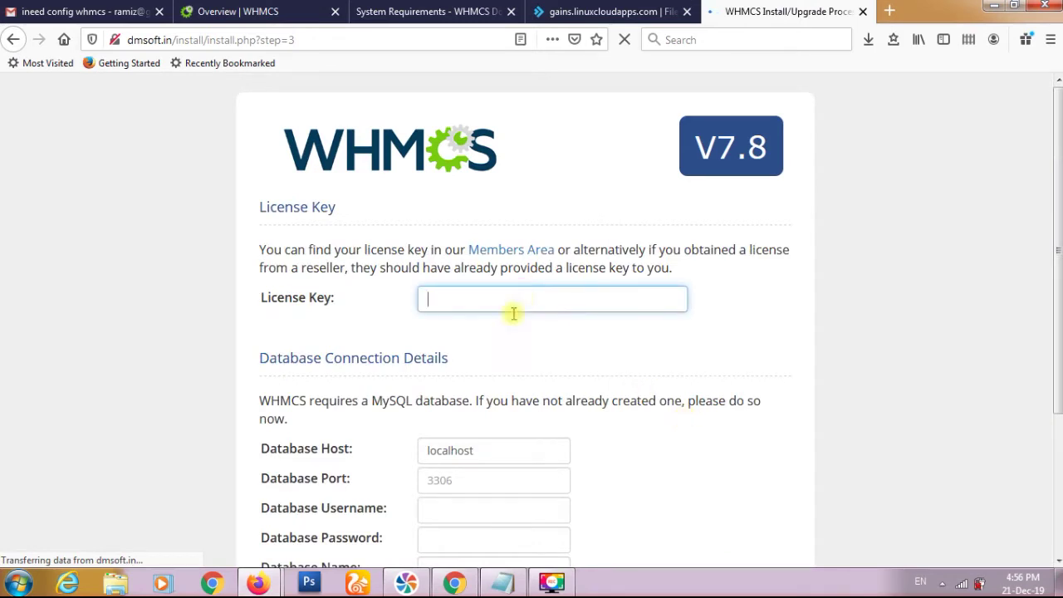
{"action": "scroll", "coordinate": [563, 353], "scroll_direction": "down", "scroll_amount": 3}
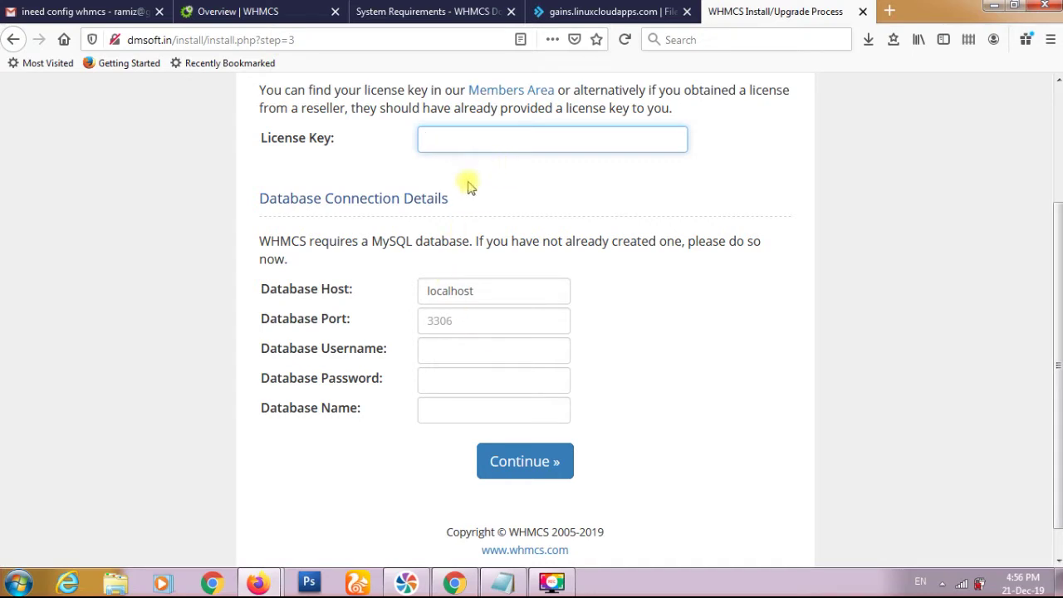
Step: Switch to DirectAdmin and open the form for creating a new database in MySQL Management
{"action": "left_click", "coordinate": [594, 12]}
{"action": "left_click", "coordinate": [43, 151]}
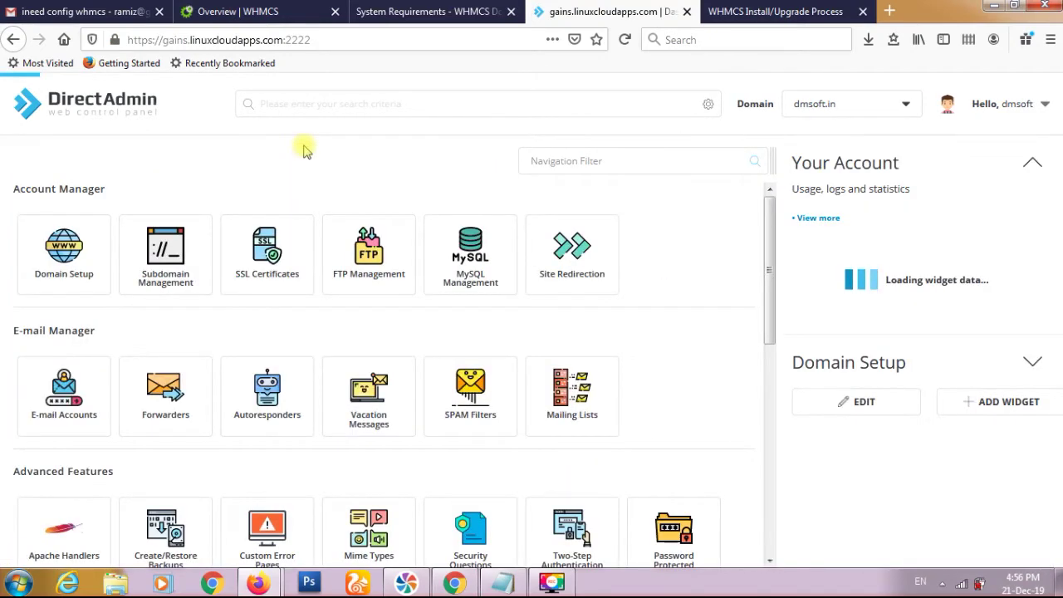
{"action": "left_click", "coordinate": [470, 264]}
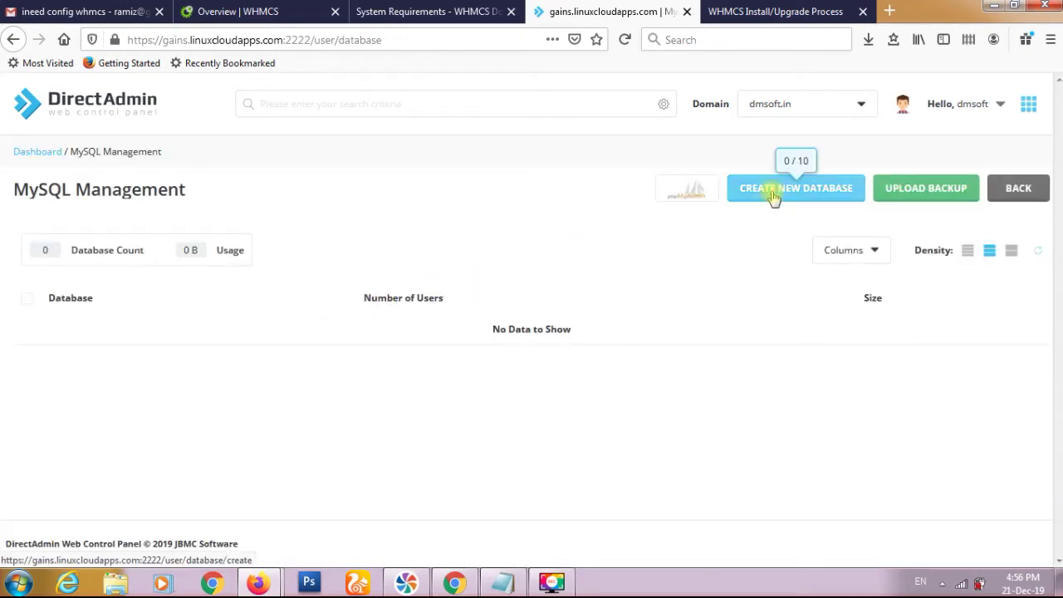
{"action": "left_click", "coordinate": [772, 196]}
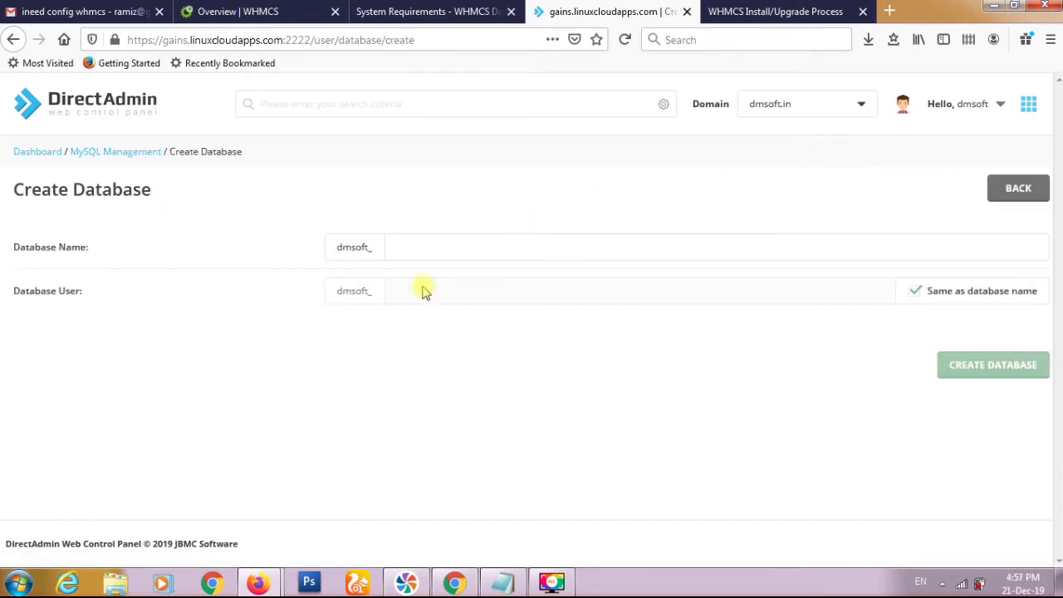
Step: Name the new database sitedb with the matching database user, generate a random database password and select it
{"action": "left_click", "coordinate": [447, 245]}
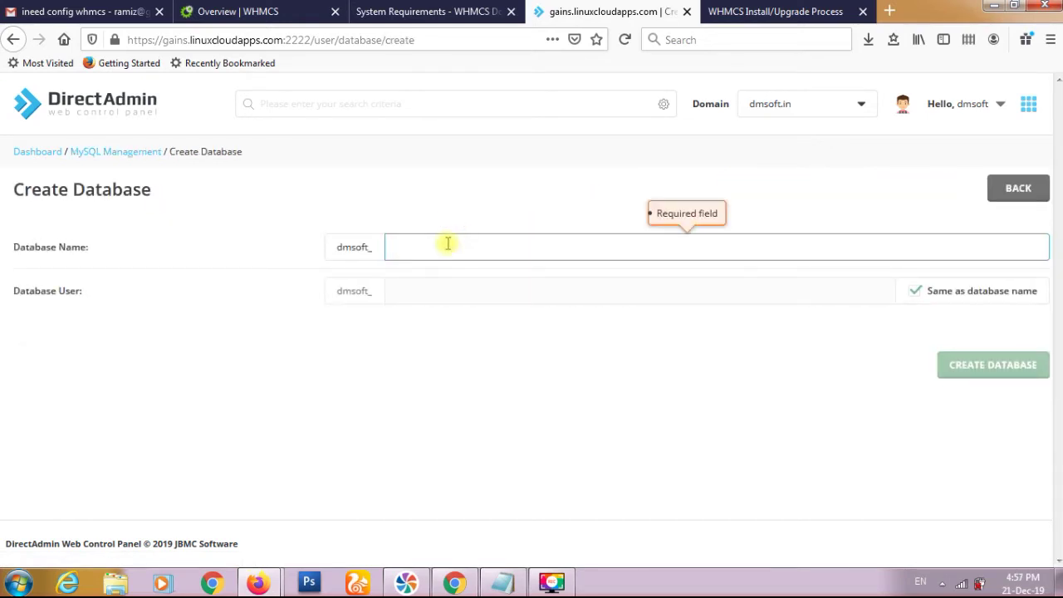
{"action": "type", "text": "db"}
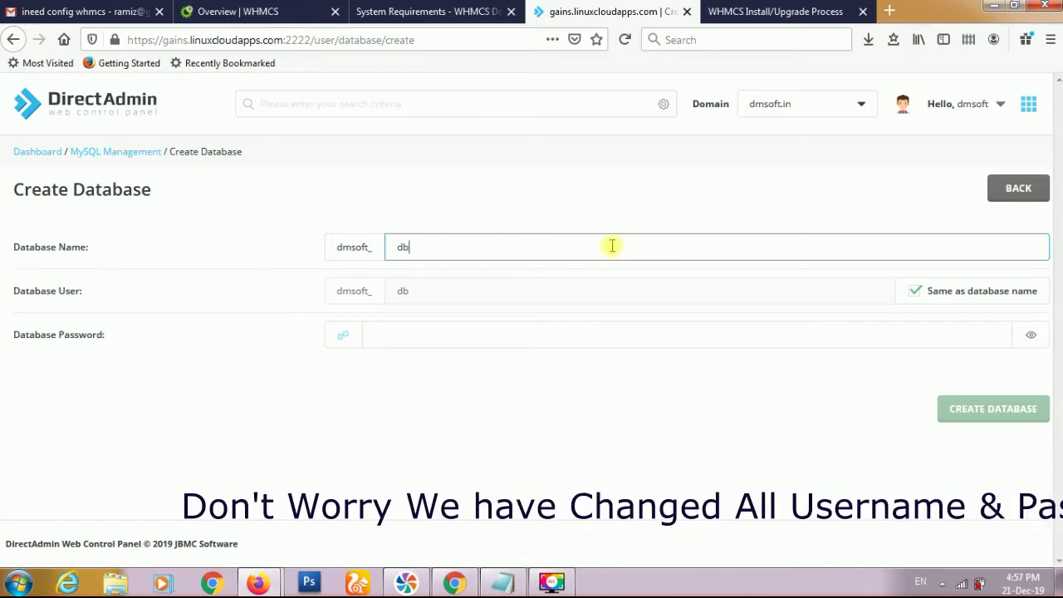
{"action": "key", "text": "Home"}
{"action": "type", "text": "site"}
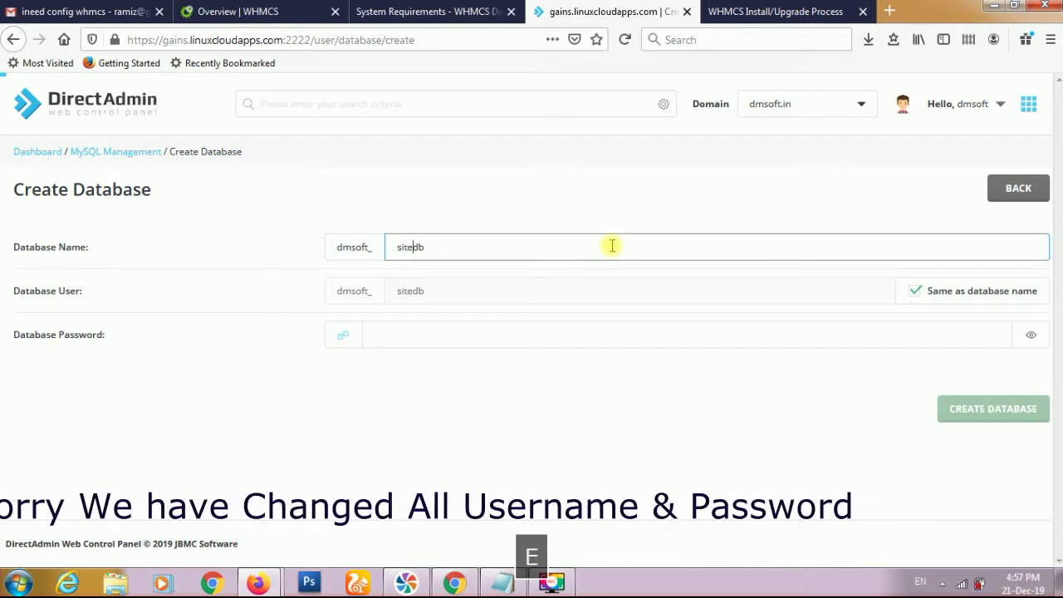
{"action": "left_click", "coordinate": [478, 343]}
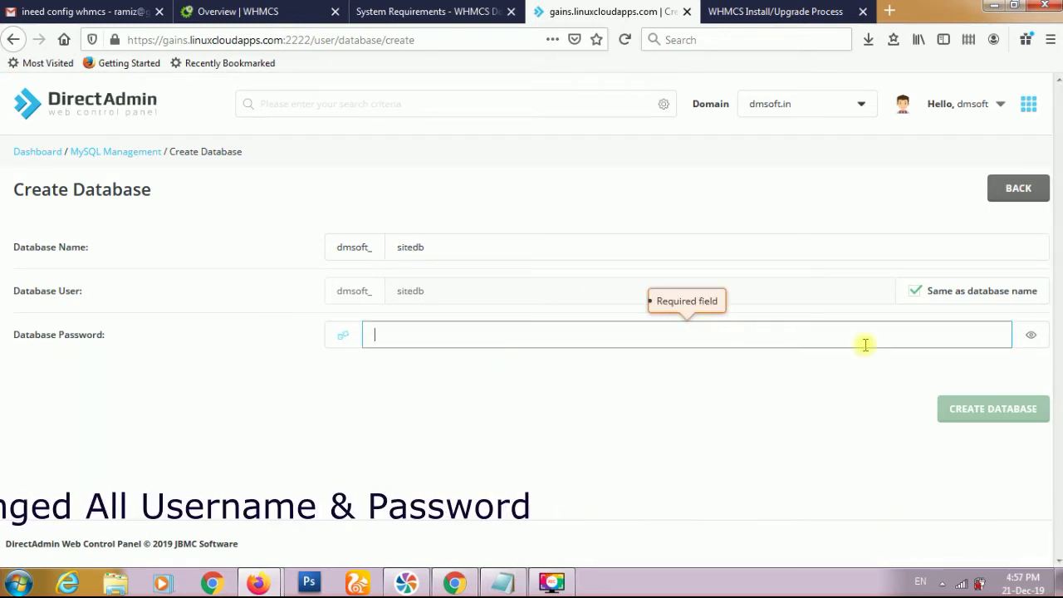
{"action": "left_click", "coordinate": [343, 338]}
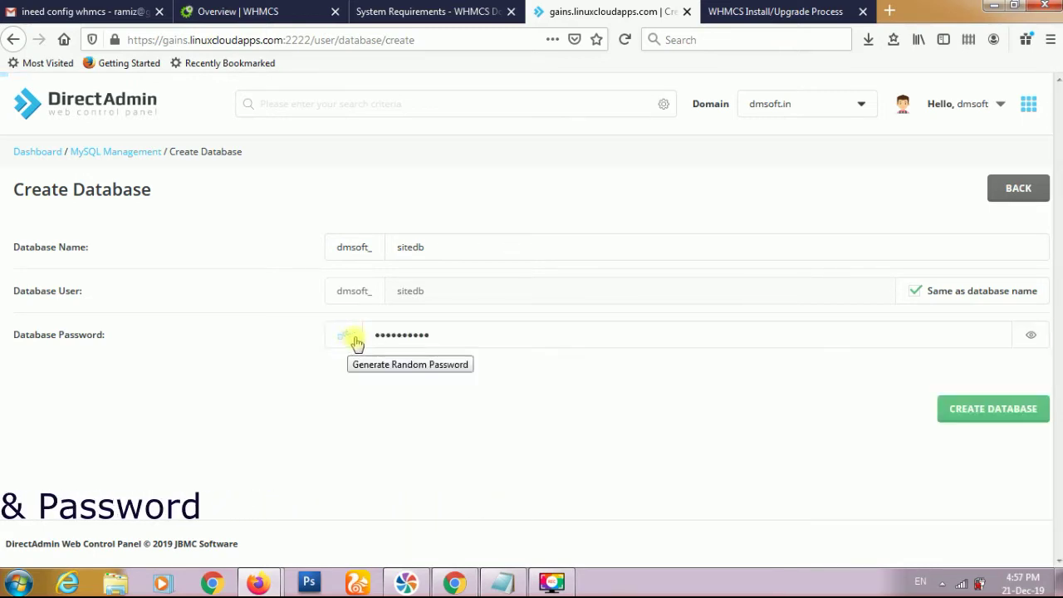
{"action": "double_click", "coordinate": [390, 334]}
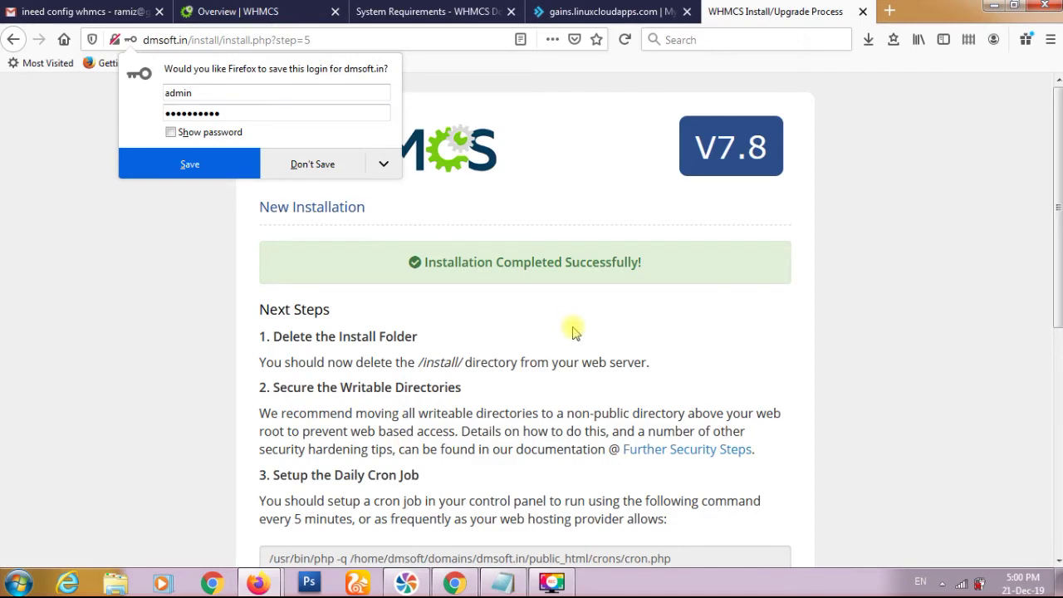
Step: Decline saving the login in the browser and review the Next Steps listed on the WHMCS installation page
{"action": "scroll", "coordinate": [573, 330], "scroll_direction": "down", "scroll_amount": 3}
{"action": "scroll", "coordinate": [574, 328], "scroll_direction": "up", "scroll_amount": 2}
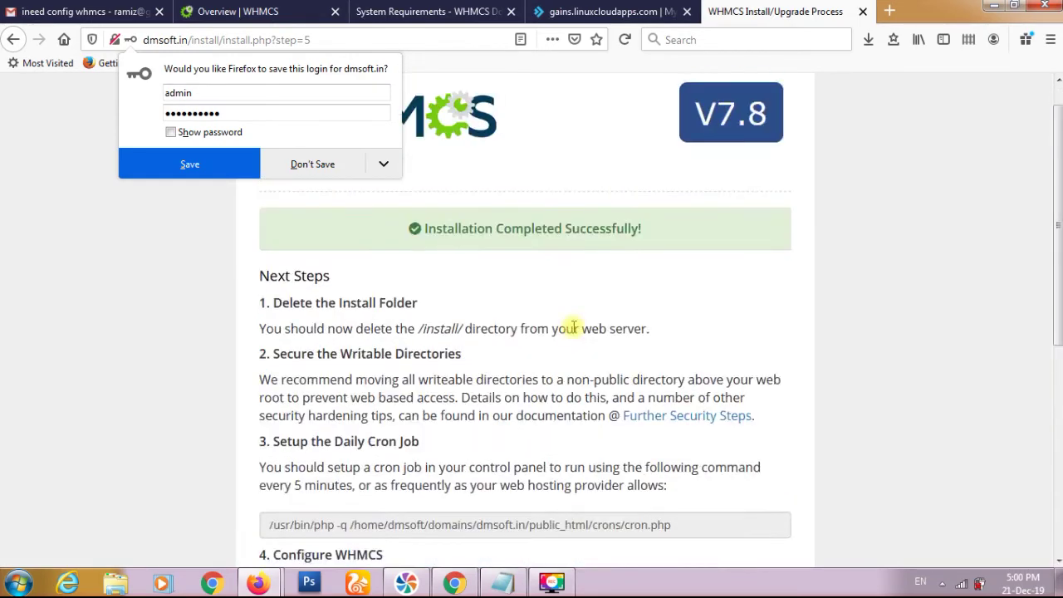
{"action": "scroll", "coordinate": [574, 328], "scroll_direction": "up", "scroll_amount": 1}
{"action": "scroll", "coordinate": [573, 328], "scroll_direction": "down", "scroll_amount": 2}
{"action": "left_click", "coordinate": [323, 165]}
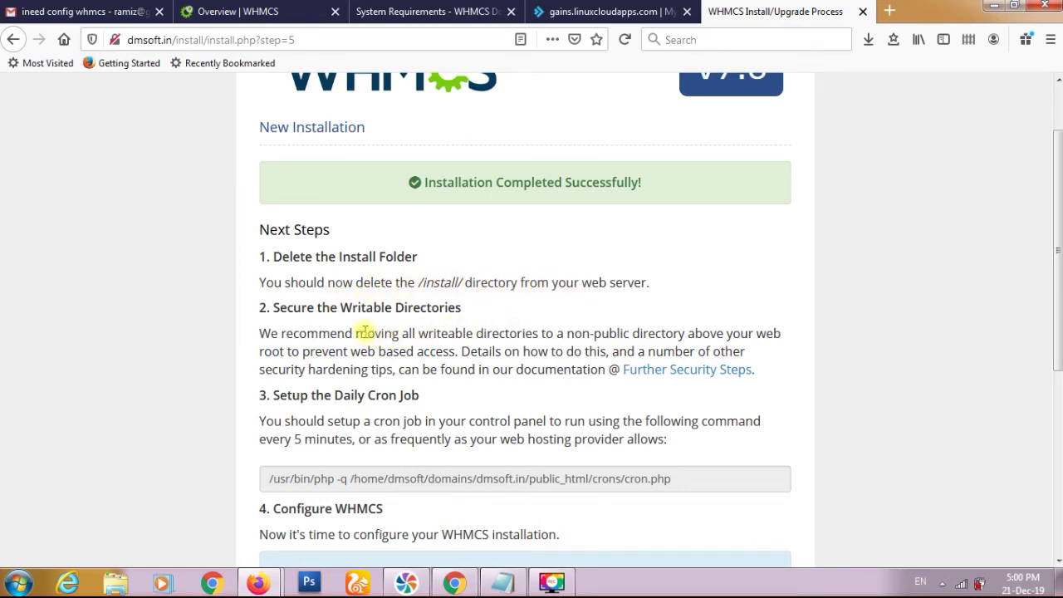
{"action": "scroll", "coordinate": [415, 347], "scroll_direction": "down", "scroll_amount": 3}
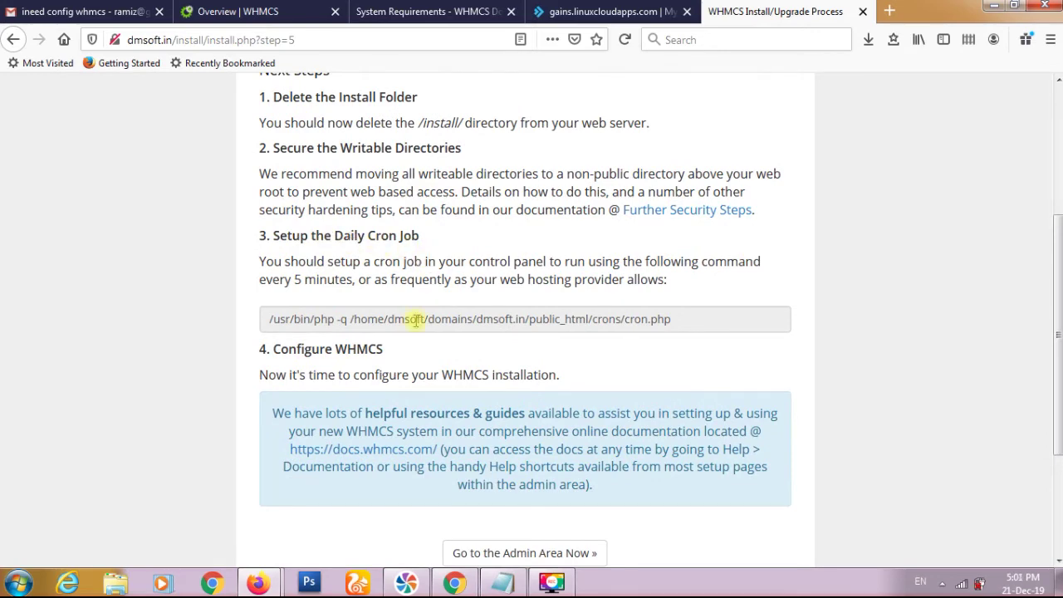
Step: Return to the DirectAdmin dashboard and open the File Manager
{"action": "left_click", "coordinate": [593, 10]}
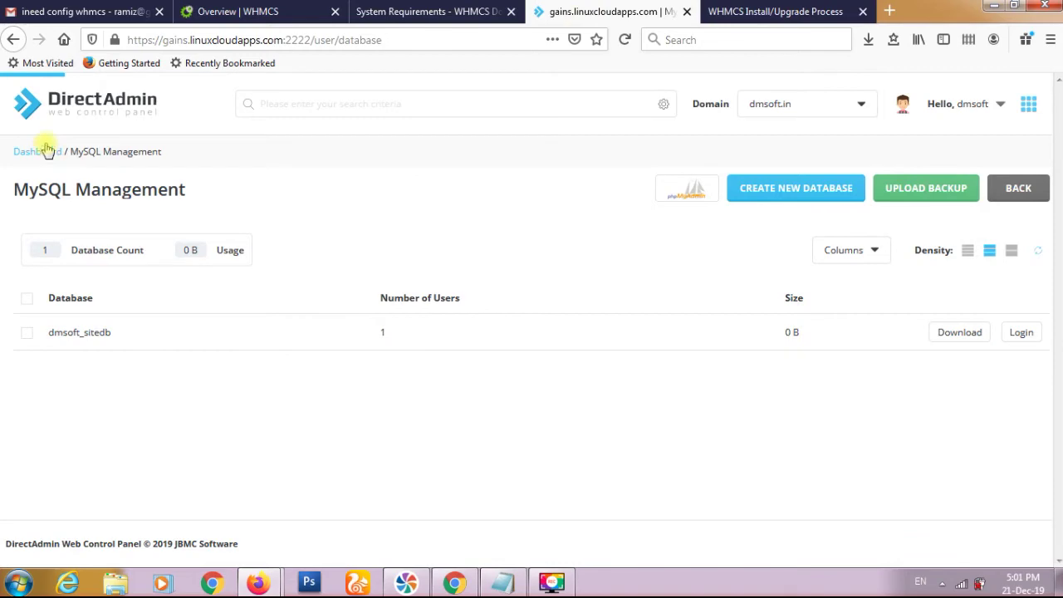
{"action": "left_click", "coordinate": [41, 151]}
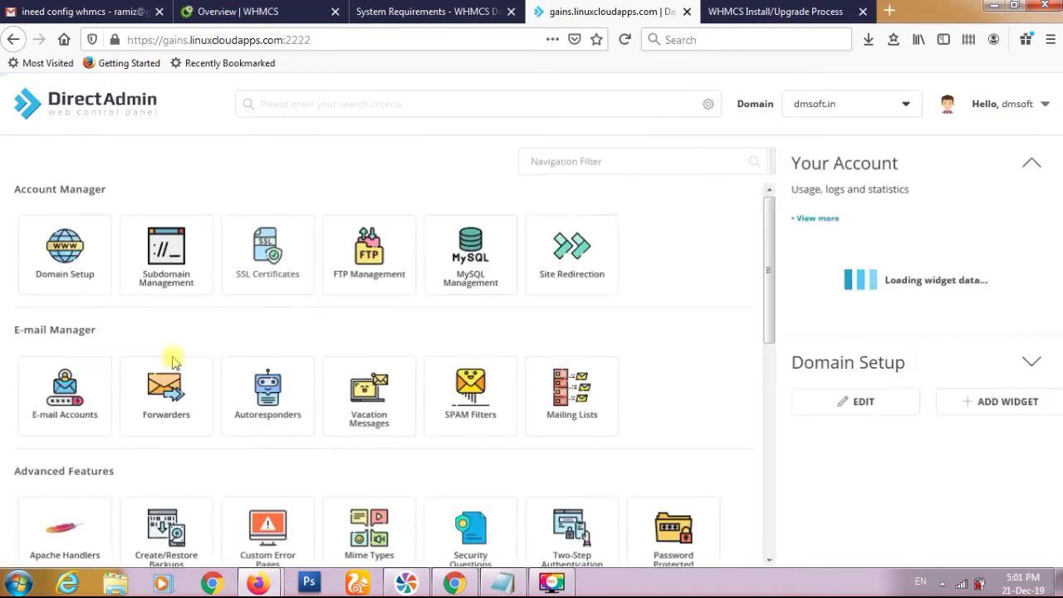
{"action": "scroll", "coordinate": [166, 463], "scroll_direction": "down", "scroll_amount": 1}
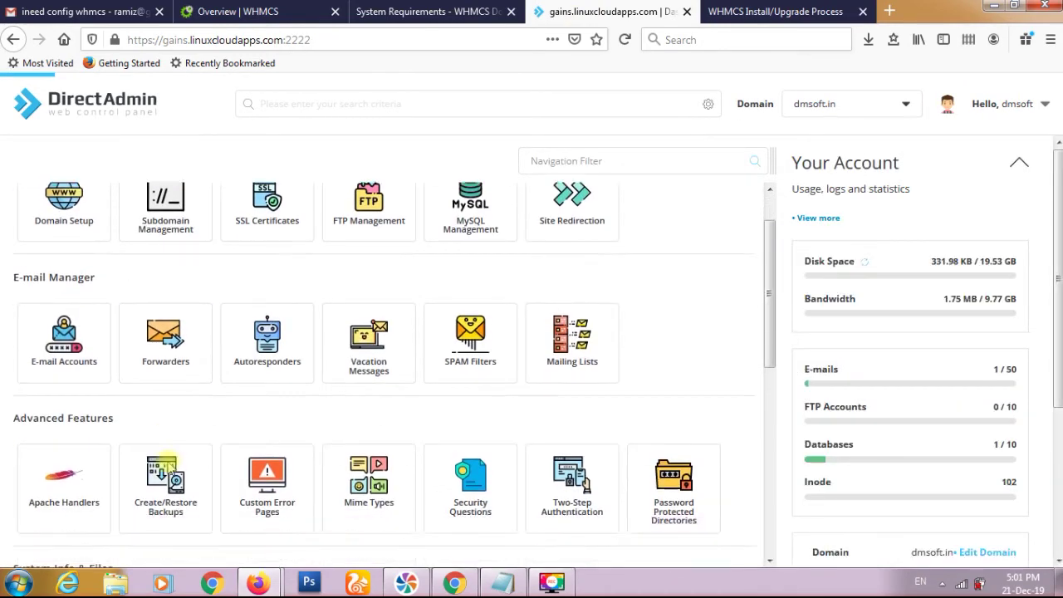
{"action": "scroll", "coordinate": [166, 463], "scroll_direction": "down", "scroll_amount": 5}
{"action": "left_click", "coordinate": [60, 388]}
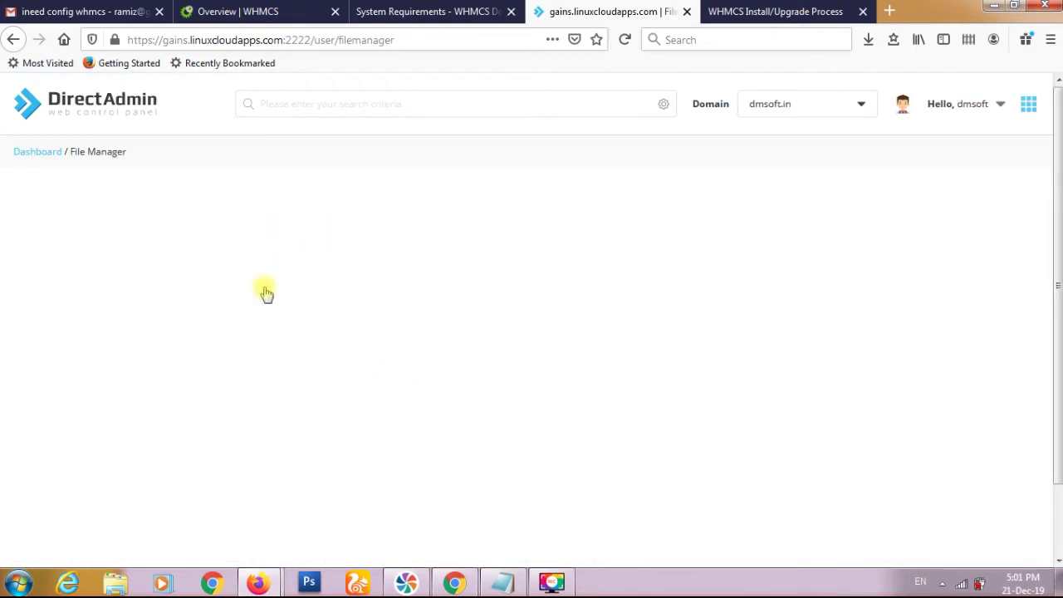
Step: Try to open the public_html folder from the home directory's file list
{"action": "scroll", "coordinate": [375, 337], "scroll_direction": "down", "scroll_amount": 3}
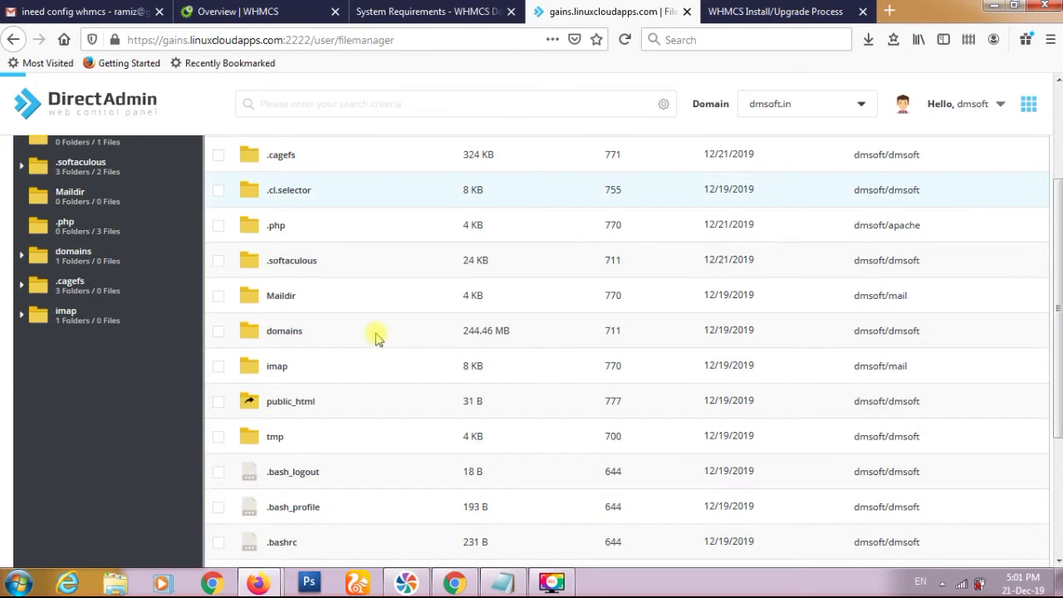
{"action": "double_click", "coordinate": [344, 408]}
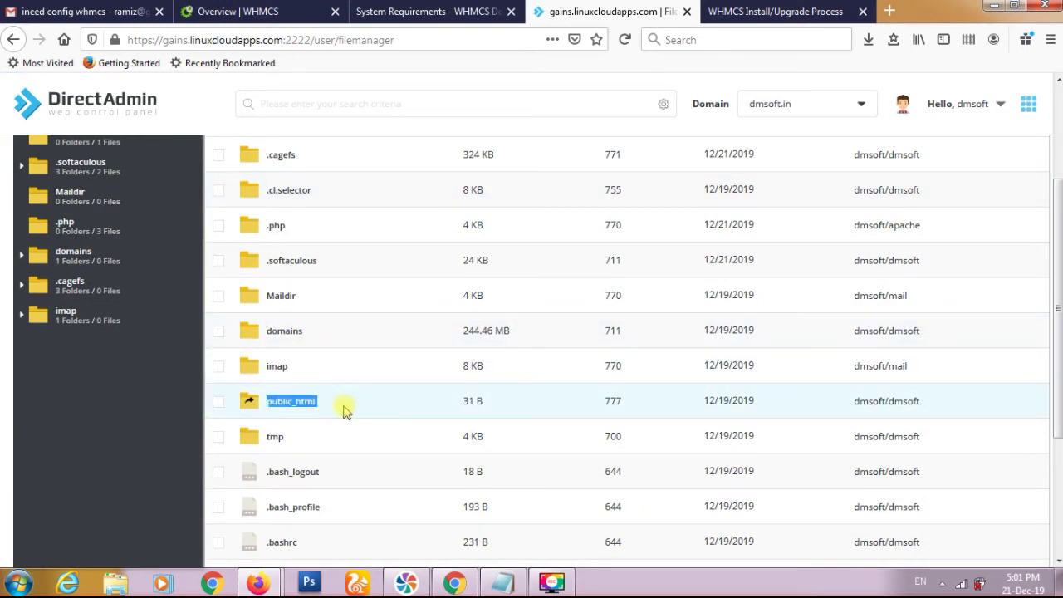
{"action": "right_click", "coordinate": [274, 411]}
{"action": "left_click_drag", "start_coordinate": [274, 411], "coordinate": [256, 407]}
{"action": "left_click", "coordinate": [253, 408]}
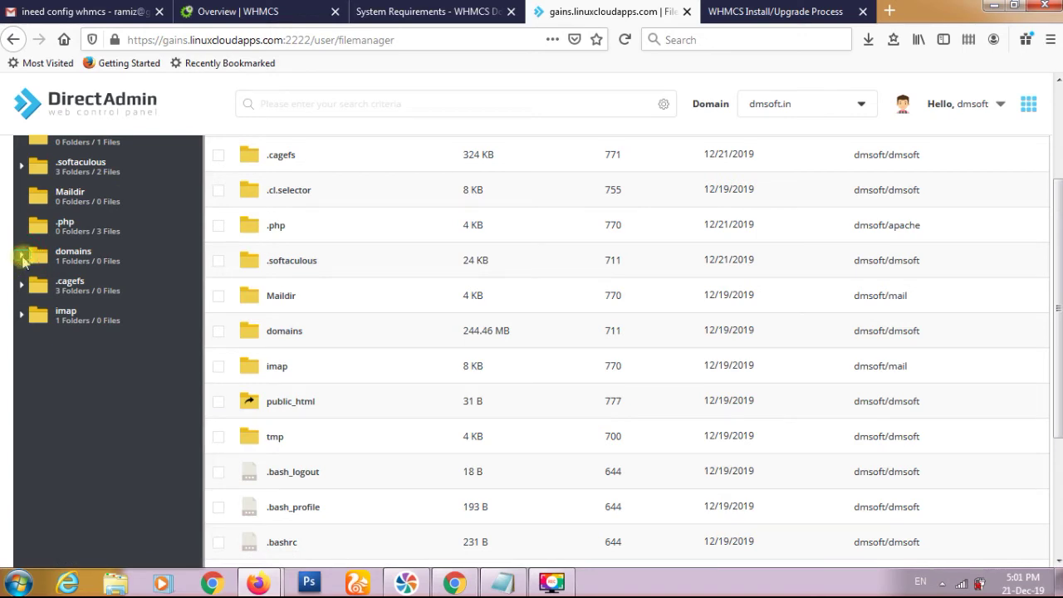
Step: Expand domains and dmsoft.in in the folder tree and open its public_html folder
{"action": "left_click", "coordinate": [23, 258]}
{"action": "left_click", "coordinate": [29, 288]}
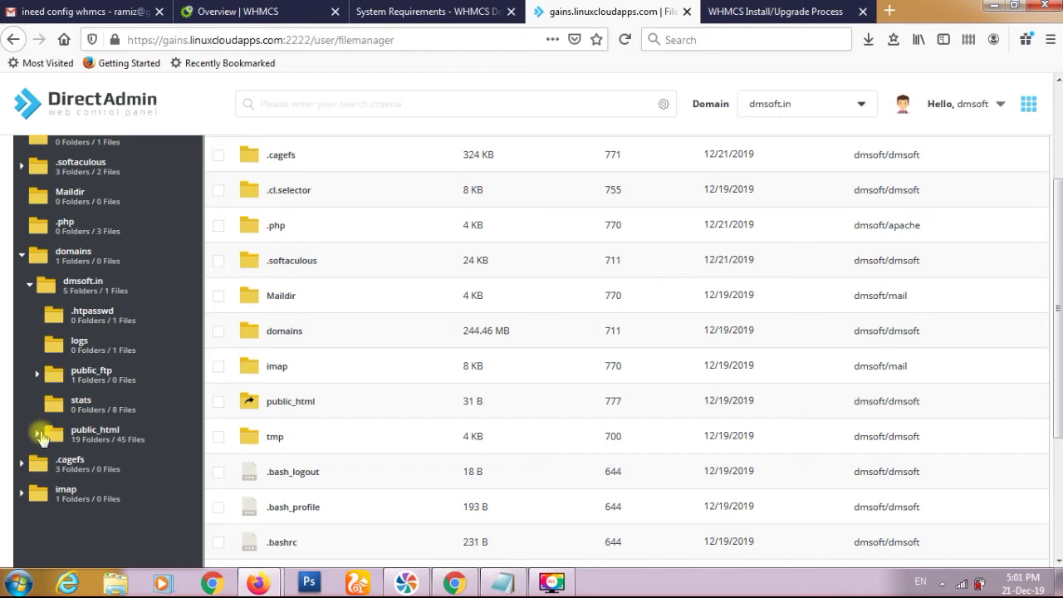
{"action": "left_click", "coordinate": [38, 434]}
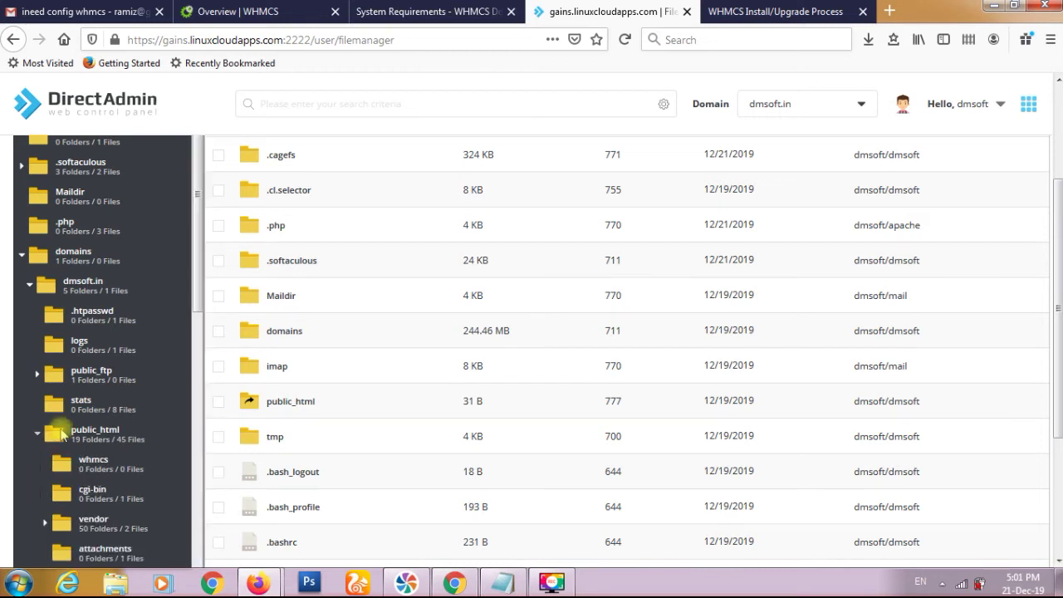
{"action": "left_click", "coordinate": [87, 437]}
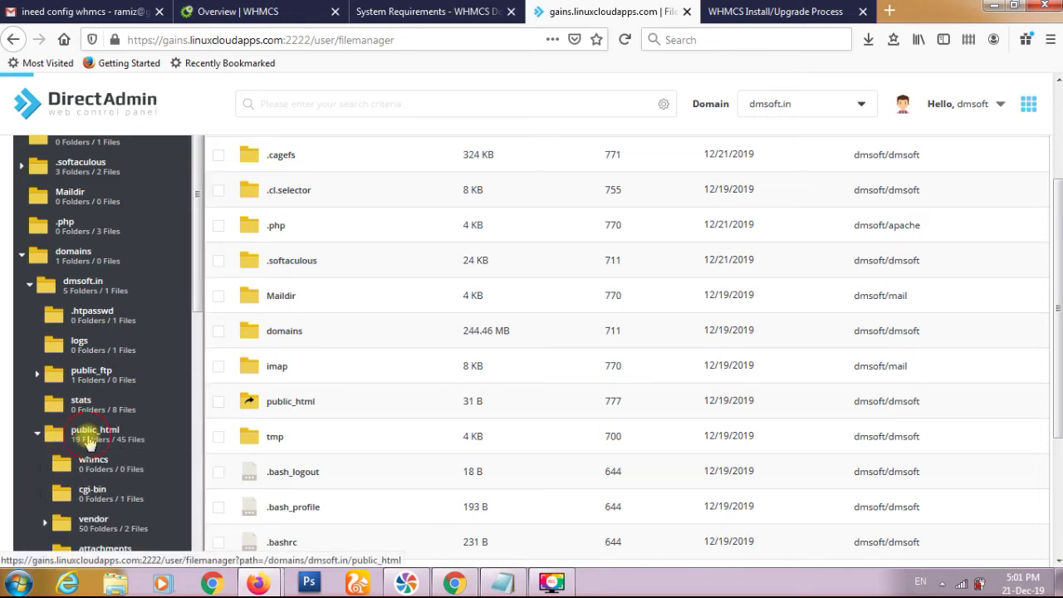
{"action": "scroll", "coordinate": [89, 440], "scroll_direction": "down", "scroll_amount": 1}
{"action": "scroll", "coordinate": [89, 440], "scroll_direction": "down", "scroll_amount": 2}
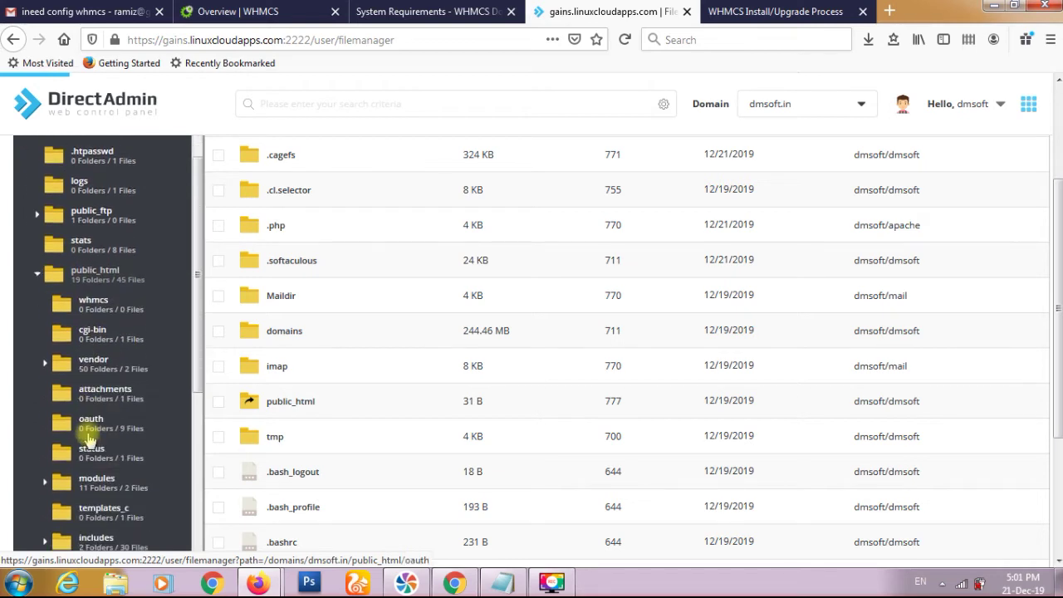
{"action": "scroll", "coordinate": [89, 440], "scroll_direction": "down", "scroll_amount": 2}
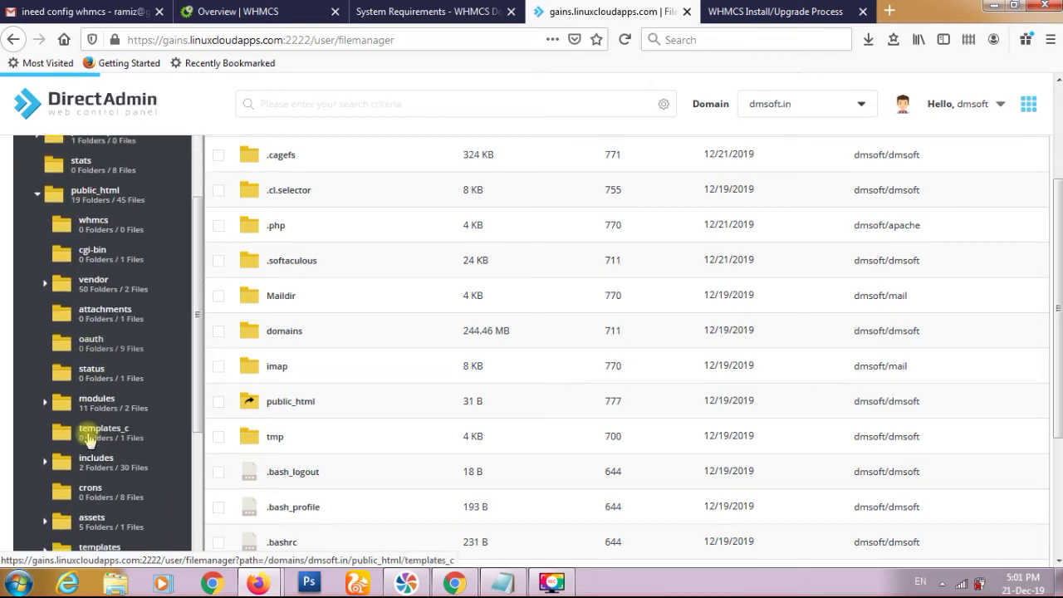
{"action": "scroll", "coordinate": [152, 332], "scroll_direction": "down", "scroll_amount": 4}
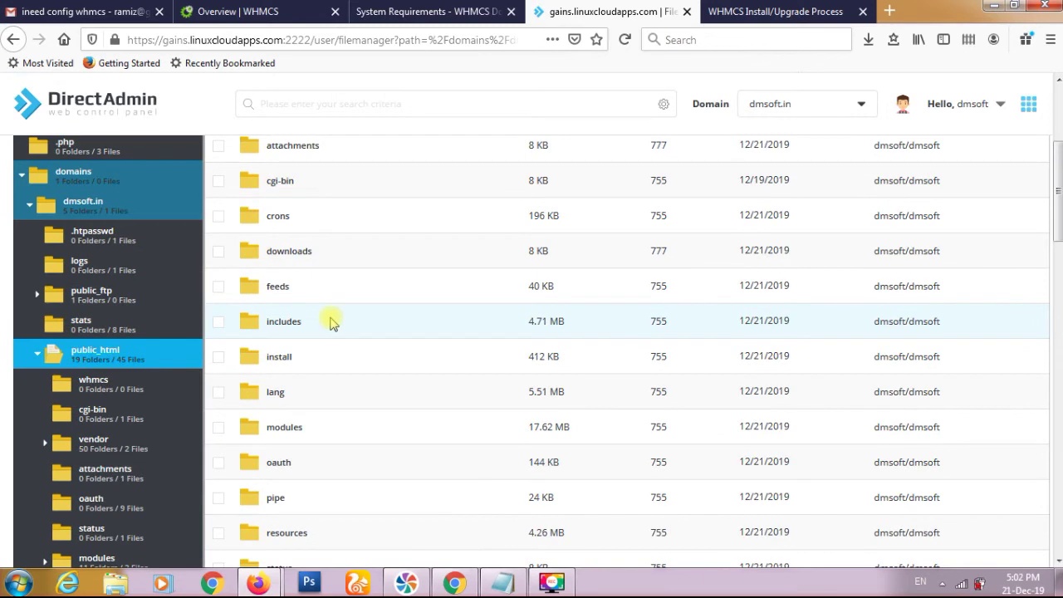
Step: Delete the install folder from public_html and return to the DirectAdmin dashboard
{"action": "left_click", "coordinate": [221, 357]}
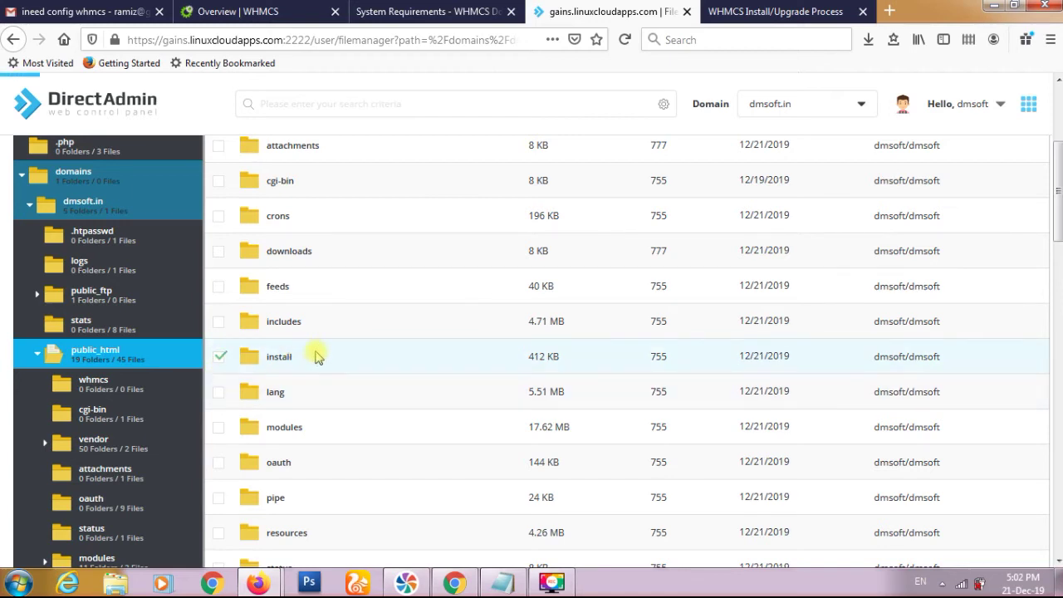
{"action": "right_click", "coordinate": [273, 359]}
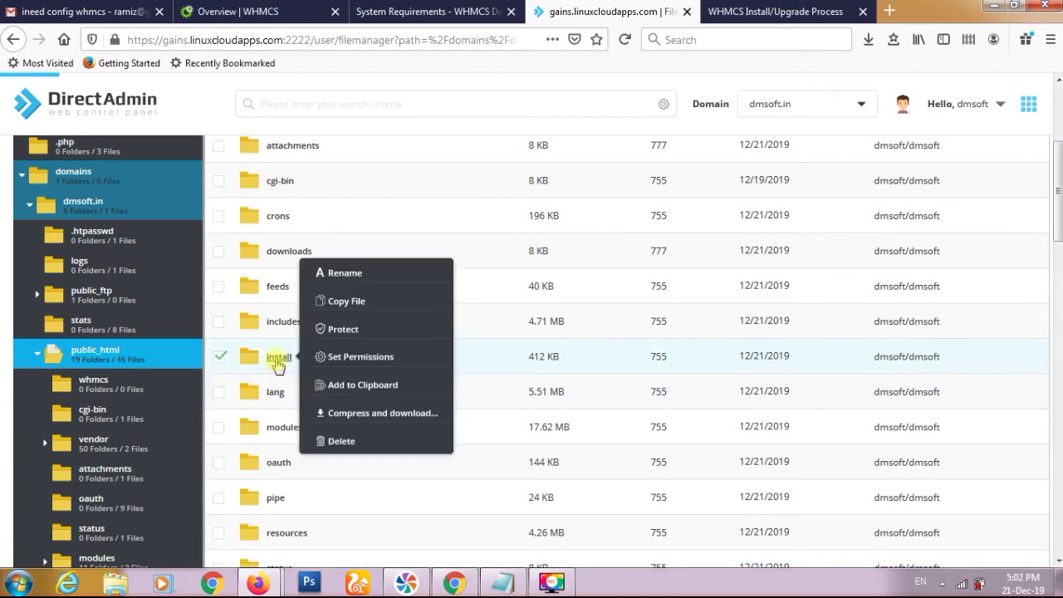
{"action": "left_click", "coordinate": [367, 441]}
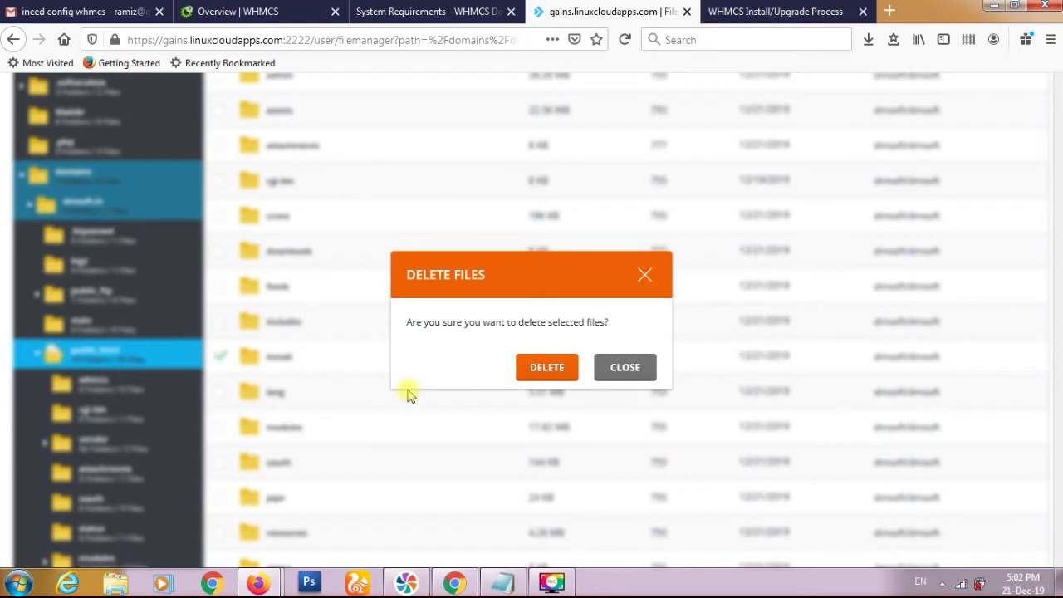
{"action": "left_click", "coordinate": [389, 343]}
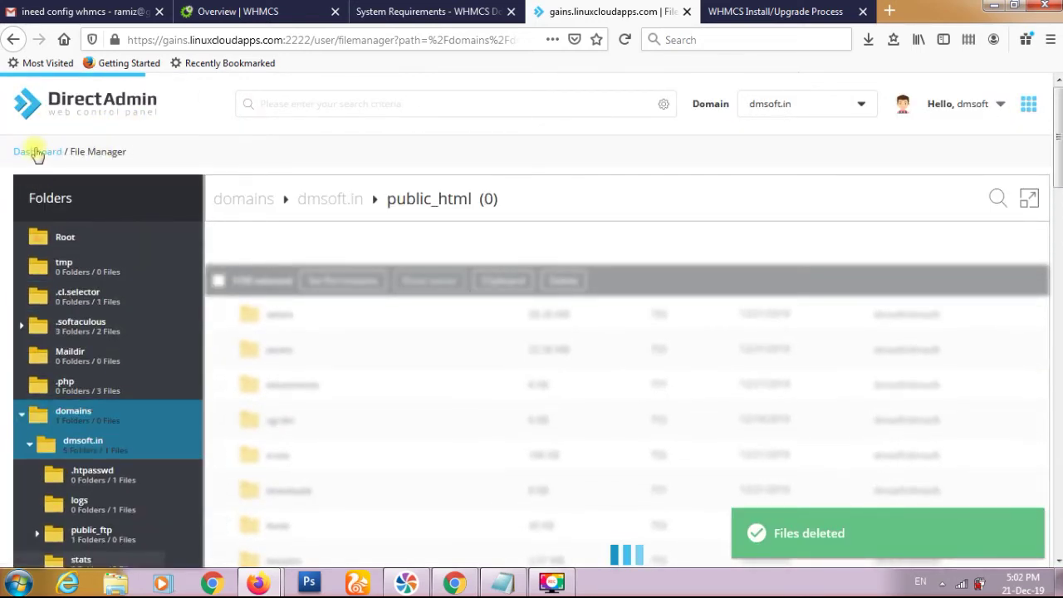
{"action": "left_click", "coordinate": [35, 152]}
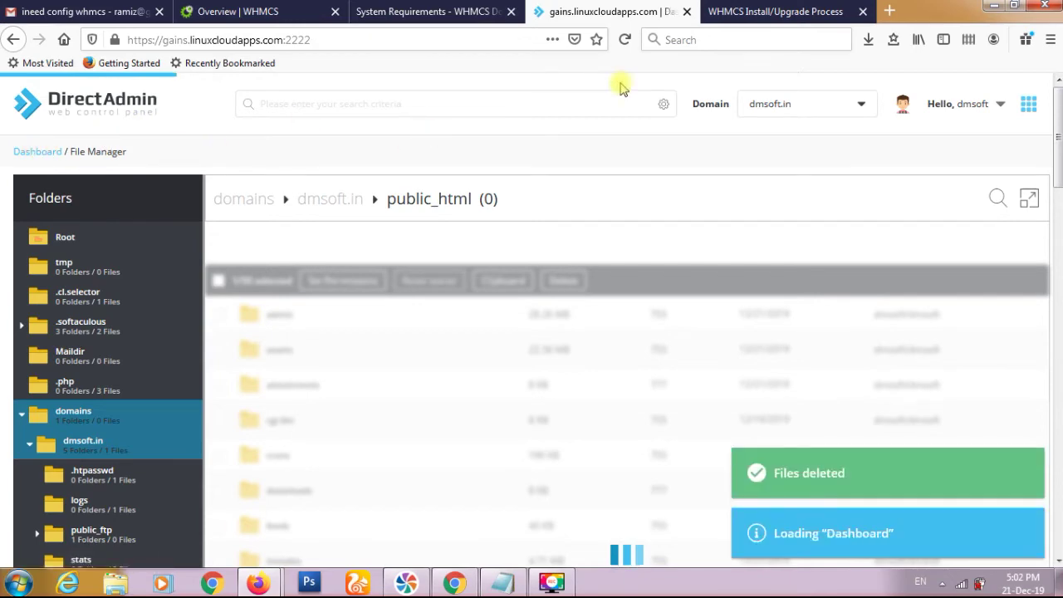
Step: Copy the daily cron job command from the Next Steps on the WHMCS installation page
{"action": "left_click", "coordinate": [752, 12]}
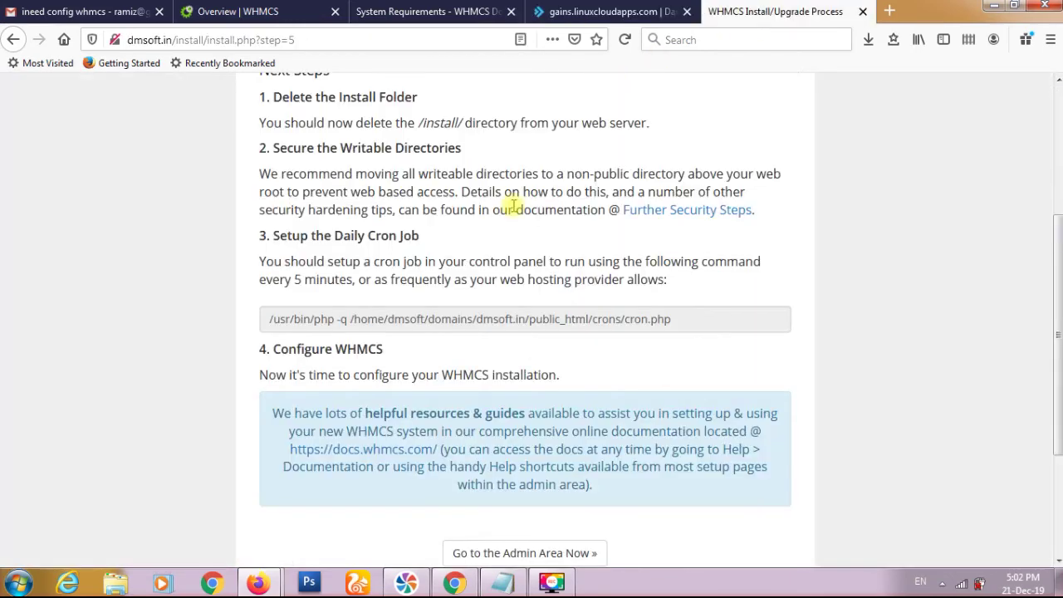
{"action": "left_click", "coordinate": [405, 320]}
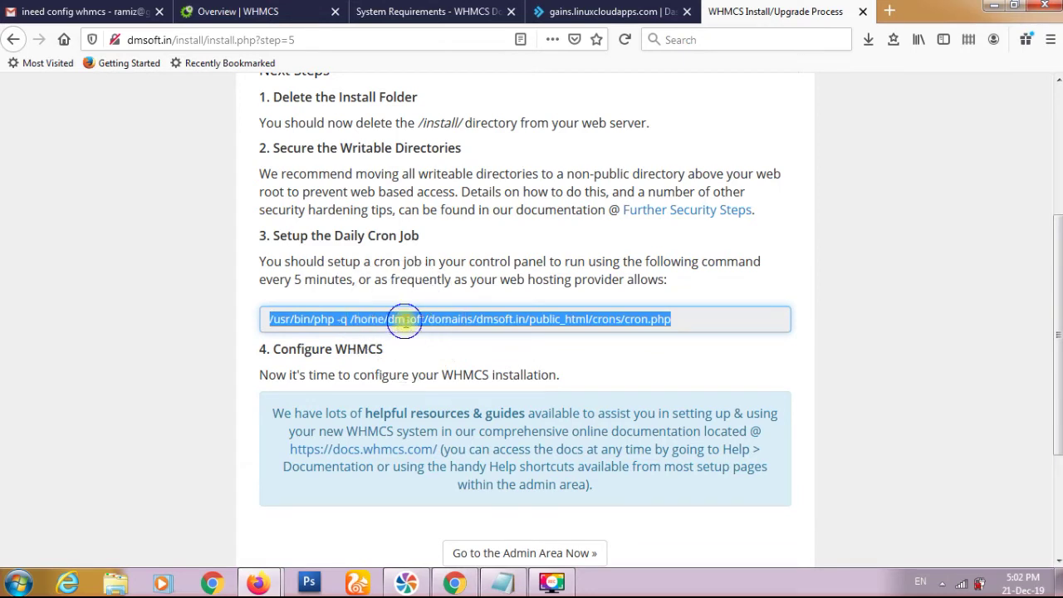
{"action": "right_click", "coordinate": [405, 321]}
{"action": "left_click", "coordinate": [446, 374]}
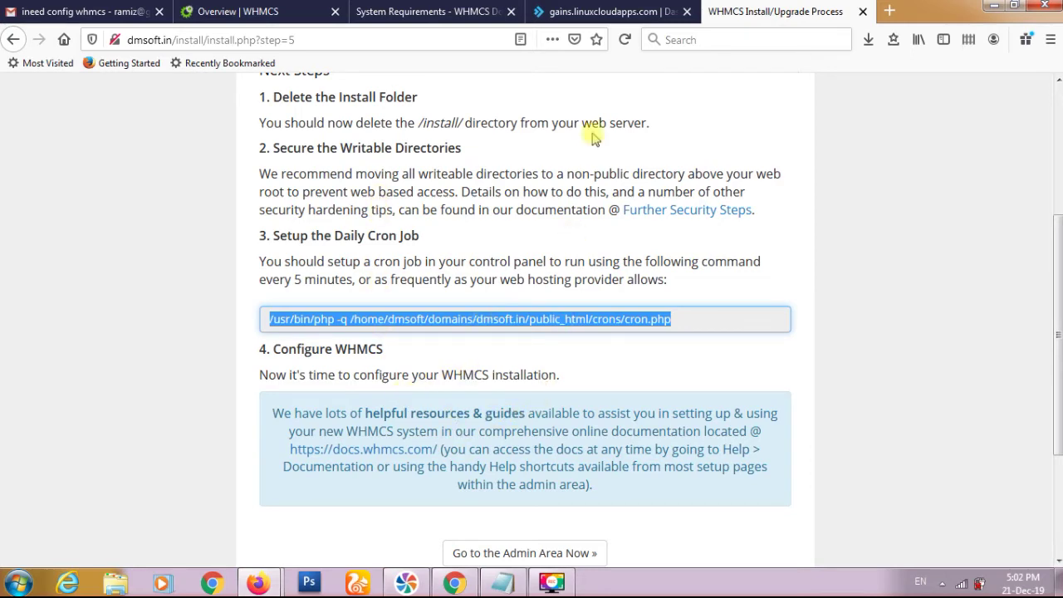
Step: Look for a cron jobs feature on the DirectAdmin dashboard, filtering by "cro" and browsing all the feature sections
{"action": "left_click", "coordinate": [609, 14]}
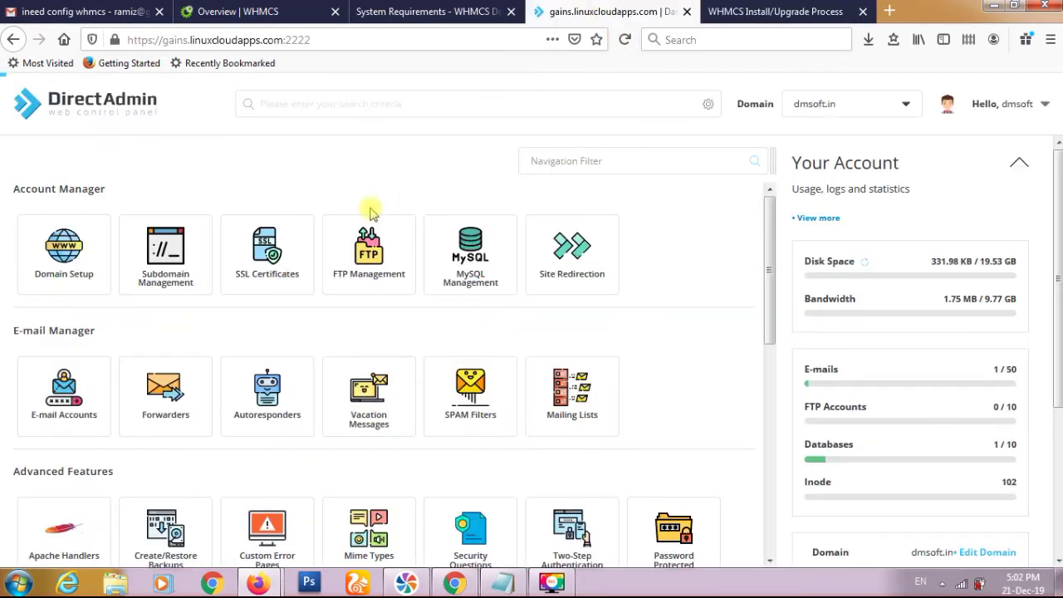
{"action": "left_click", "coordinate": [551, 159]}
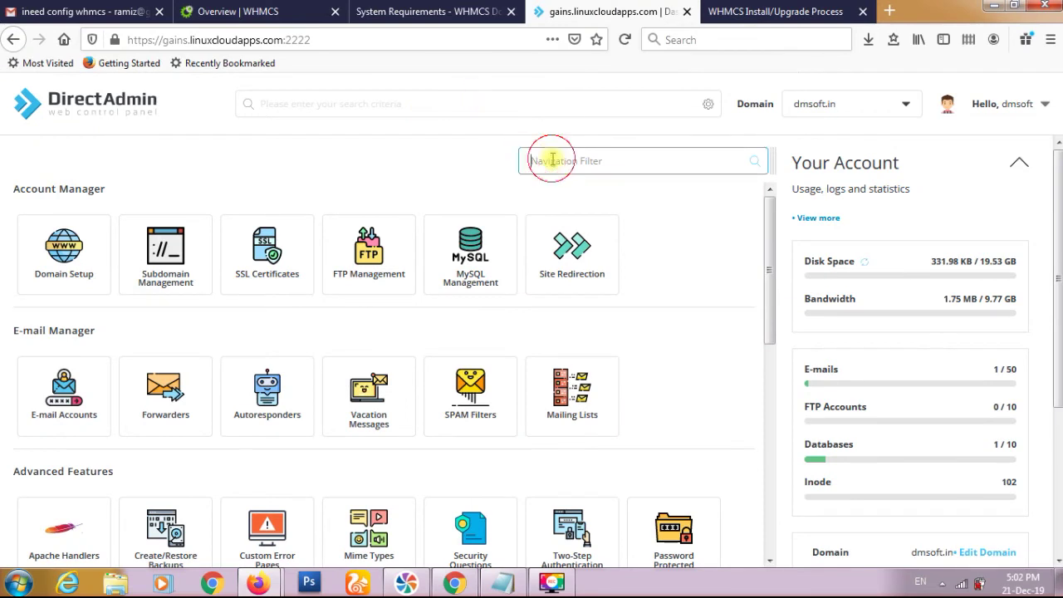
{"action": "type", "text": "cro"}
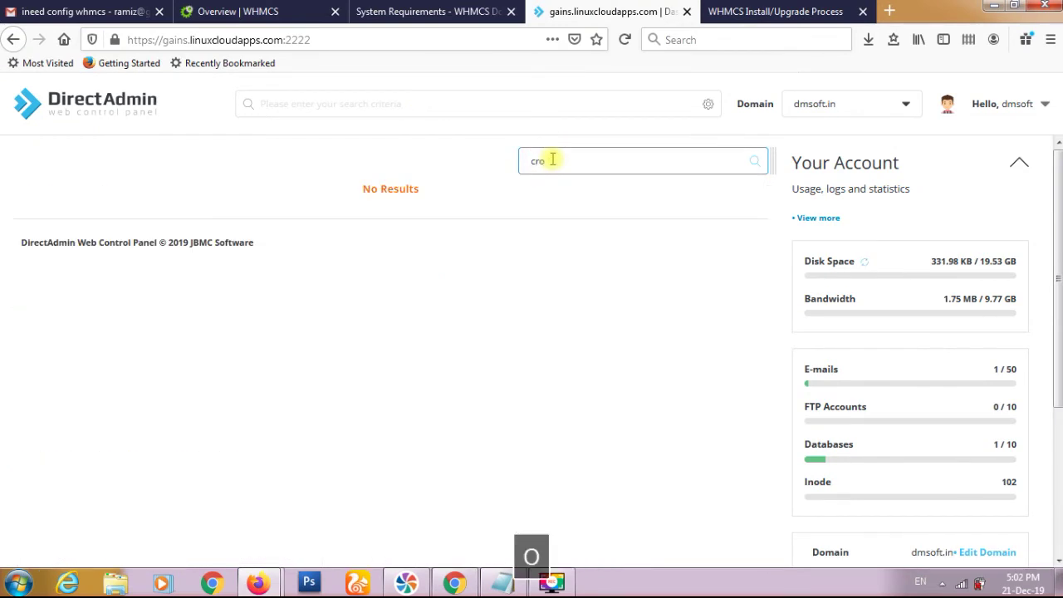
{"action": "key", "text": "BackSpace"}
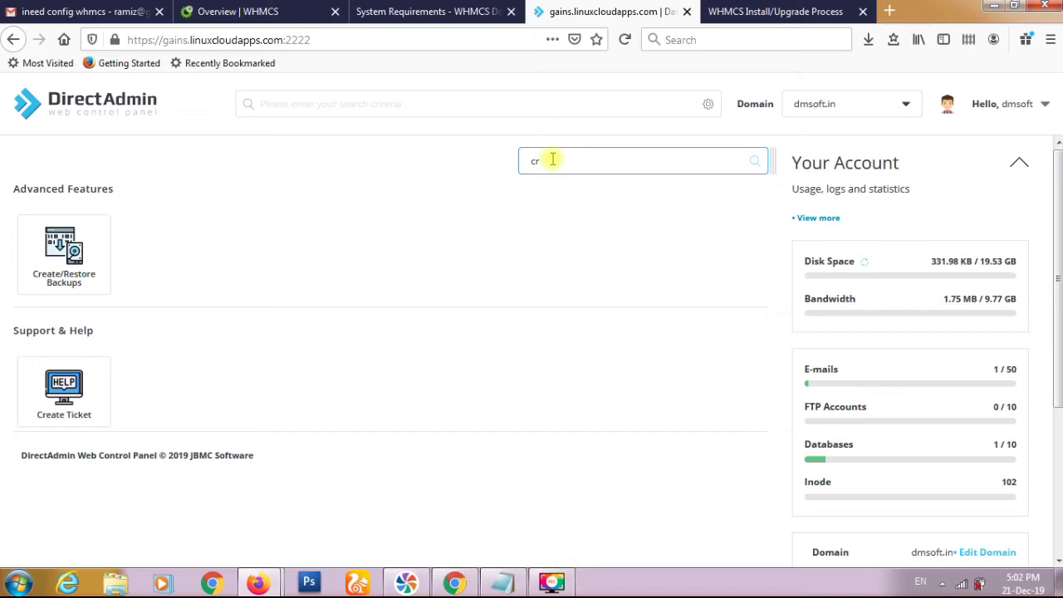
{"action": "key", "text": "BackSpace"}
{"action": "key", "text": "BackSpace"}
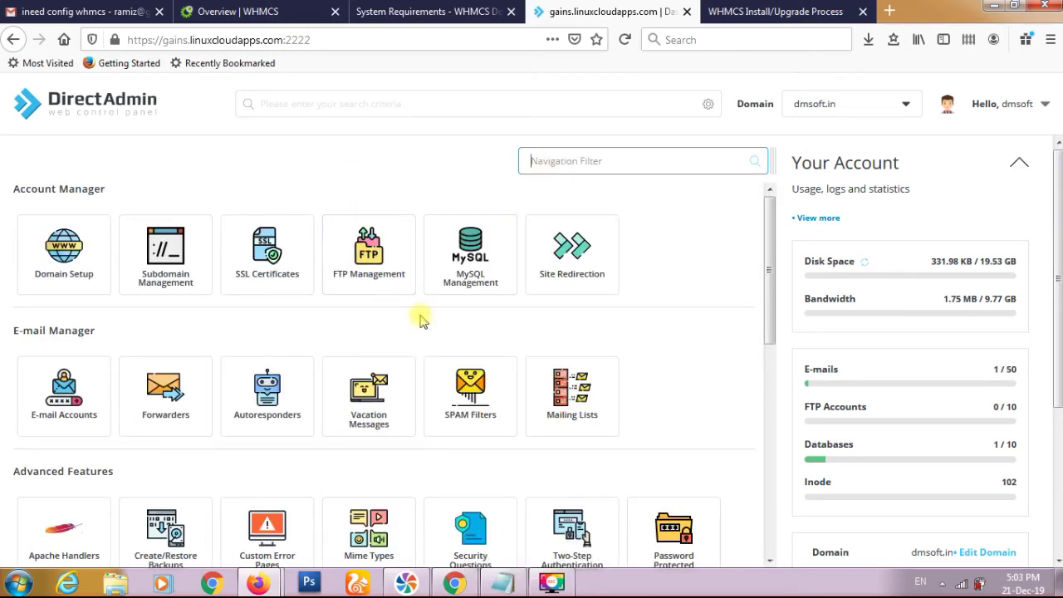
{"action": "scroll", "coordinate": [421, 321], "scroll_direction": "down", "scroll_amount": 3}
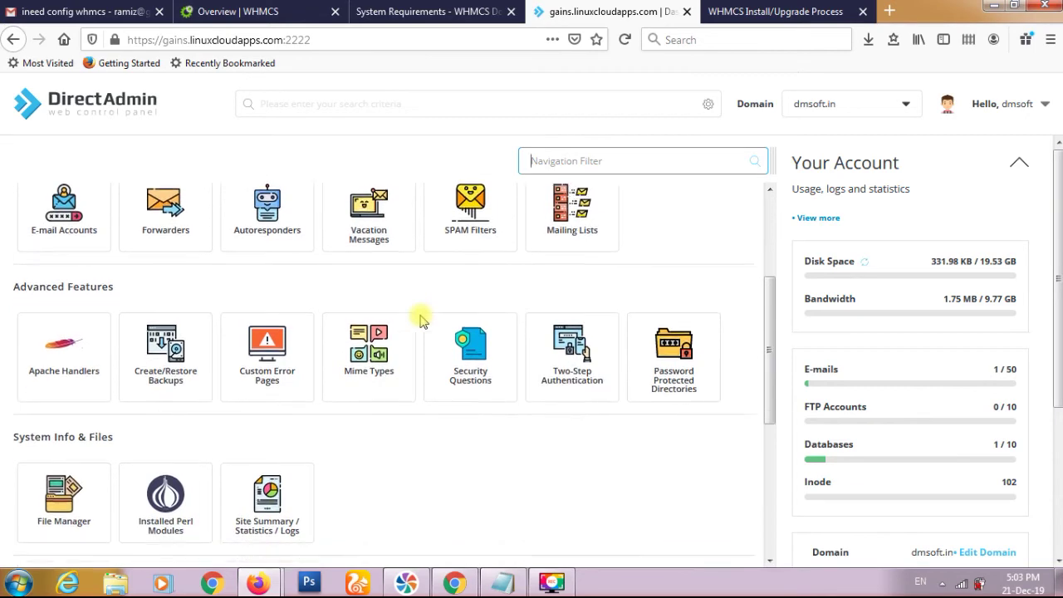
{"action": "scroll", "coordinate": [422, 322], "scroll_direction": "down", "scroll_amount": 1}
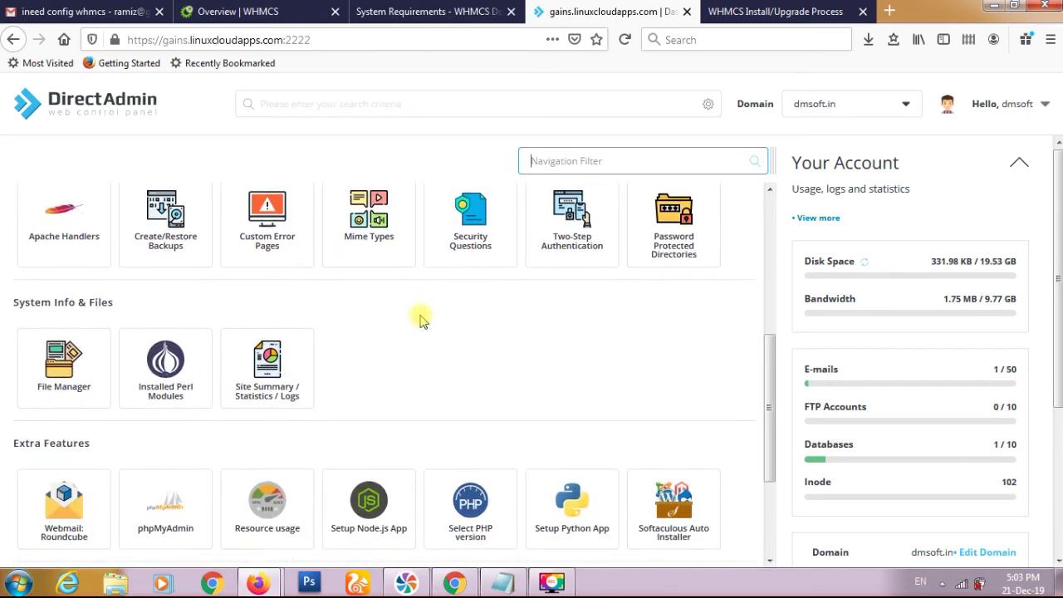
{"action": "scroll", "coordinate": [421, 321], "scroll_direction": "down", "scroll_amount": 1}
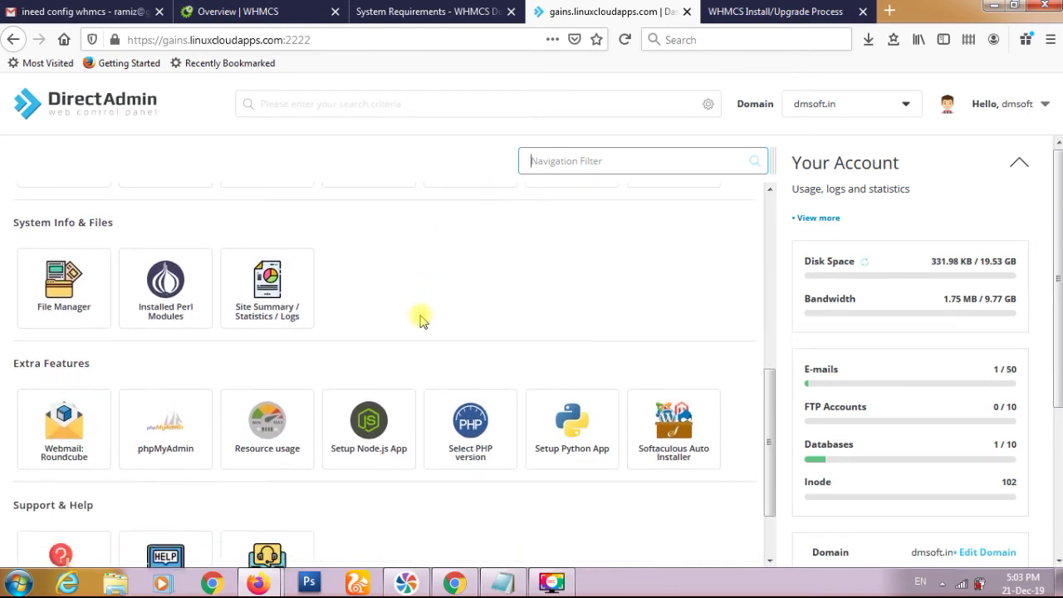
{"action": "scroll", "coordinate": [421, 322], "scroll_direction": "down", "scroll_amount": 1}
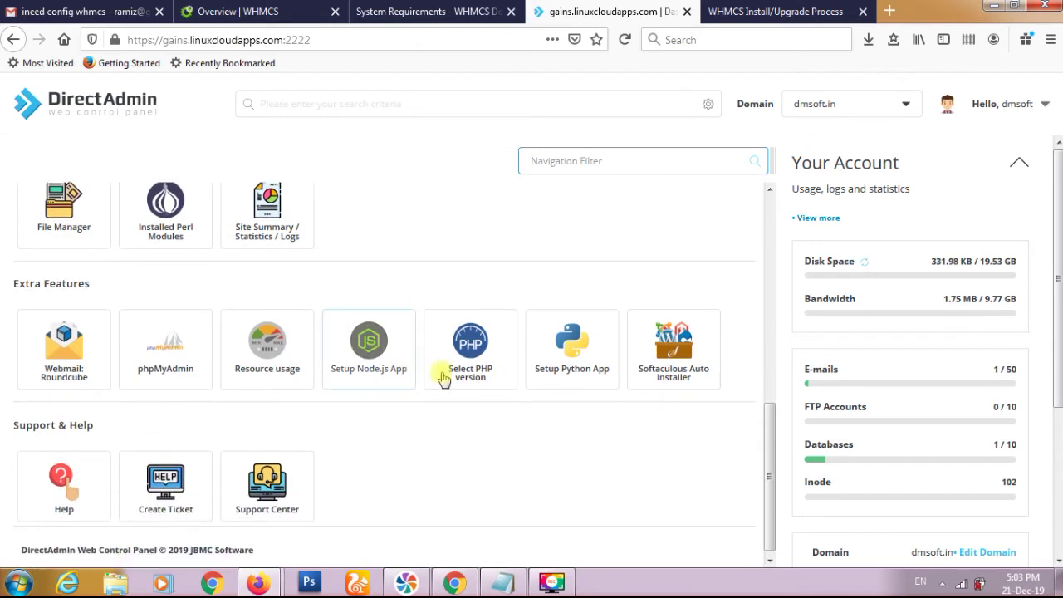
{"action": "scroll", "coordinate": [478, 409], "scroll_direction": "down", "scroll_amount": 1}
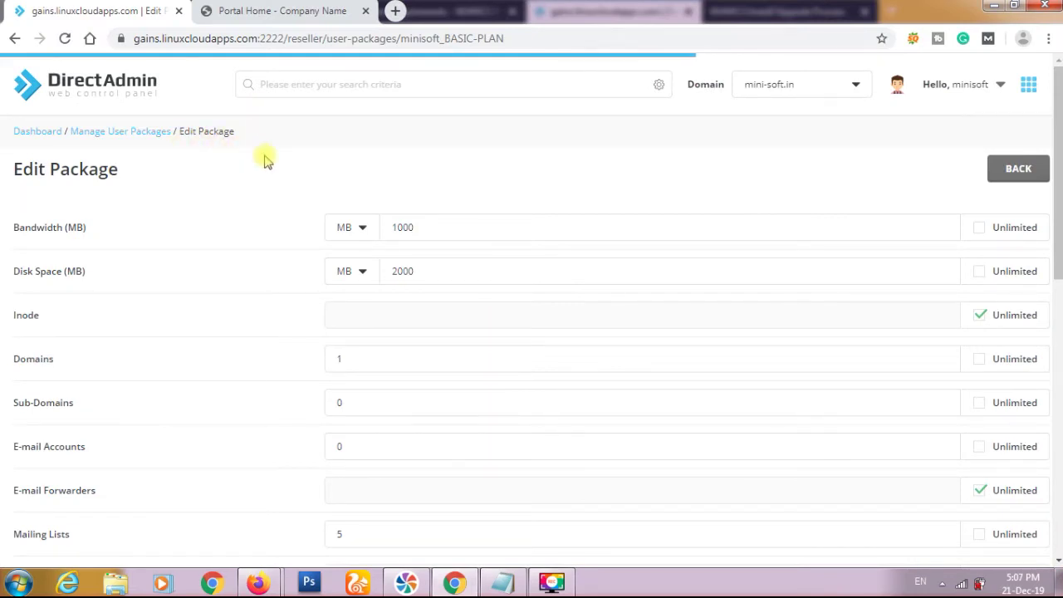
Step: Enable Cron Jobs in the minisoft_BASIC-PLAN user package and save the package
{"action": "scroll", "coordinate": [266, 160], "scroll_direction": "down", "scroll_amount": 3}
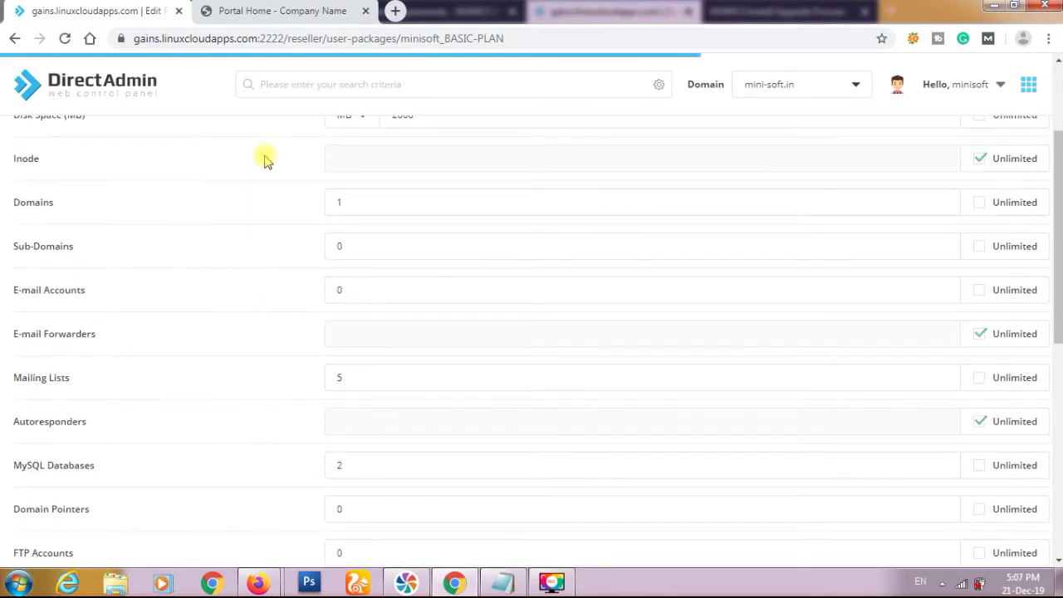
{"action": "scroll", "coordinate": [266, 161], "scroll_direction": "down", "scroll_amount": 1}
{"action": "scroll", "coordinate": [266, 160], "scroll_direction": "down", "scroll_amount": 2}
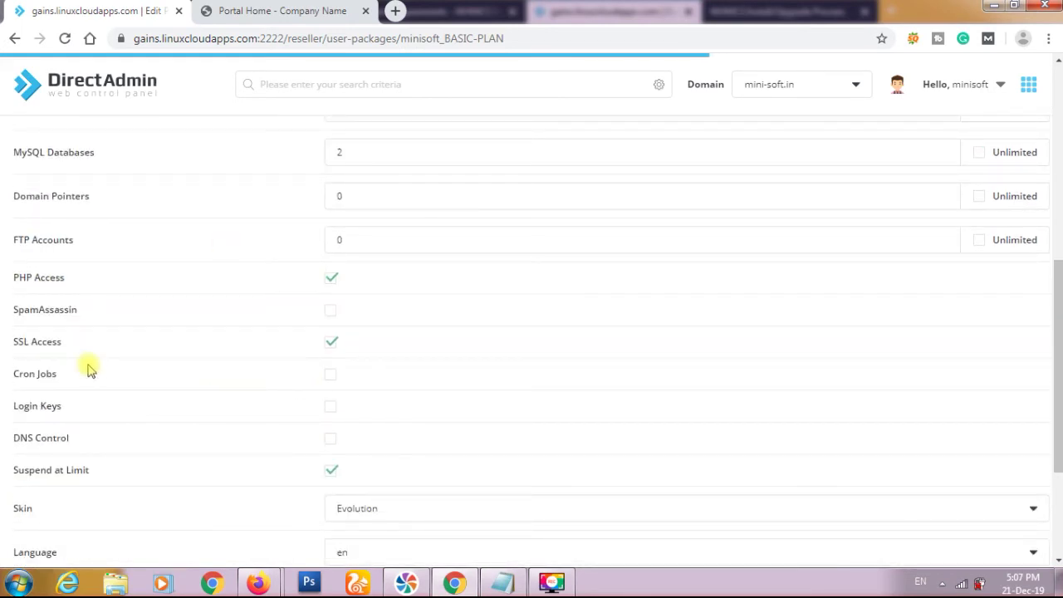
{"action": "left_click", "coordinate": [330, 374]}
{"action": "scroll", "coordinate": [426, 382], "scroll_direction": "down", "scroll_amount": 3}
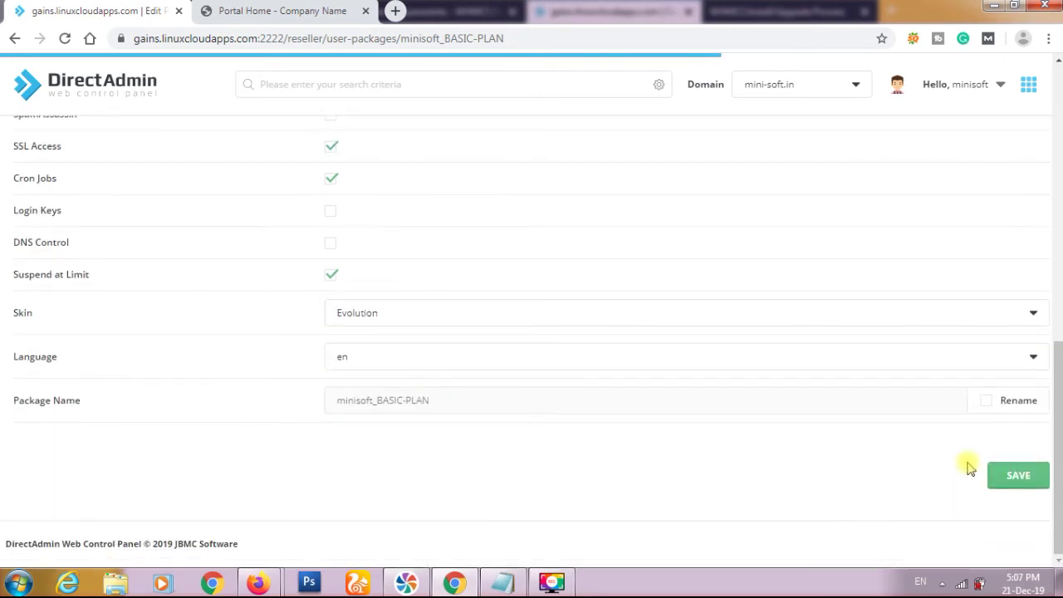
{"action": "left_click", "coordinate": [1022, 480]}
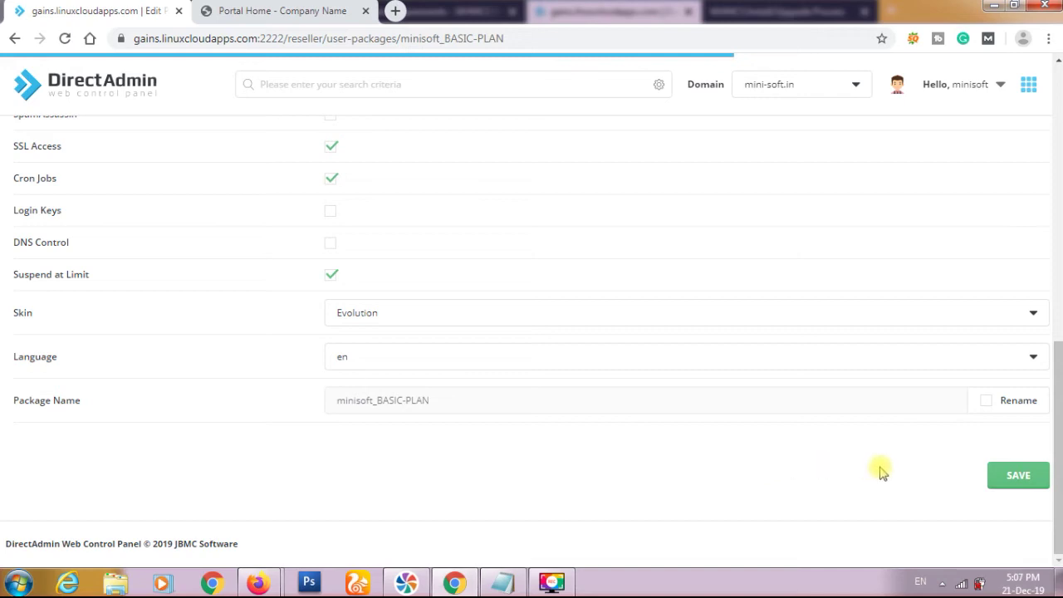
{"action": "left_click", "coordinate": [1014, 480]}
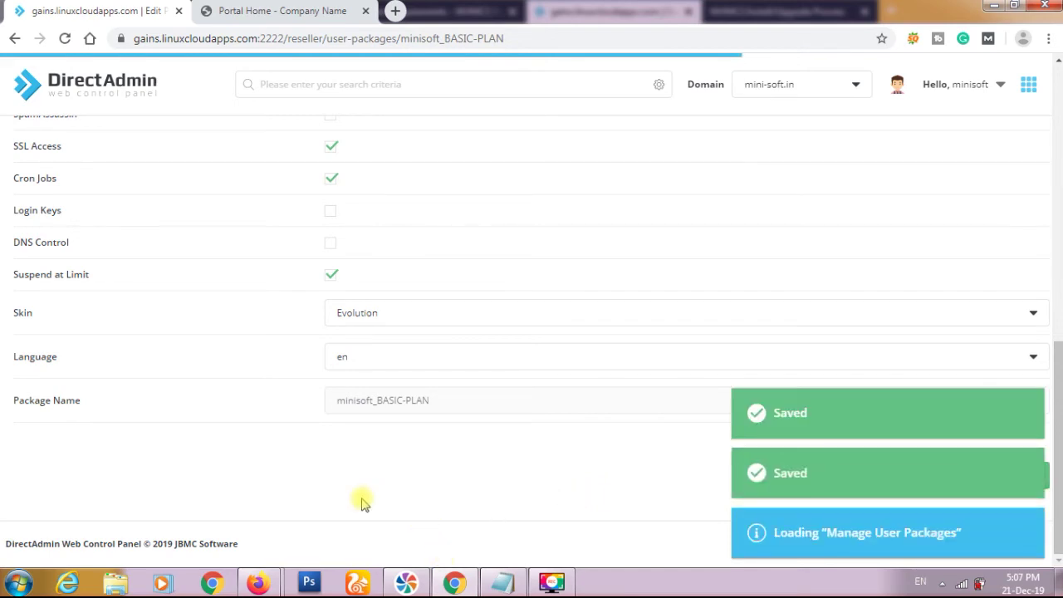
Step: Close the Page Info window, switch back to Firefox and copy the cron command from the WHMCS installation page again
{"action": "mouse_move", "coordinate": [264, 584]}
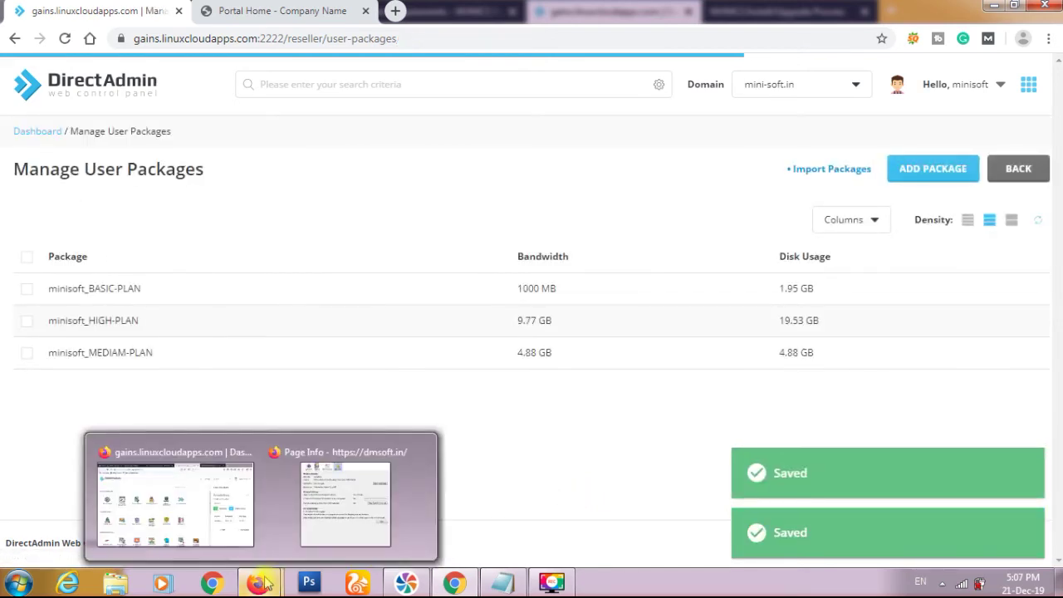
{"action": "mouse_move", "coordinate": [399, 470]}
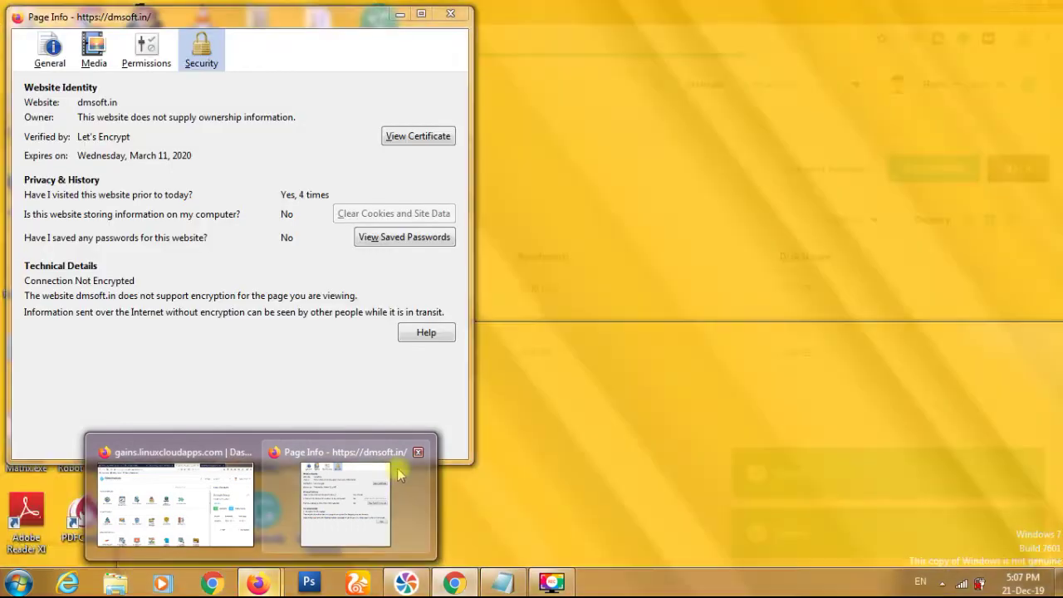
{"action": "left_click", "coordinate": [418, 453]}
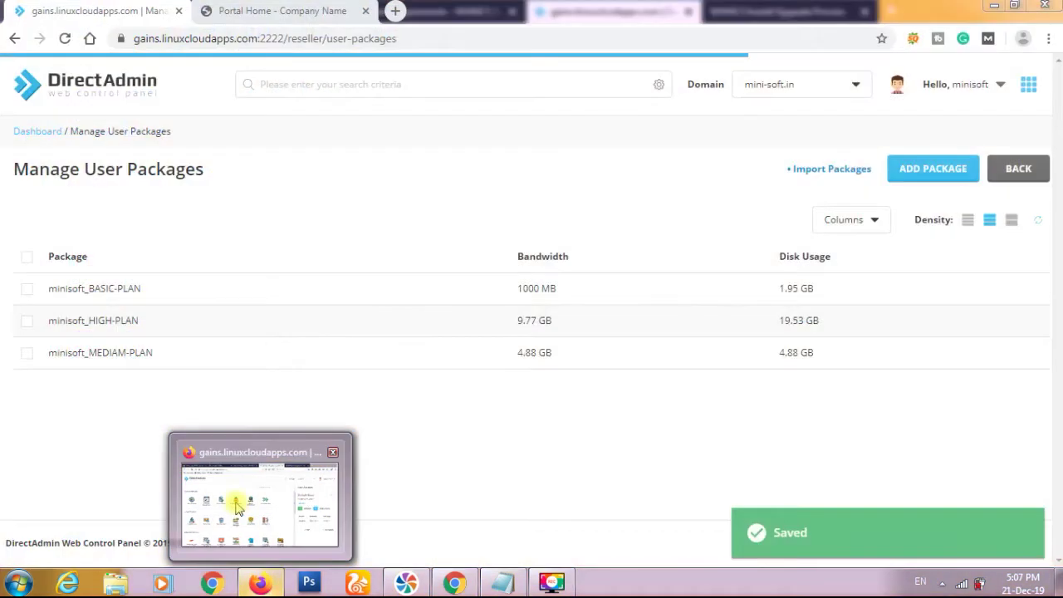
{"action": "left_click", "coordinate": [237, 503]}
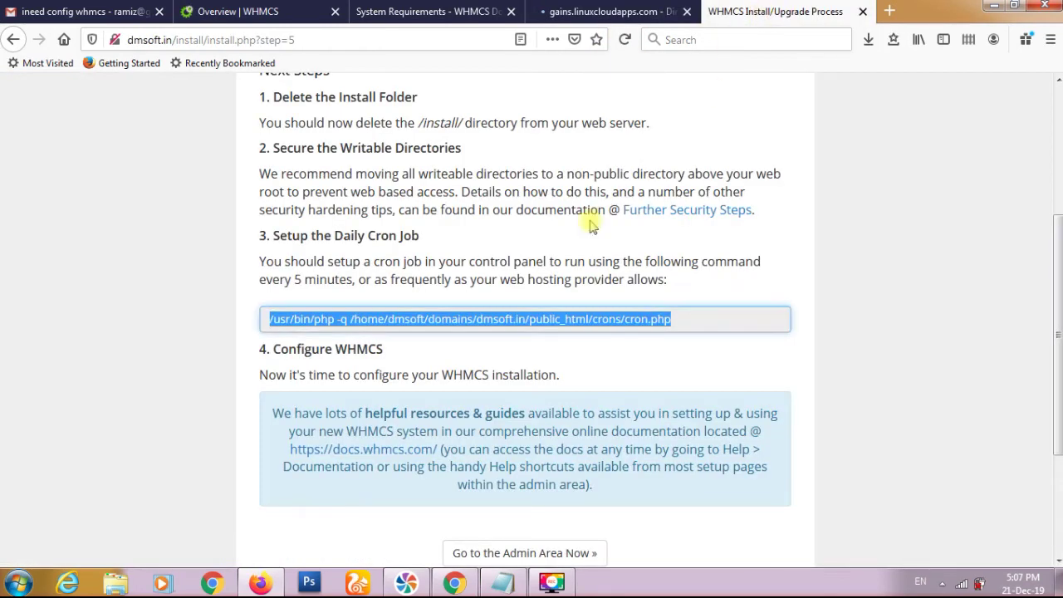
{"action": "right_click", "coordinate": [535, 316]}
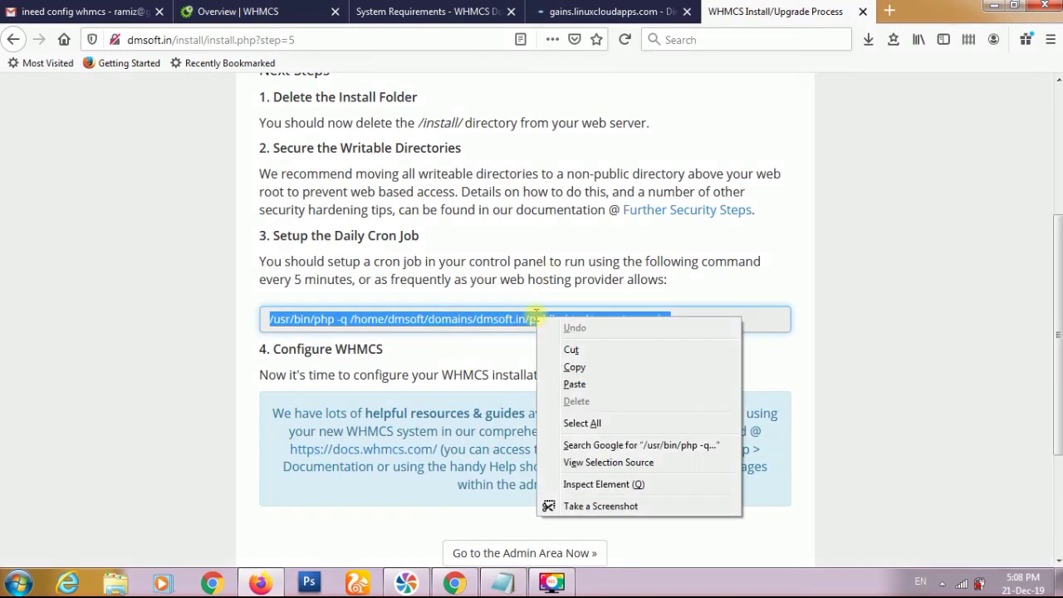
{"action": "left_click", "coordinate": [578, 370]}
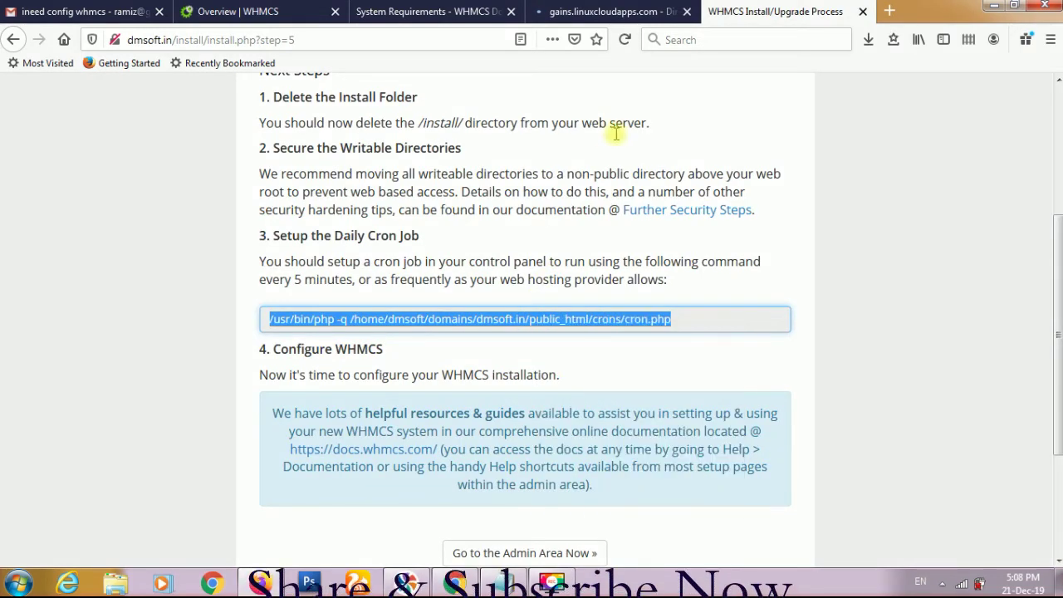
Step: Search the DirectAdmin dashboard features for "cron" and reload the dashboard
{"action": "left_click", "coordinate": [607, 14]}
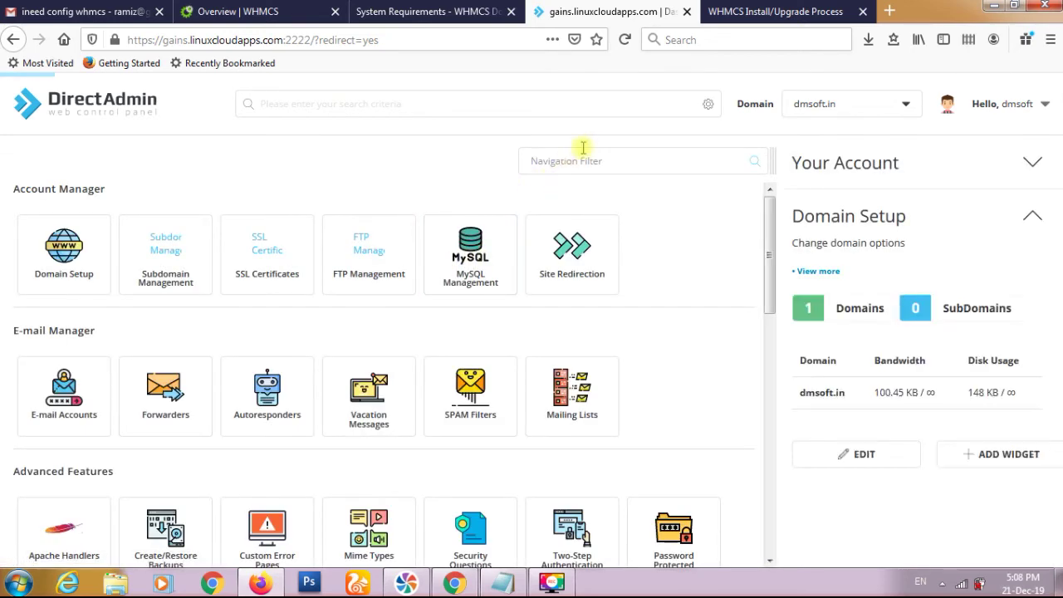
{"action": "left_click", "coordinate": [595, 160]}
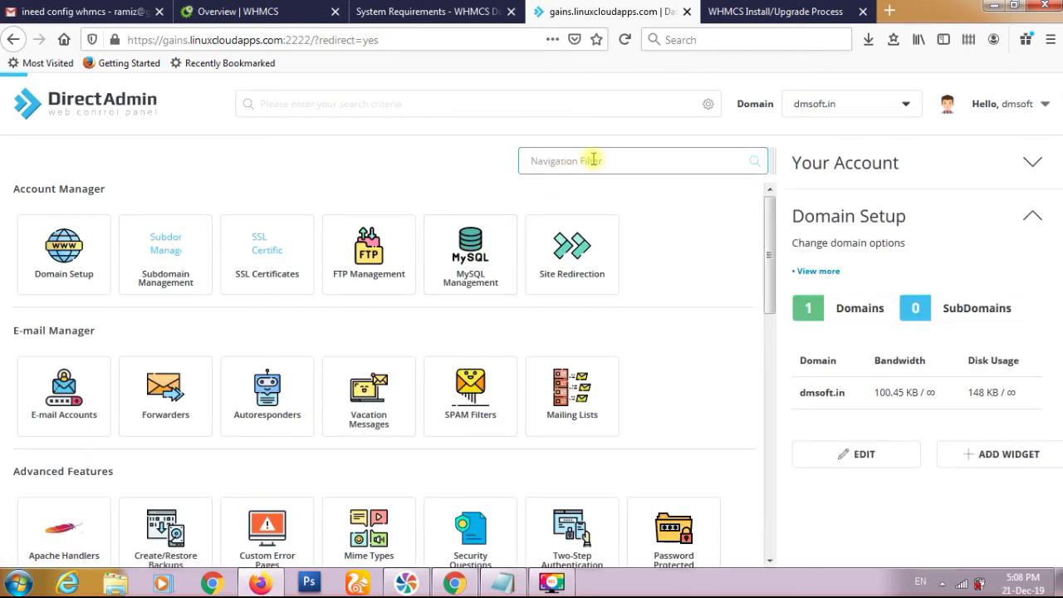
{"action": "type", "text": "cr"}
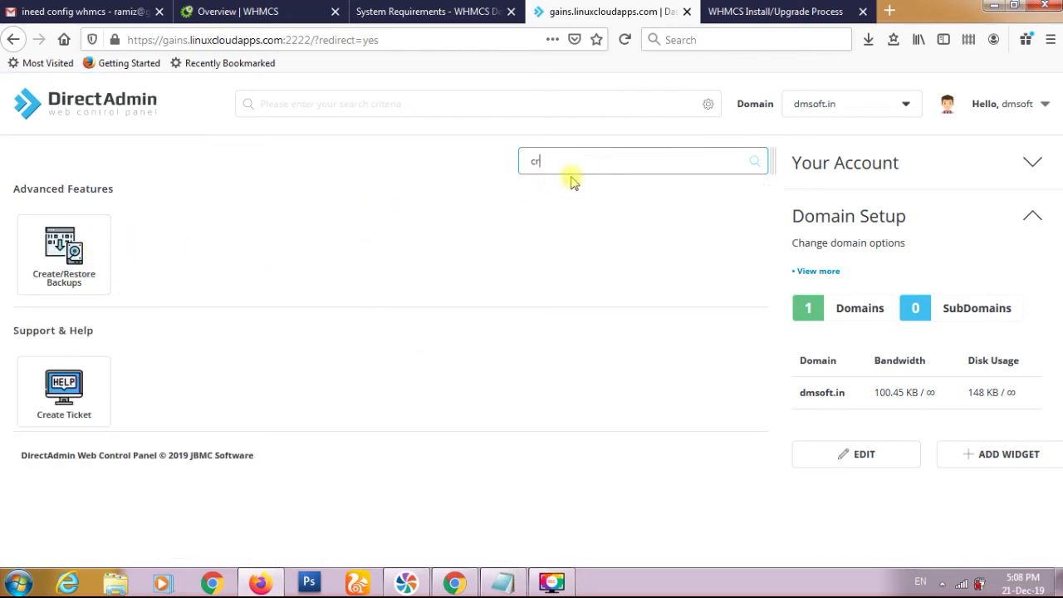
{"action": "key", "text": "BackSpace"}
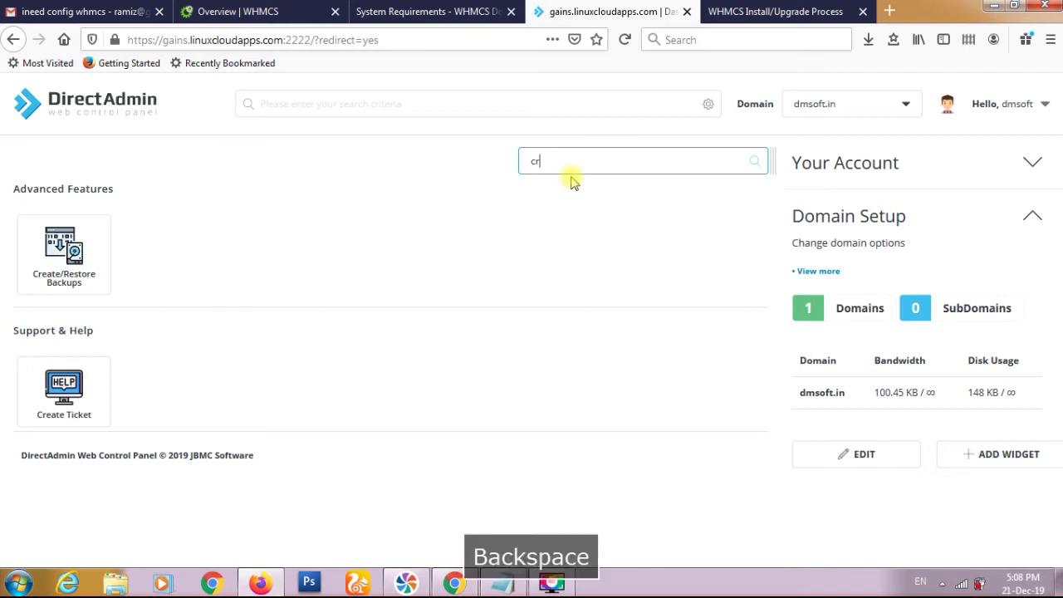
{"action": "type", "text": "on"}
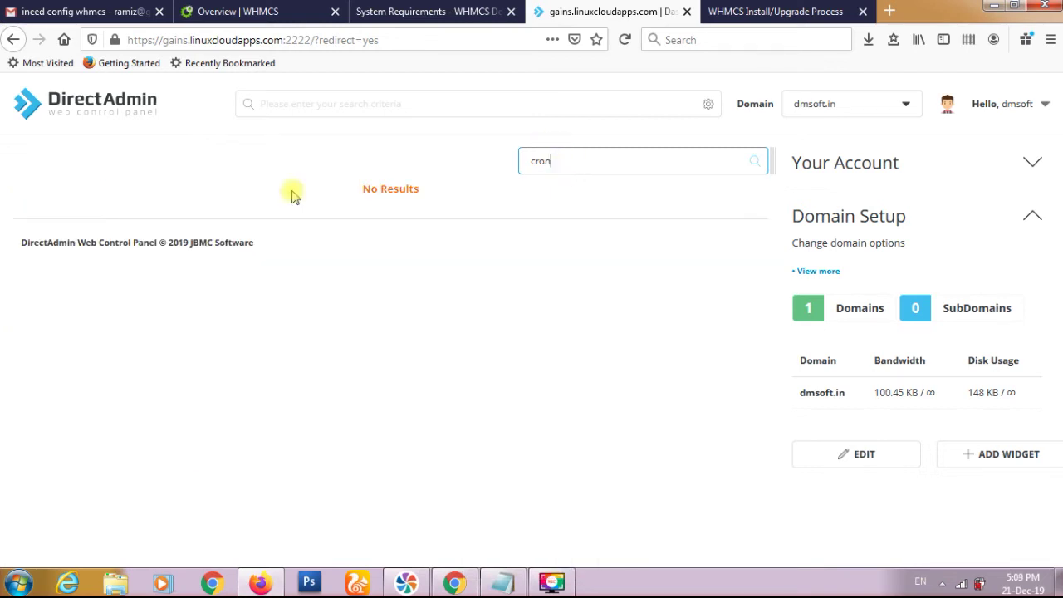
{"action": "left_click", "coordinate": [47, 94]}
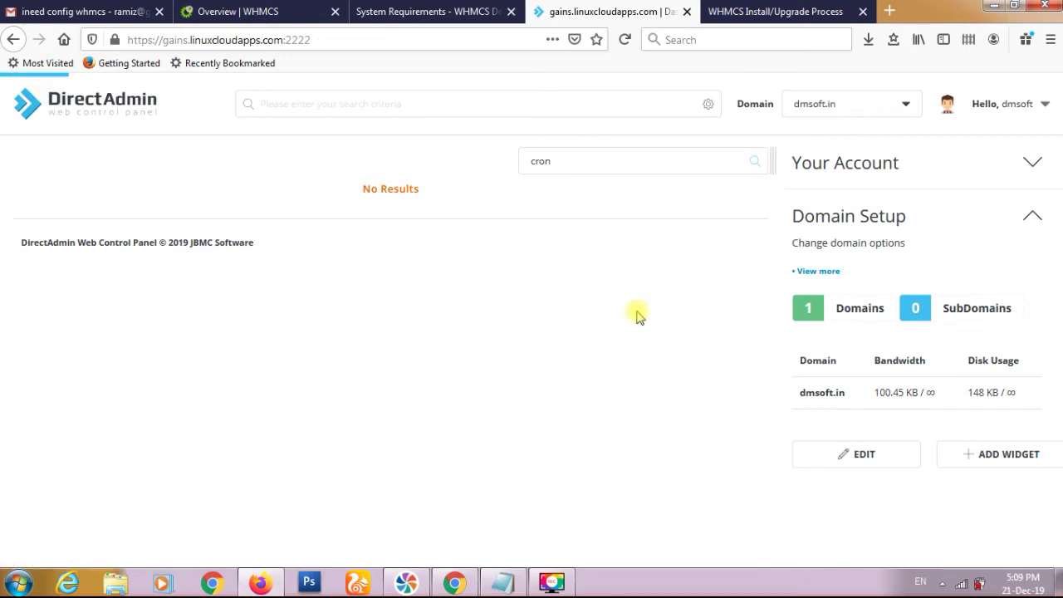
Step: Go to the WHMCS admin area from the installation page and log in as admin with the account password
{"action": "left_click", "coordinate": [785, 22]}
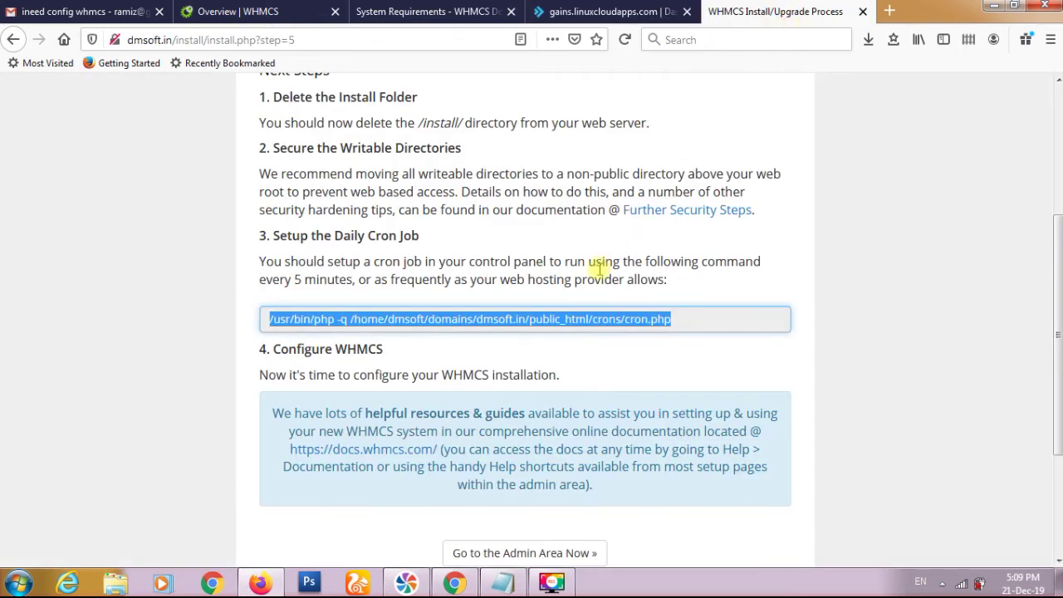
{"action": "scroll", "coordinate": [600, 268], "scroll_direction": "down", "scroll_amount": 3}
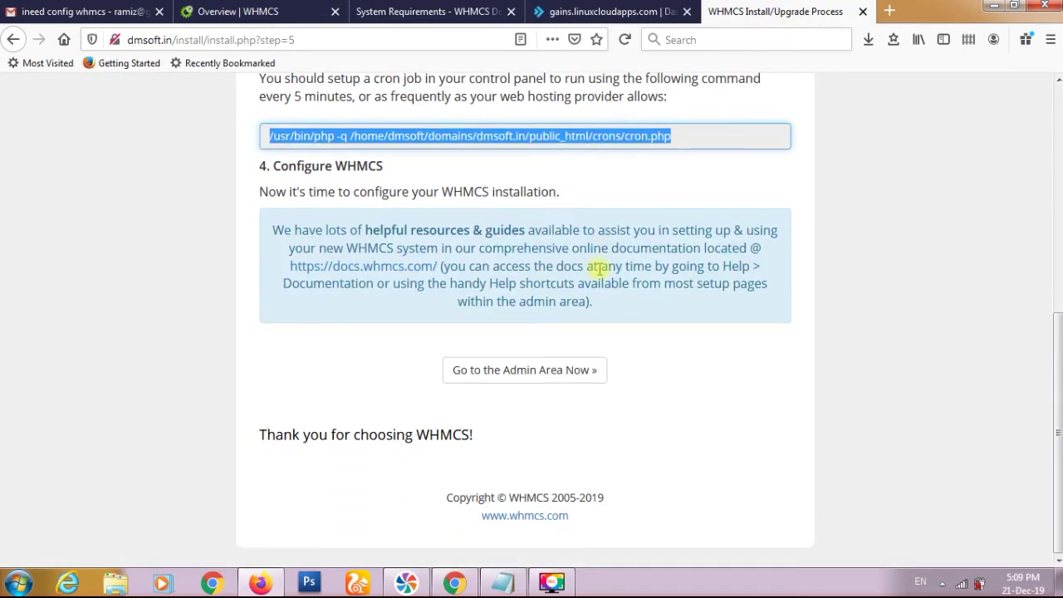
{"action": "left_click", "coordinate": [518, 373]}
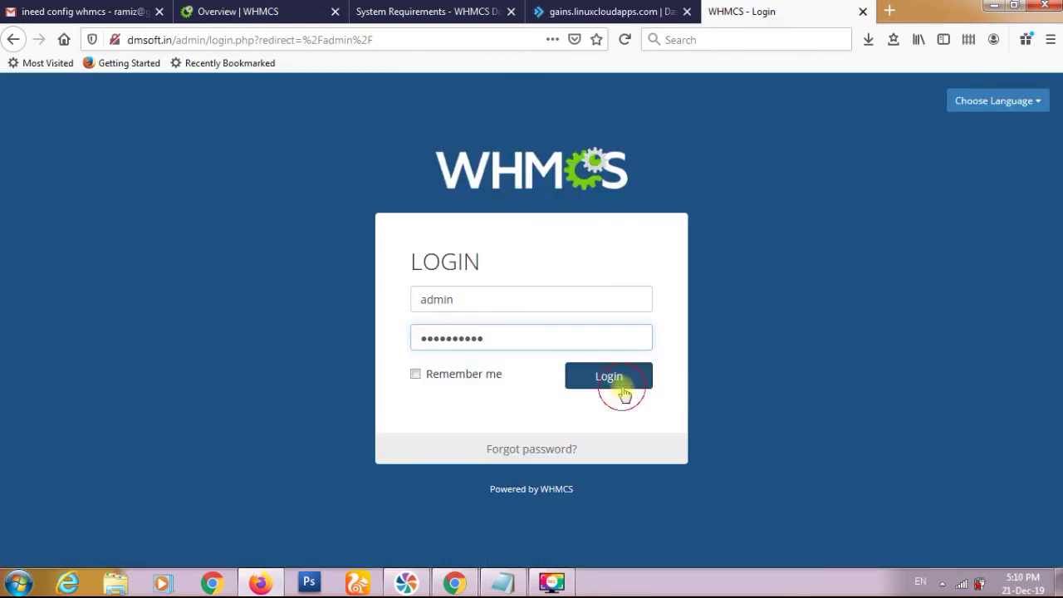
{"action": "left_click", "coordinate": [619, 380]}
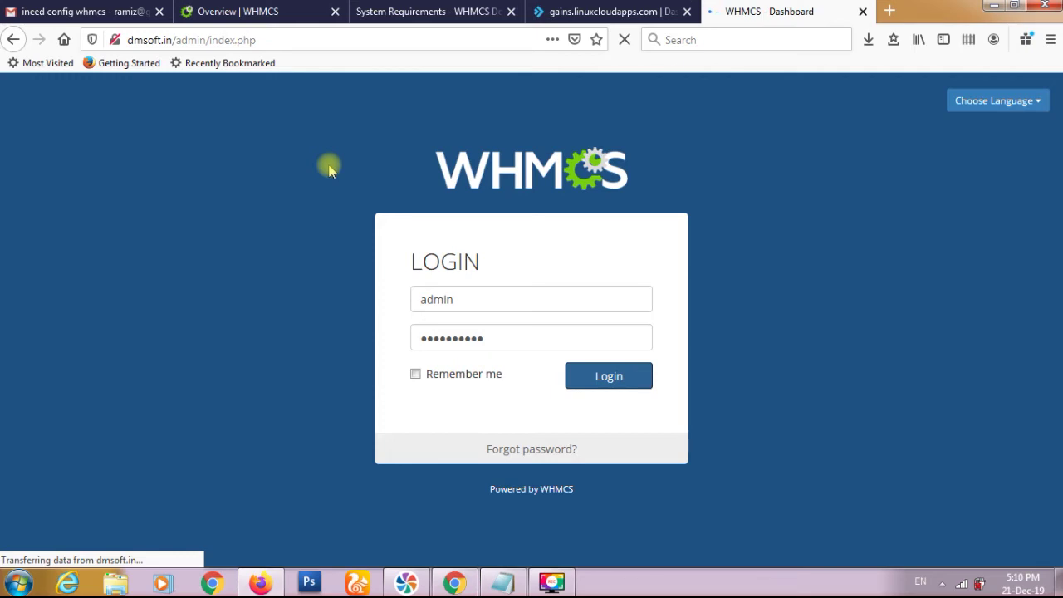
{"action": "double_click", "coordinate": [183, 40]}
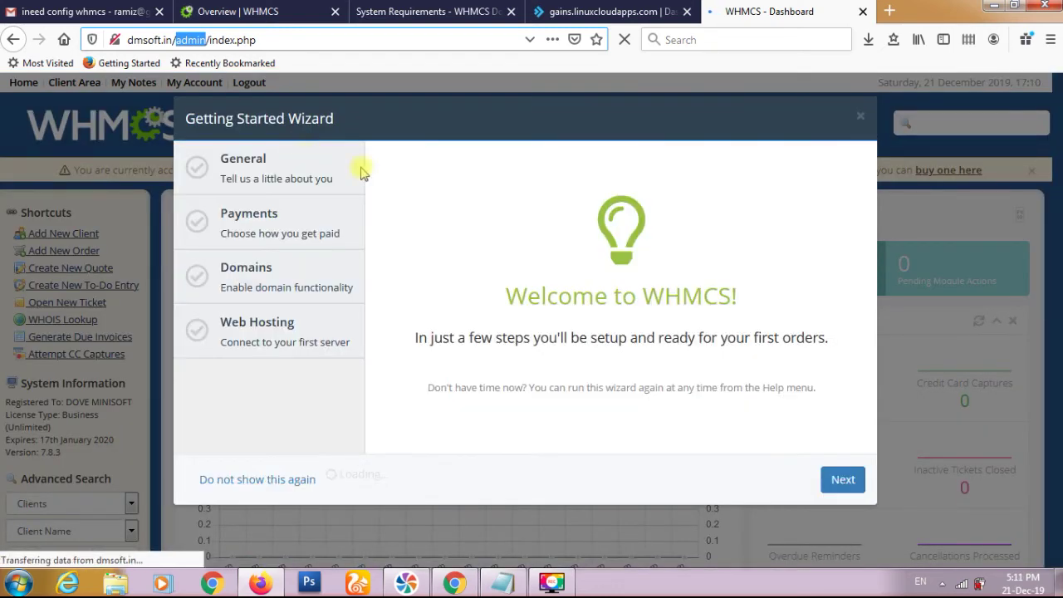
Step: Dismiss the Getting Started Wizard at its General stage and open the System Health Status page
{"action": "left_click", "coordinate": [841, 481]}
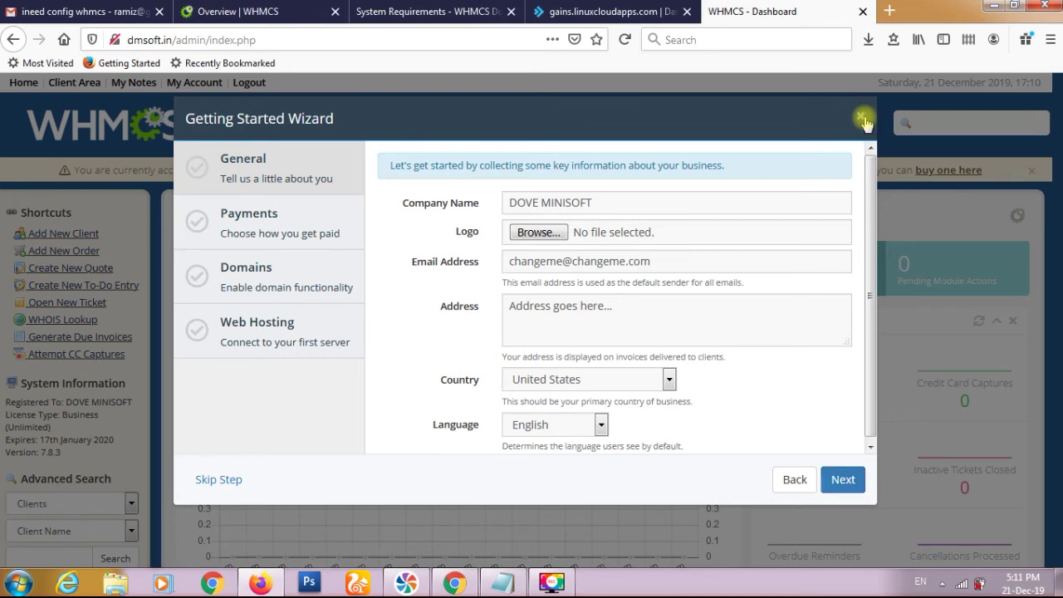
{"action": "left_click", "coordinate": [865, 122]}
{"action": "mouse_move", "coordinate": [713, 144]}
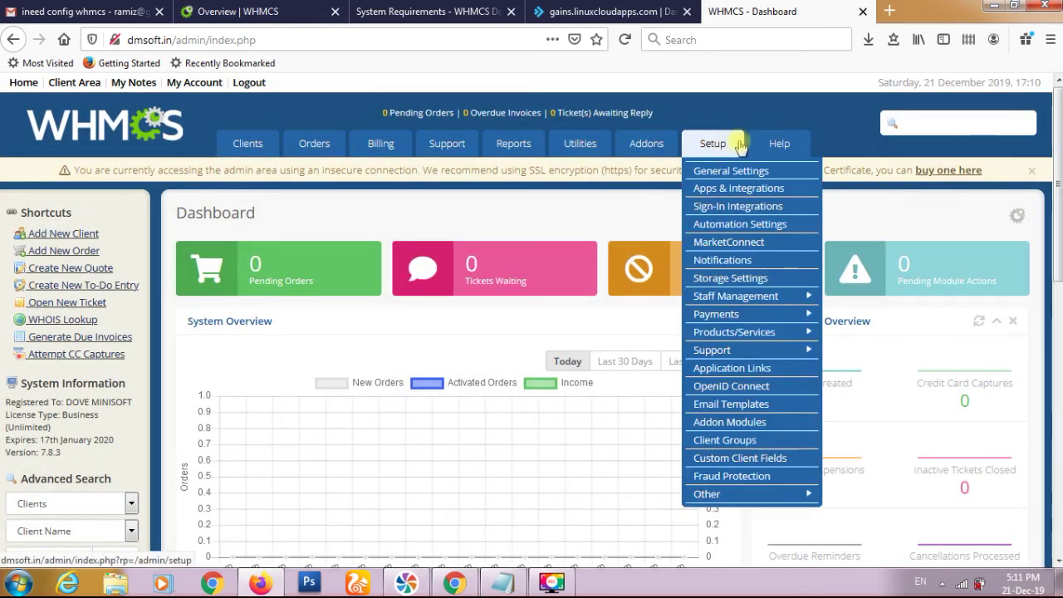
{"action": "mouse_move", "coordinate": [784, 145]}
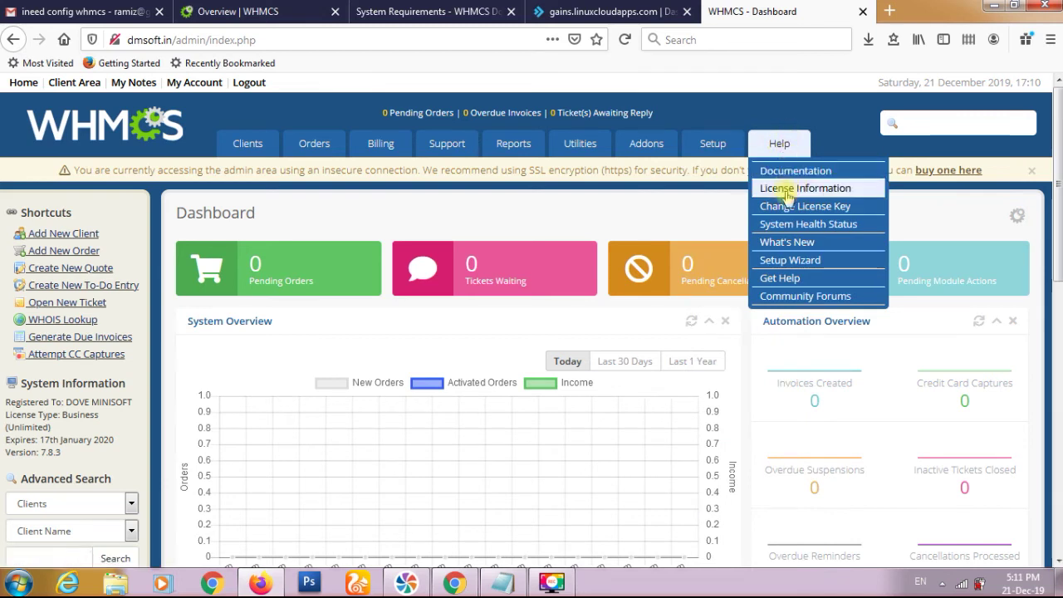
{"action": "left_click", "coordinate": [791, 233]}
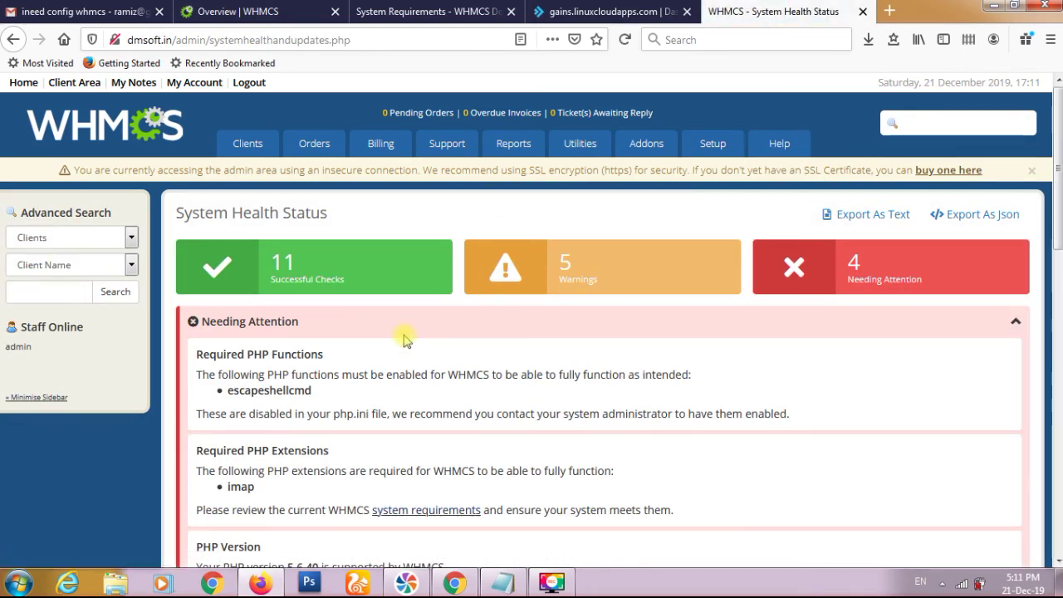
Step: Examine the System Health Status report, reviewing the items needing attention and the warnings about PHP, permissions, SSL, updates, templates and paths
{"action": "scroll", "coordinate": [403, 339], "scroll_direction": "down", "scroll_amount": 4}
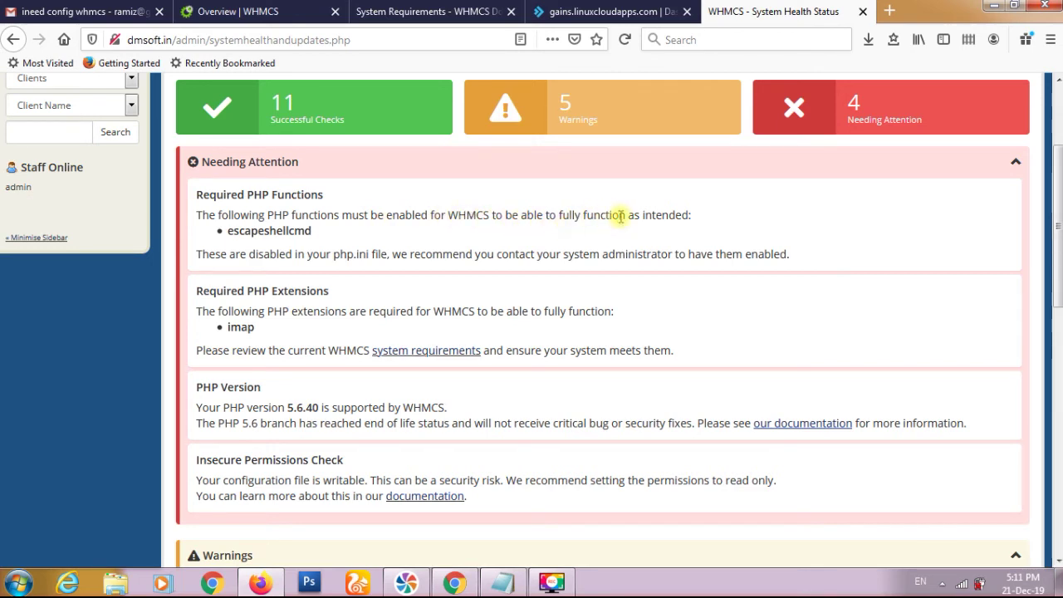
{"action": "double_click", "coordinate": [279, 230]}
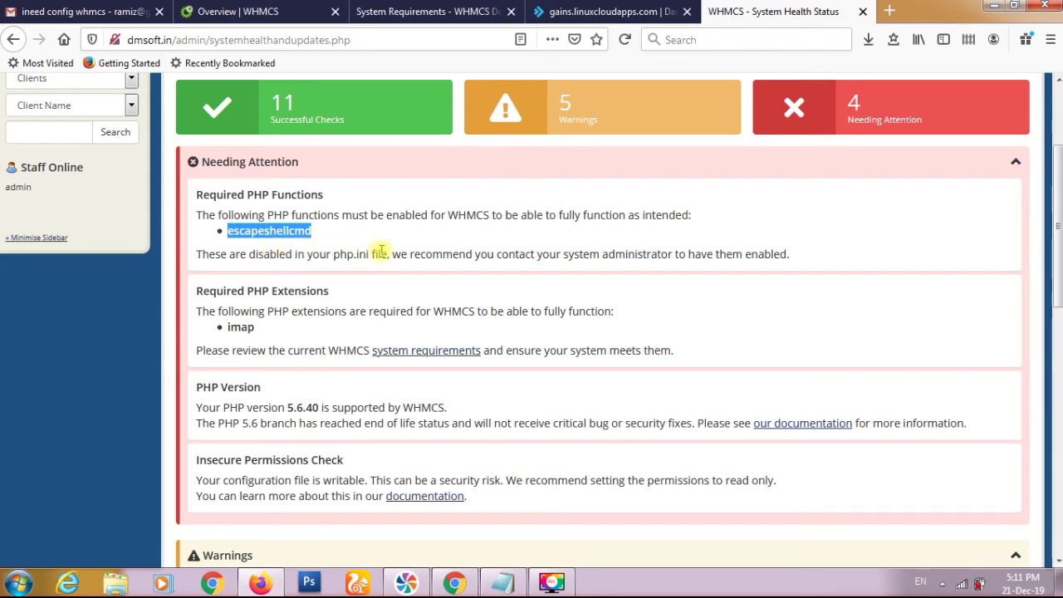
{"action": "scroll", "coordinate": [380, 251], "scroll_direction": "down", "scroll_amount": 2}
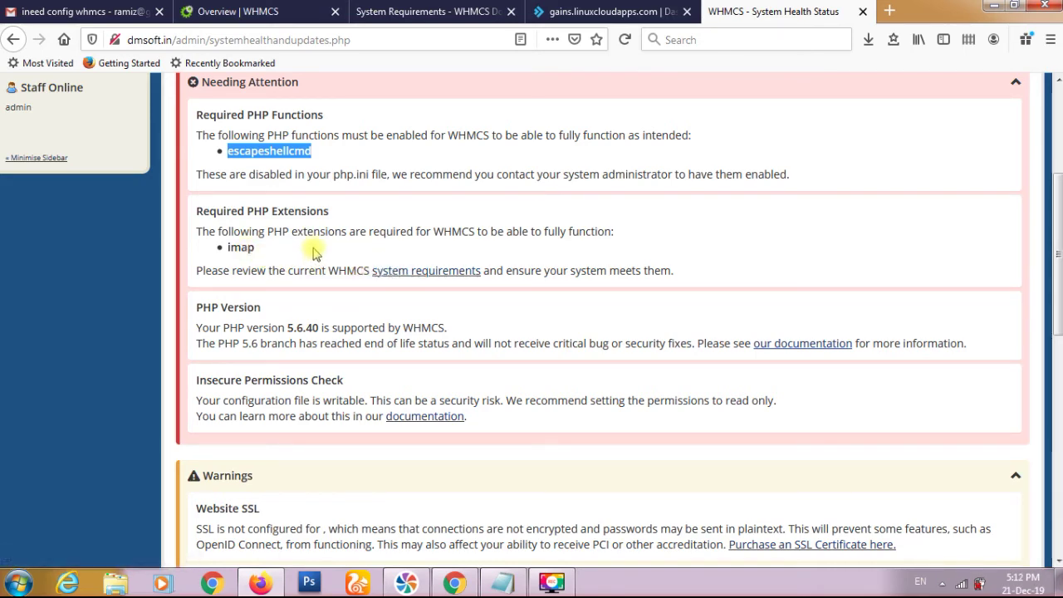
{"action": "scroll", "coordinate": [309, 249], "scroll_direction": "down", "scroll_amount": 2}
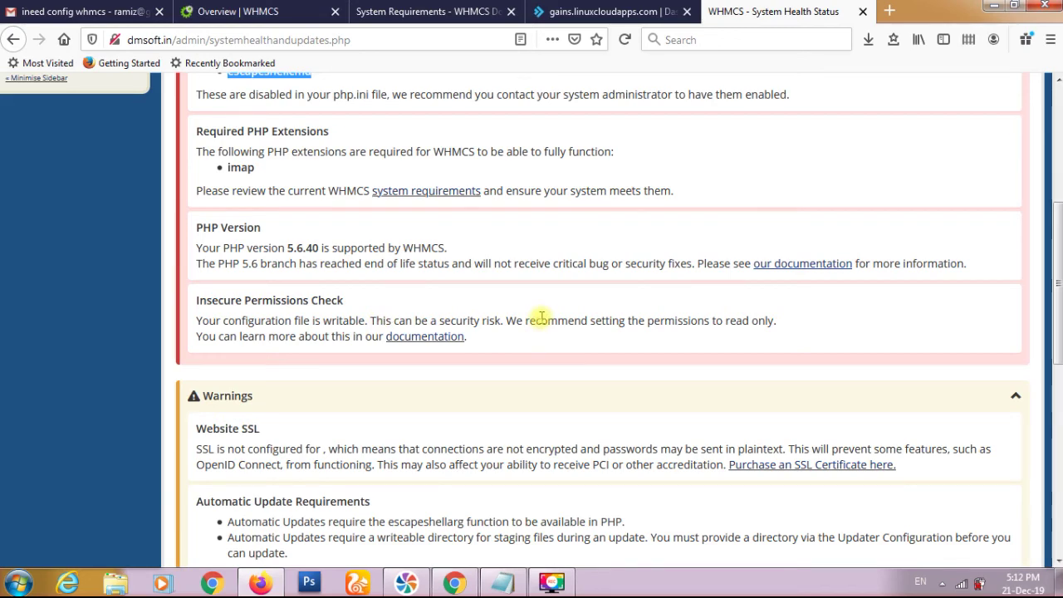
{"action": "scroll", "coordinate": [540, 318], "scroll_direction": "down", "scroll_amount": 4}
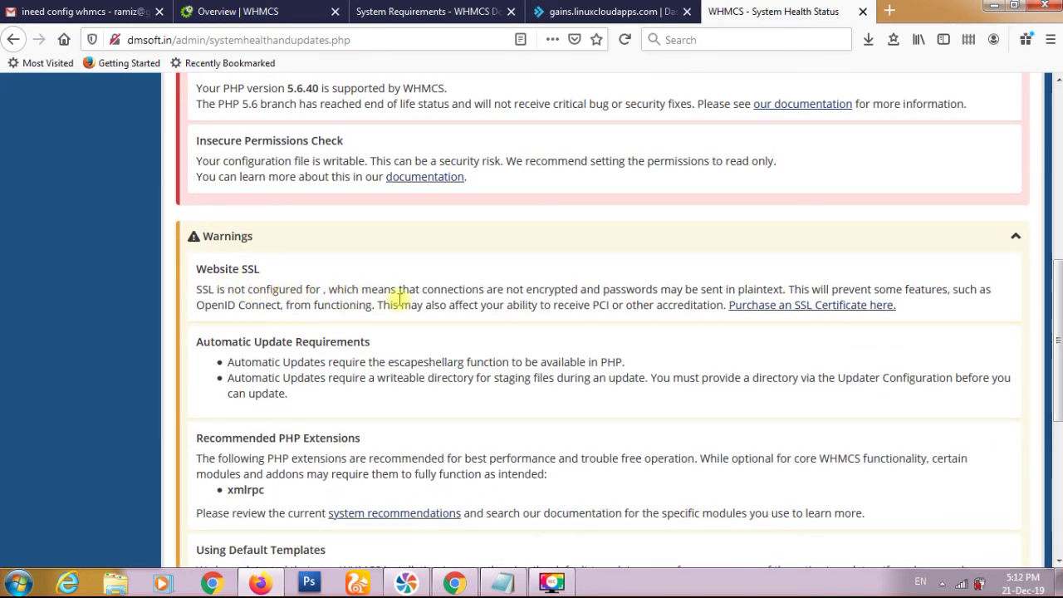
{"action": "scroll", "coordinate": [401, 301], "scroll_direction": "down", "scroll_amount": 2}
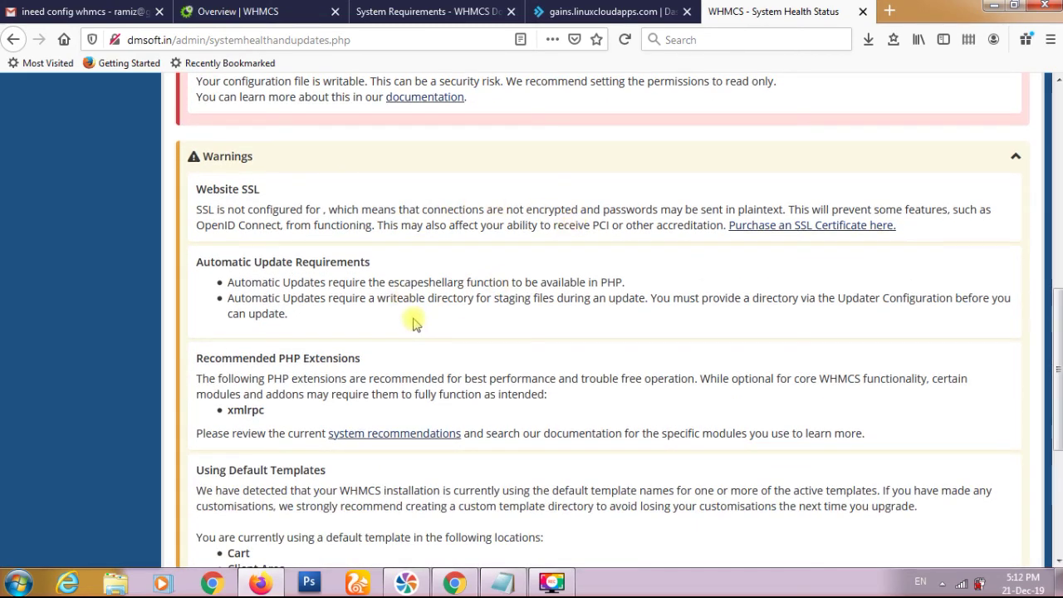
{"action": "scroll", "coordinate": [416, 324], "scroll_direction": "down", "scroll_amount": 2}
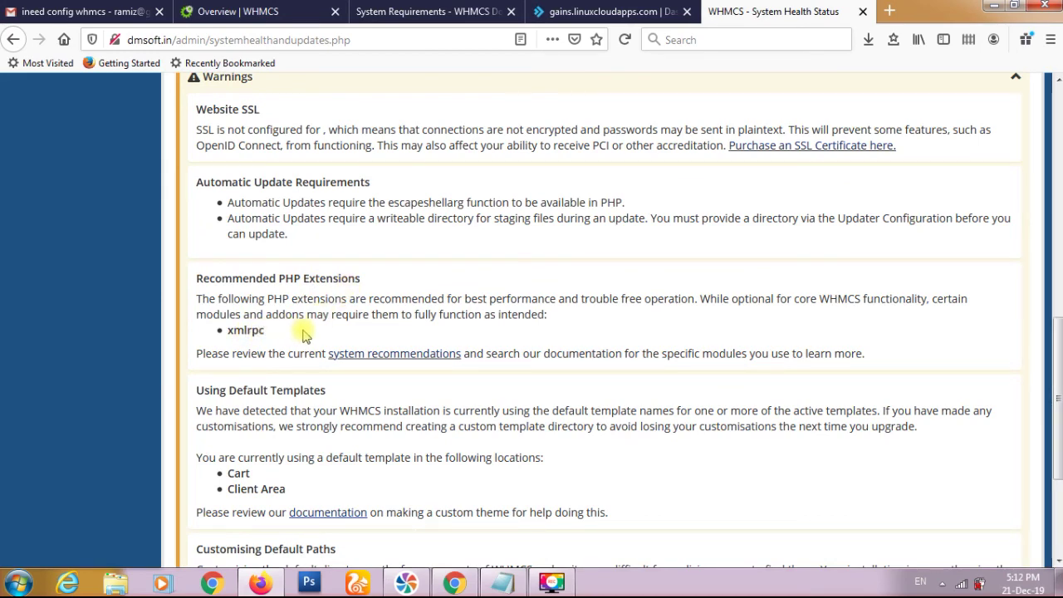
{"action": "scroll", "coordinate": [311, 334], "scroll_direction": "down", "scroll_amount": 4}
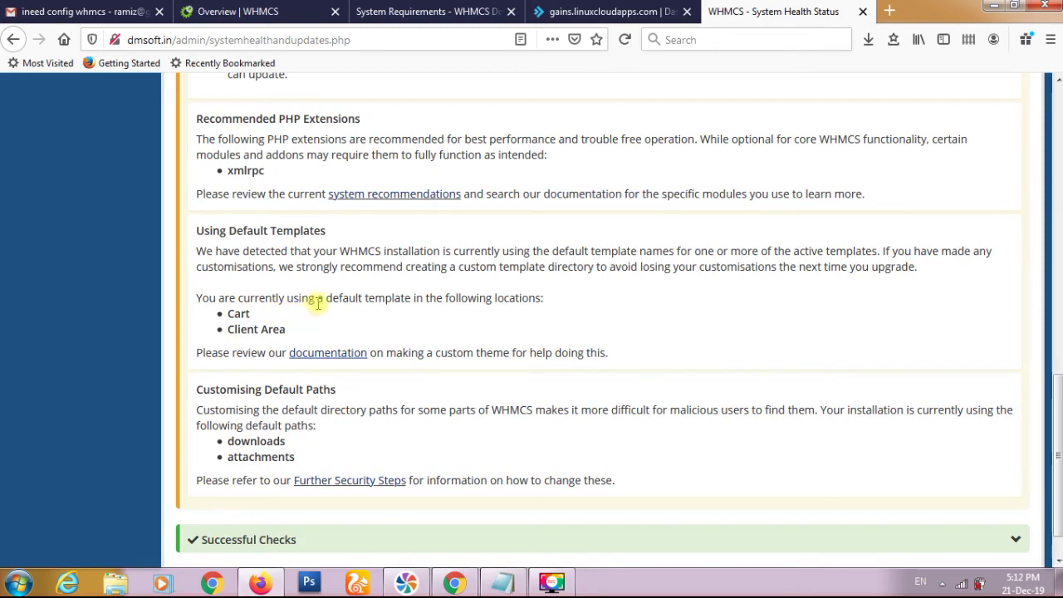
{"action": "scroll", "coordinate": [318, 303], "scroll_direction": "down", "scroll_amount": 1}
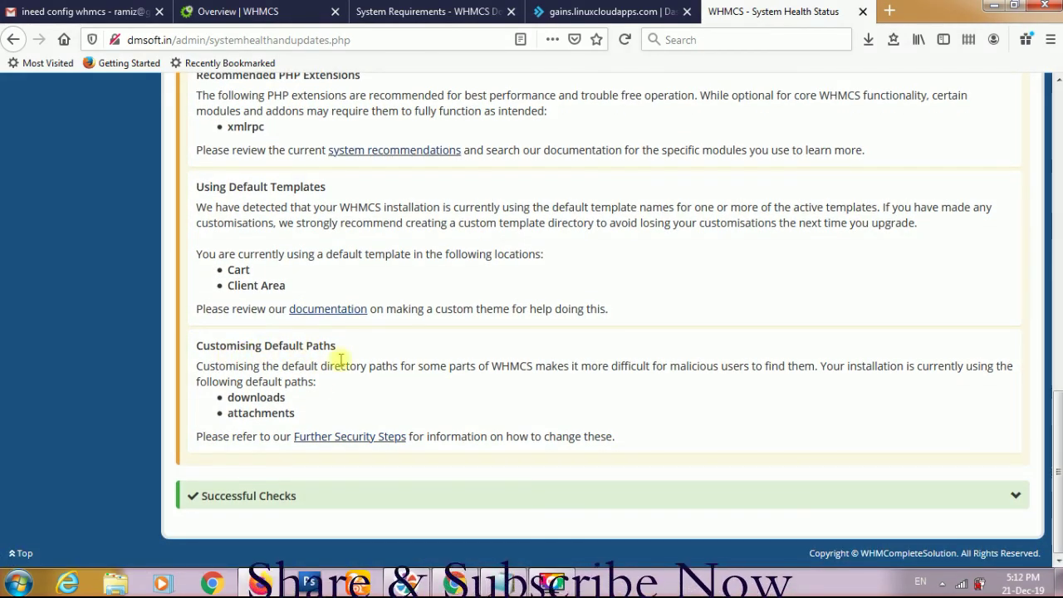
{"action": "scroll", "coordinate": [384, 381], "scroll_direction": "up", "scroll_amount": 8}
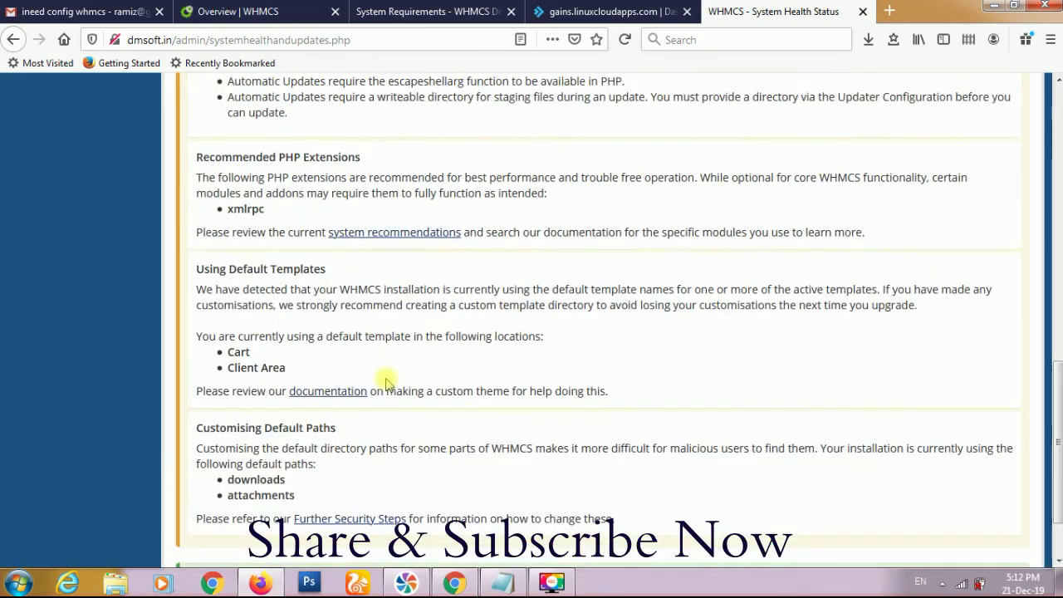
{"action": "scroll", "coordinate": [384, 382], "scroll_direction": "up", "scroll_amount": 3}
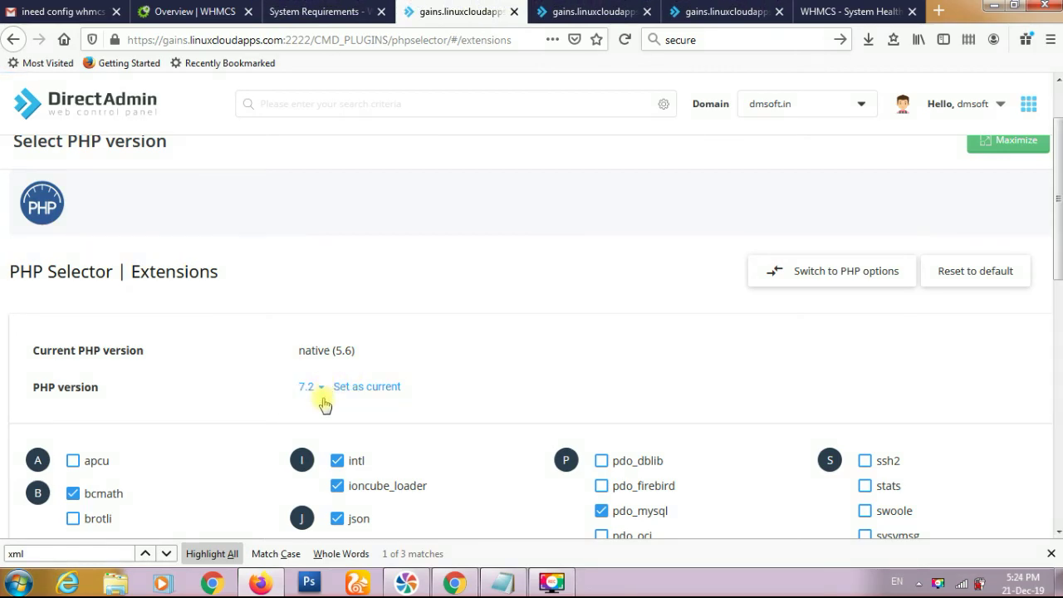
Step: Compare the PHP extensions flagged by WHMCS with the DirectAdmin PHP Selector and enable xmlrpc for PHP 7.2
{"action": "scroll", "coordinate": [324, 405], "scroll_direction": "down", "scroll_amount": 8}
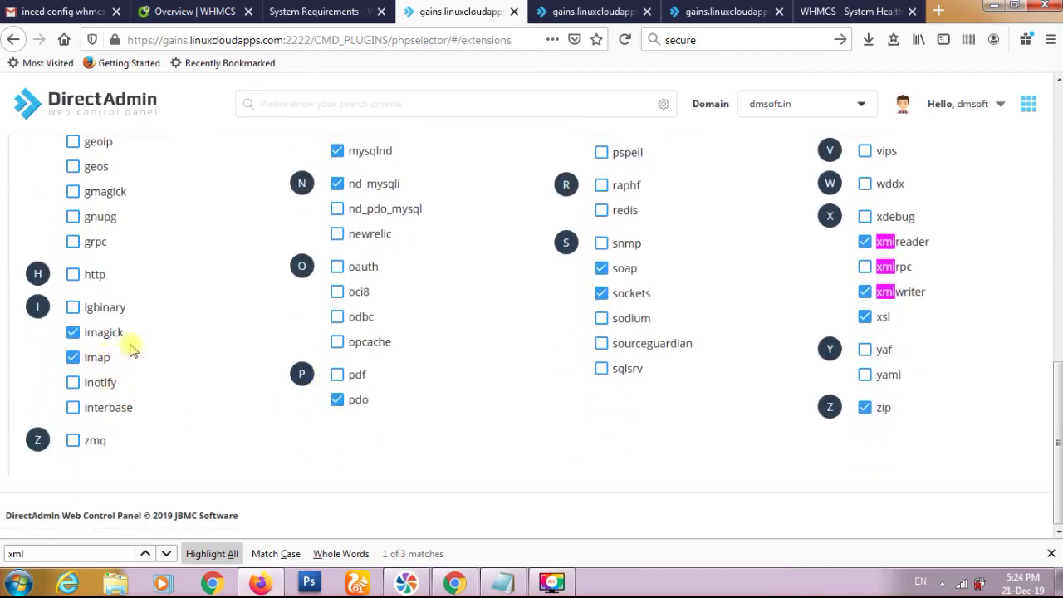
{"action": "left_click", "coordinate": [859, 12]}
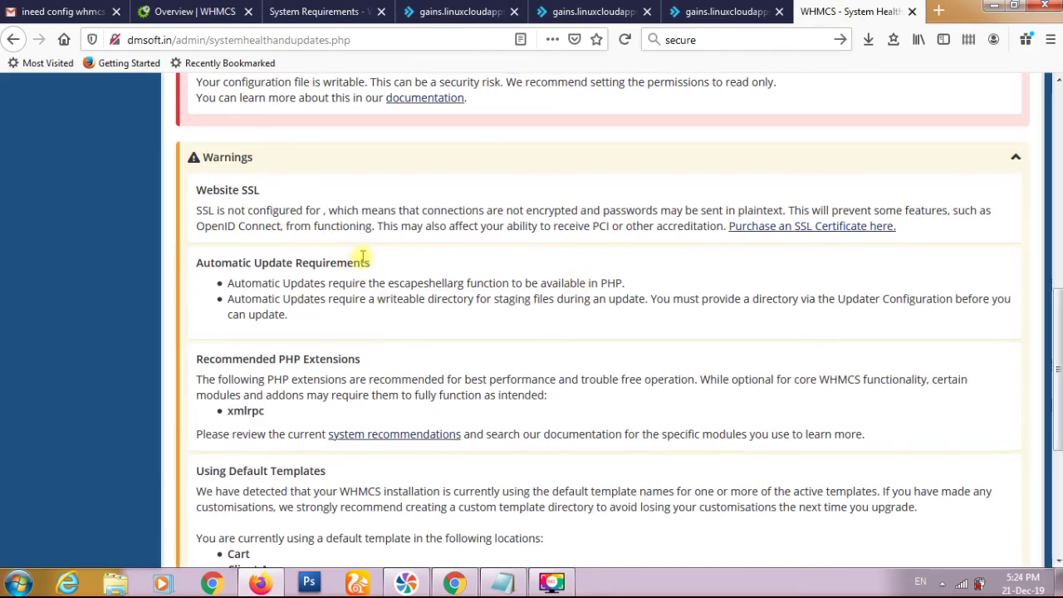
{"action": "scroll", "coordinate": [363, 259], "scroll_direction": "up", "scroll_amount": 5}
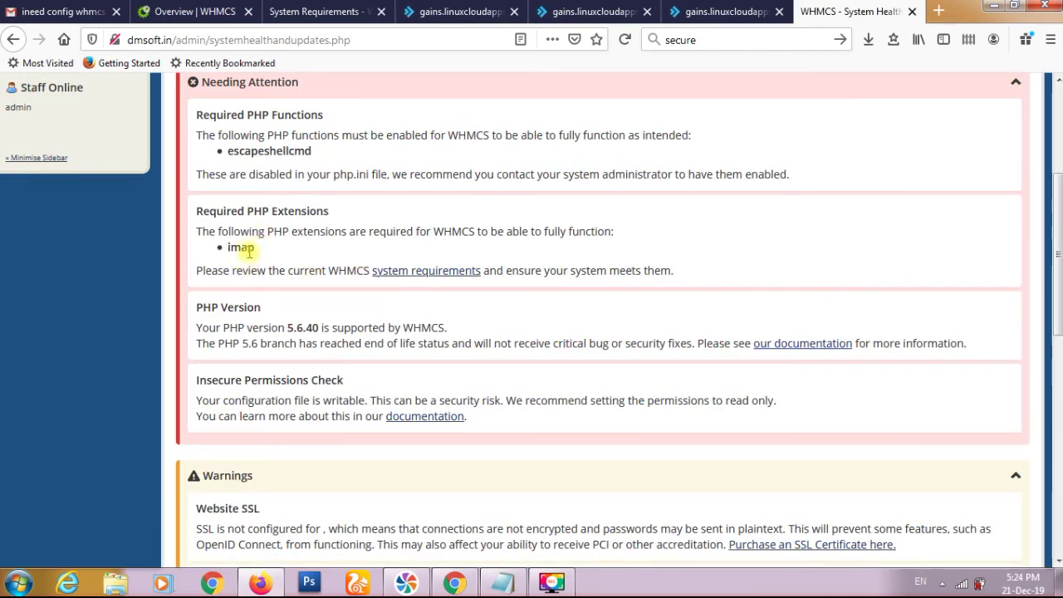
{"action": "left_click", "coordinate": [419, 12]}
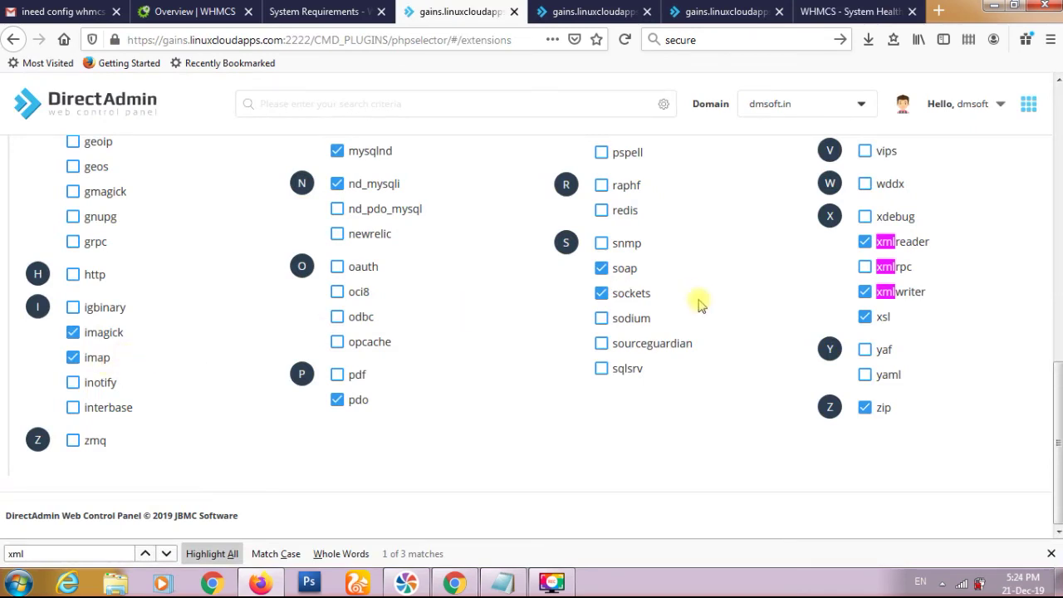
{"action": "left_click", "coordinate": [864, 267]}
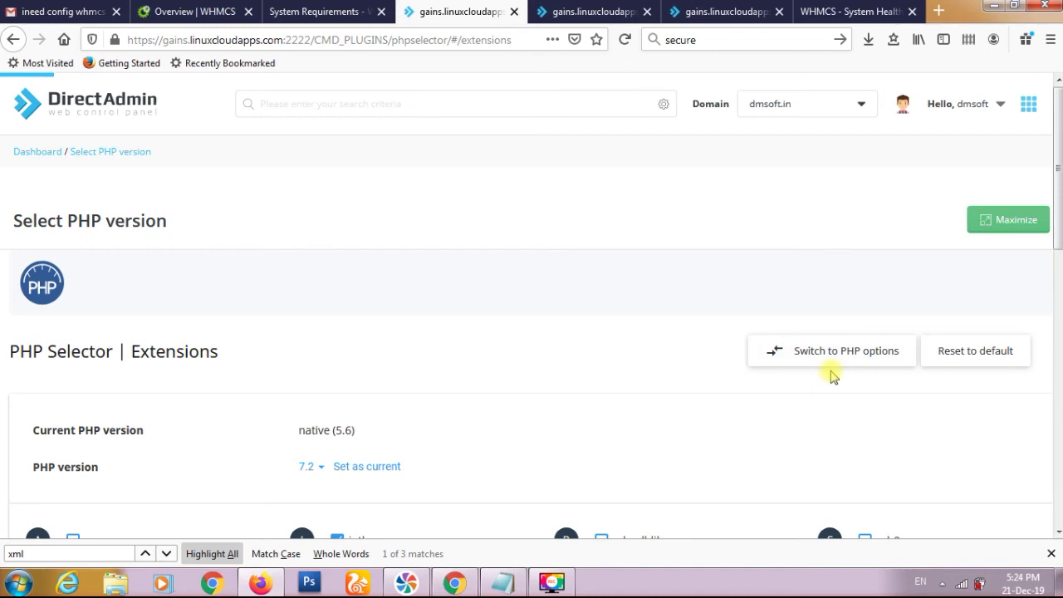
{"action": "scroll", "coordinate": [834, 376], "scroll_direction": "down", "scroll_amount": 10}
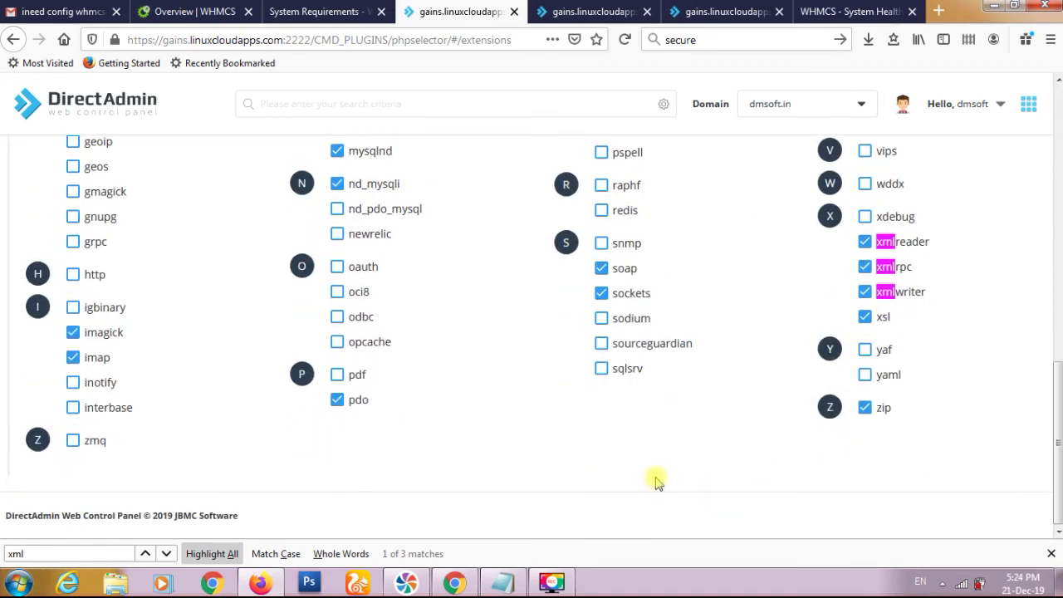
Step: Switch the PHP Selector to its options view and set PHP 7.2 as the current version
{"action": "scroll", "coordinate": [656, 482], "scroll_direction": "up", "scroll_amount": 10}
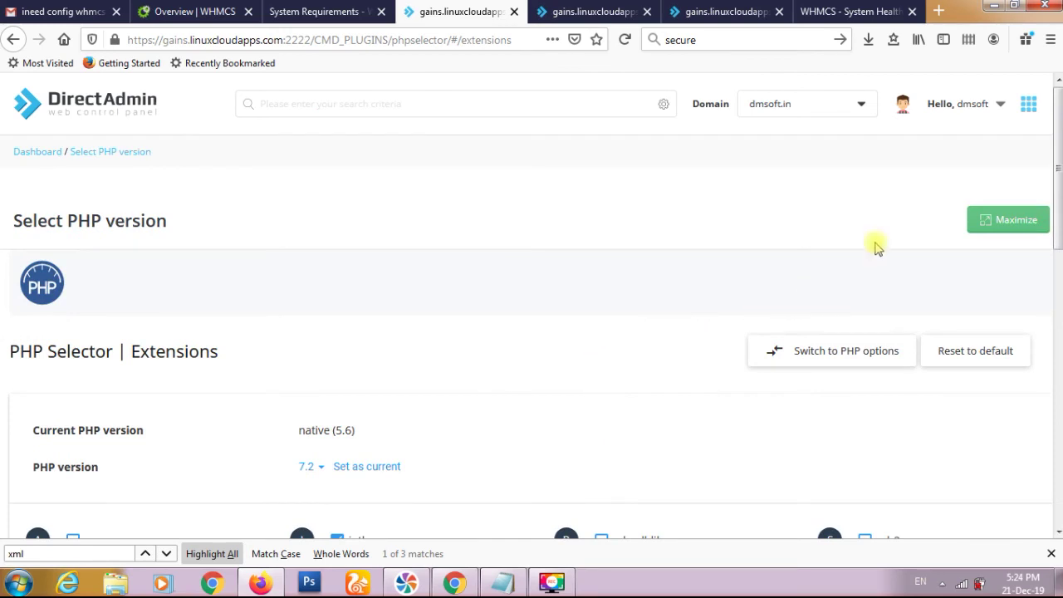
{"action": "left_click", "coordinate": [1008, 220]}
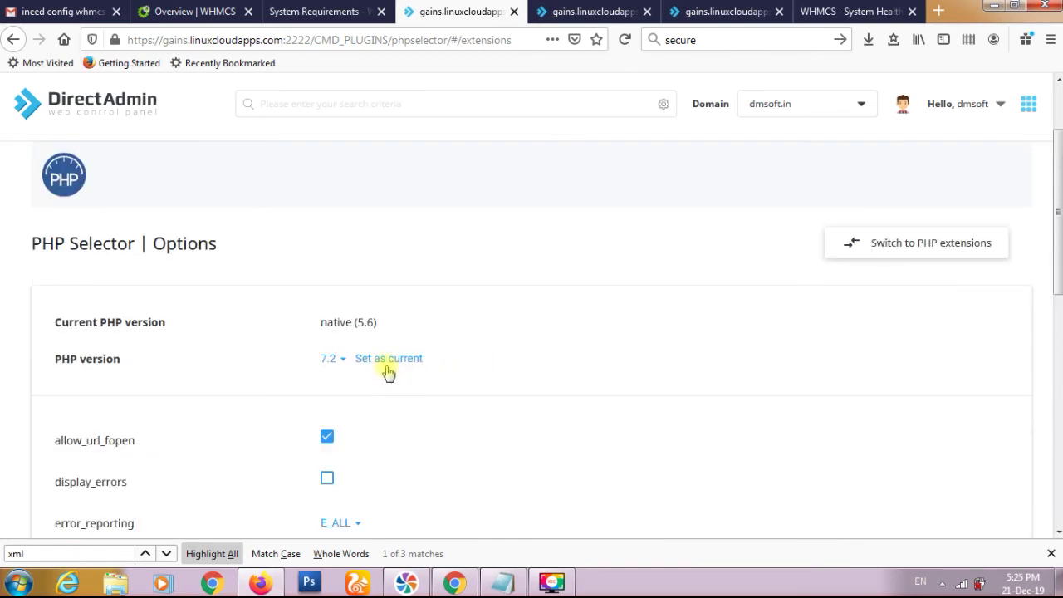
{"action": "left_click", "coordinate": [385, 359]}
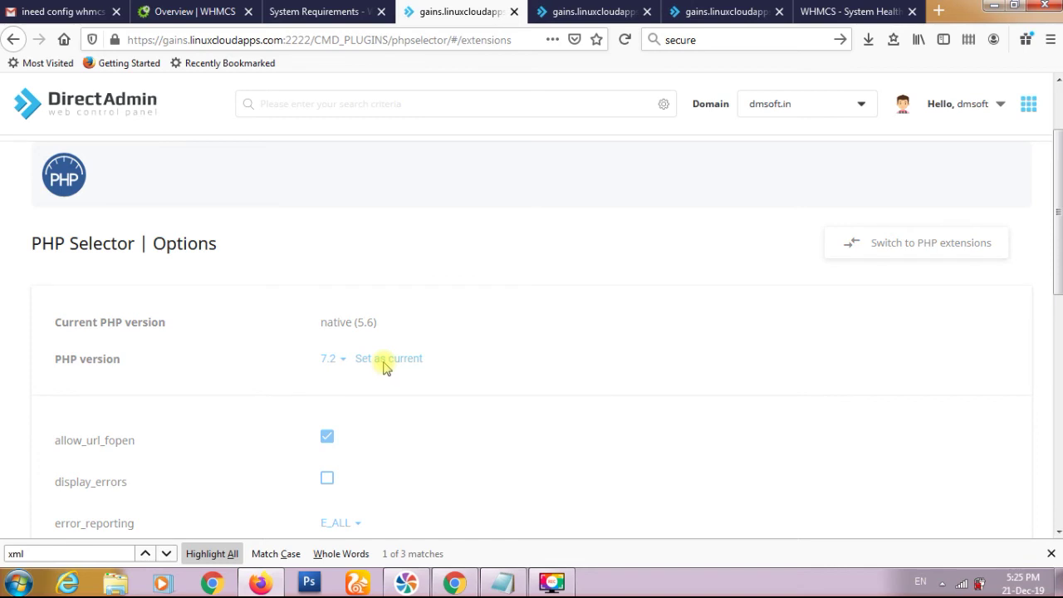
Step: Look over the PHP 7.2 options and reapply 7.2 as the current version from the PHP Selector's extensions view
{"action": "scroll", "coordinate": [383, 365], "scroll_direction": "down", "scroll_amount": 15}
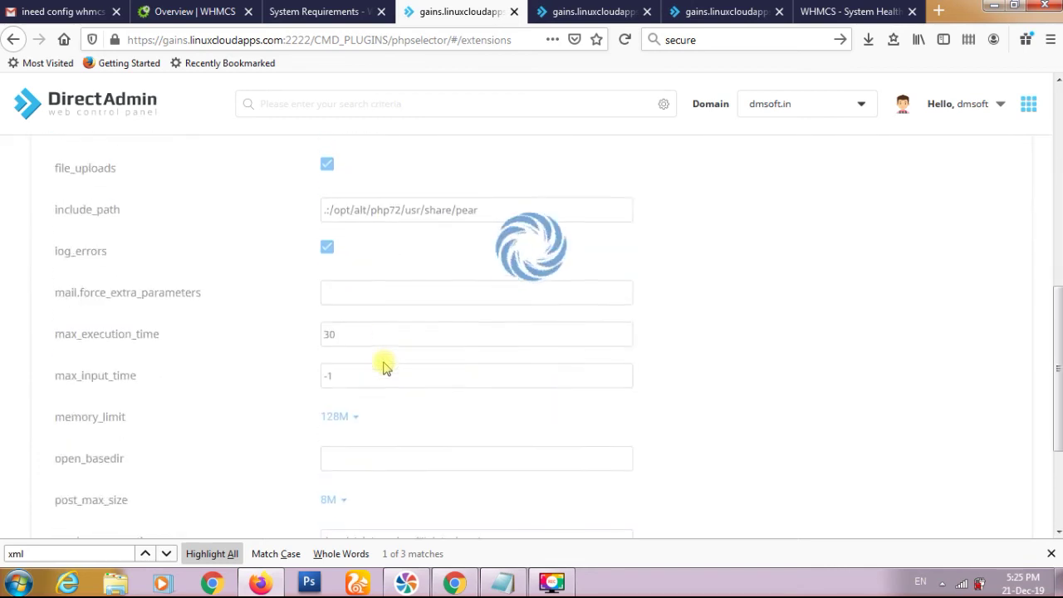
{"action": "scroll", "coordinate": [748, 260], "scroll_direction": "up", "scroll_amount": 15}
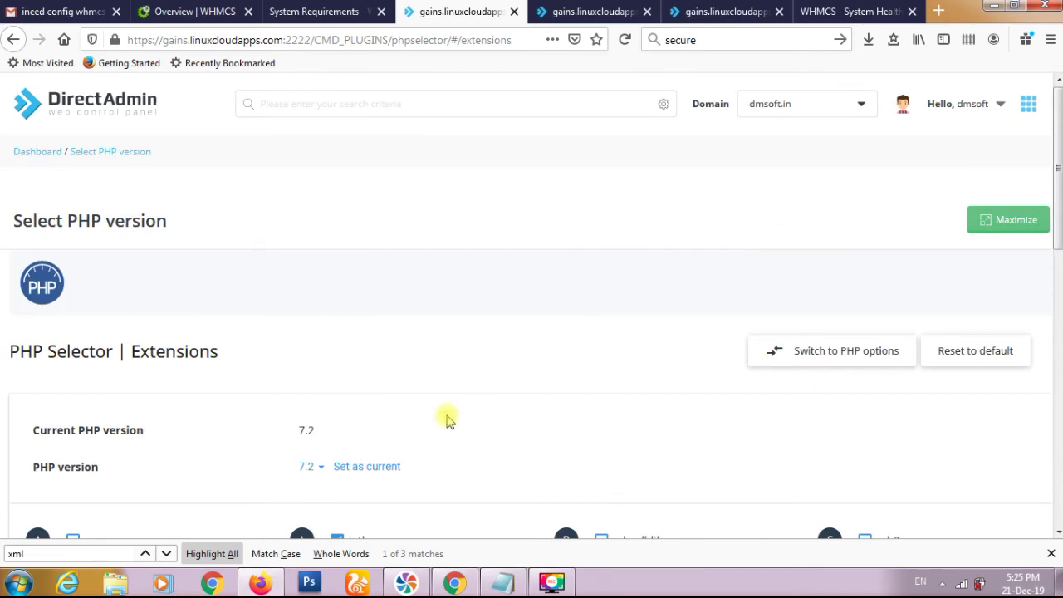
{"action": "left_click", "coordinate": [372, 468]}
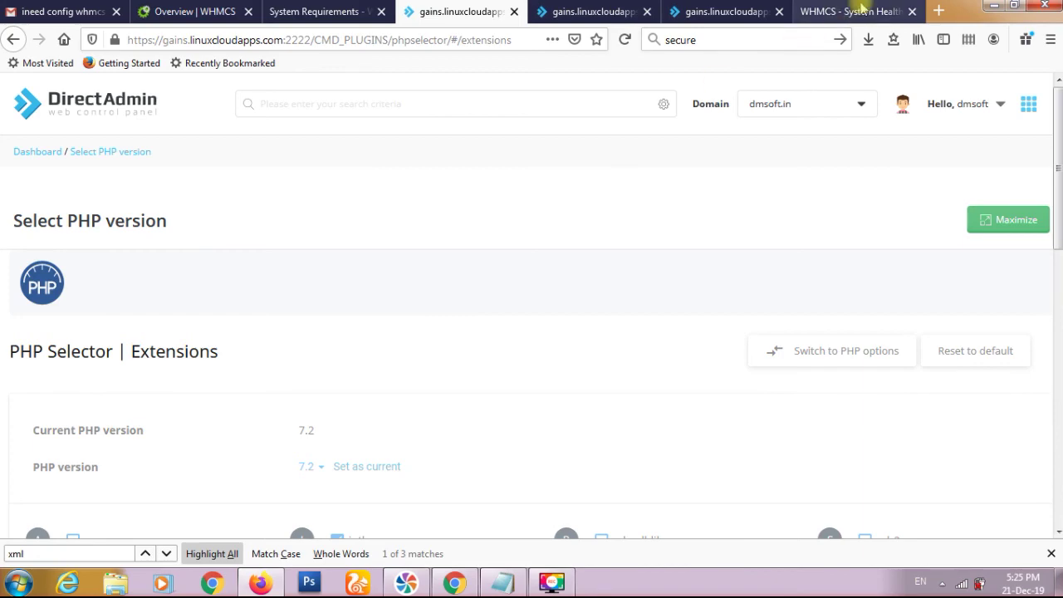
Step: Return to the WHMCS System Health Status page and force a full reload so the checks run again
{"action": "left_click", "coordinate": [864, 10]}
{"action": "scroll", "coordinate": [802, 135], "scroll_direction": "up", "scroll_amount": 5}
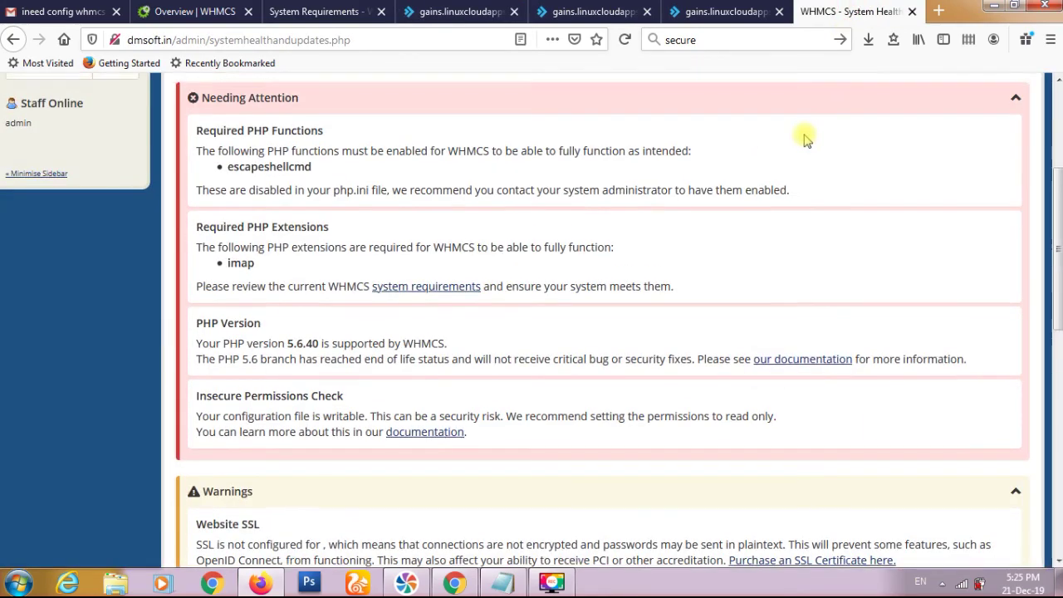
{"action": "mouse_move", "coordinate": [781, 162]}
{"action": "left_click", "coordinate": [624, 39]}
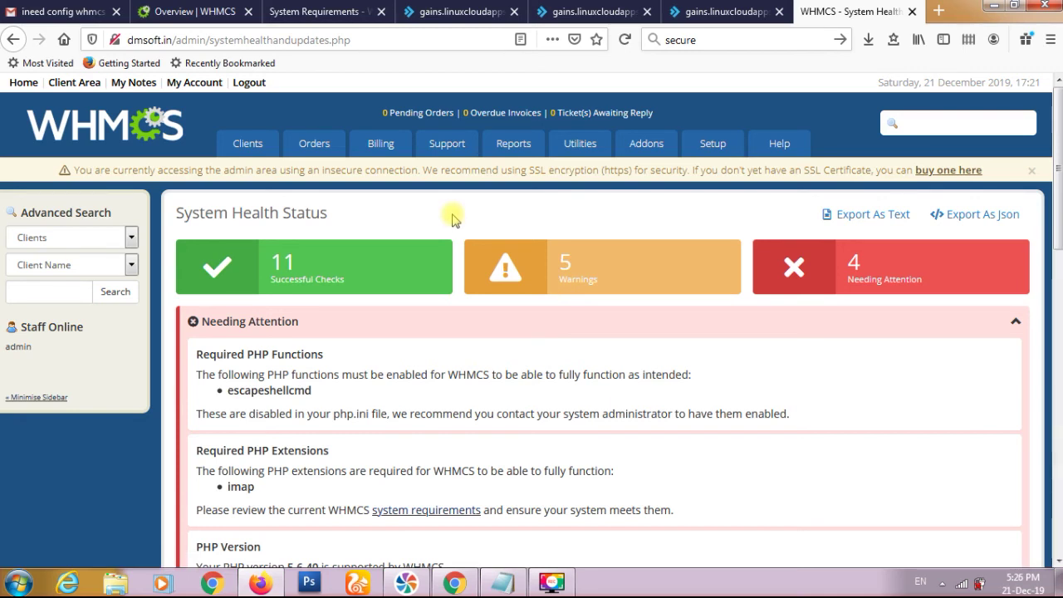
{"action": "key", "text": "ctrl+F5"}
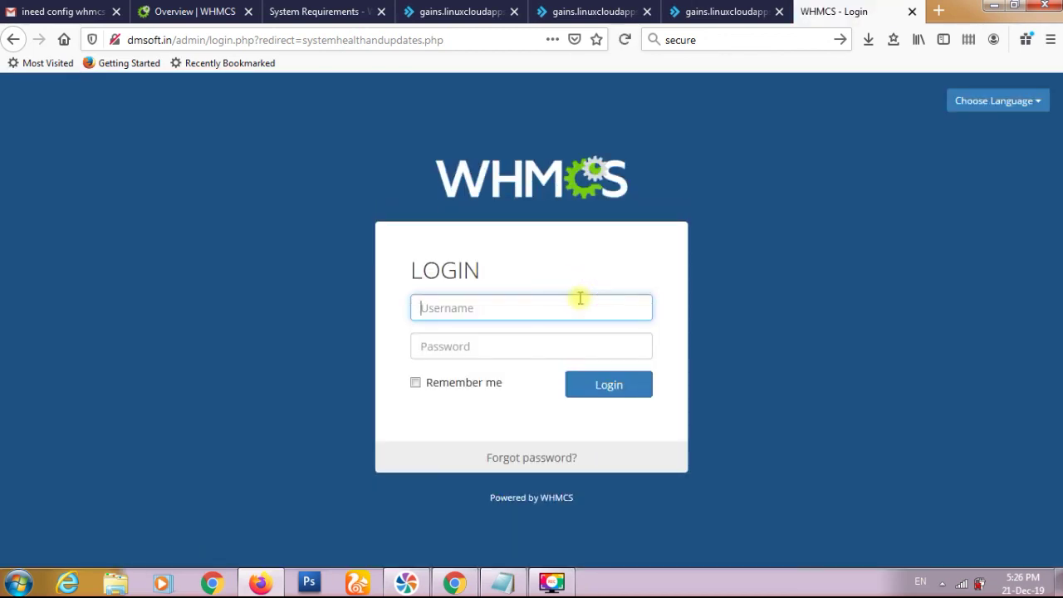
Step: Log back in to the WHMCS admin area as admin with the account password and decline saving the login in Firefox
{"action": "type", "text": "a"}
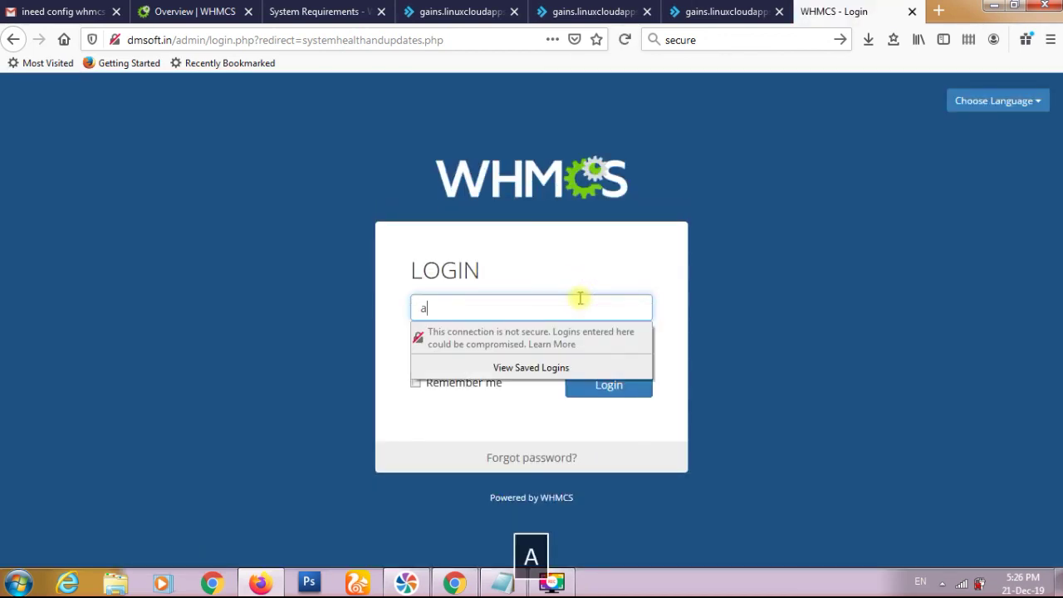
{"action": "type", "text": "dmin"}
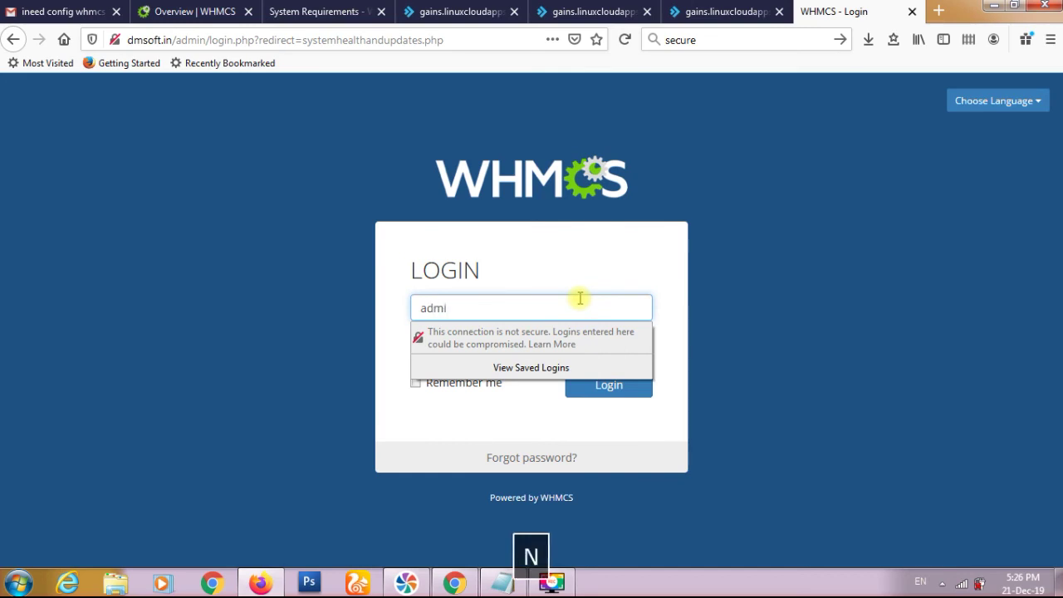
{"action": "key", "text": "Tab"}
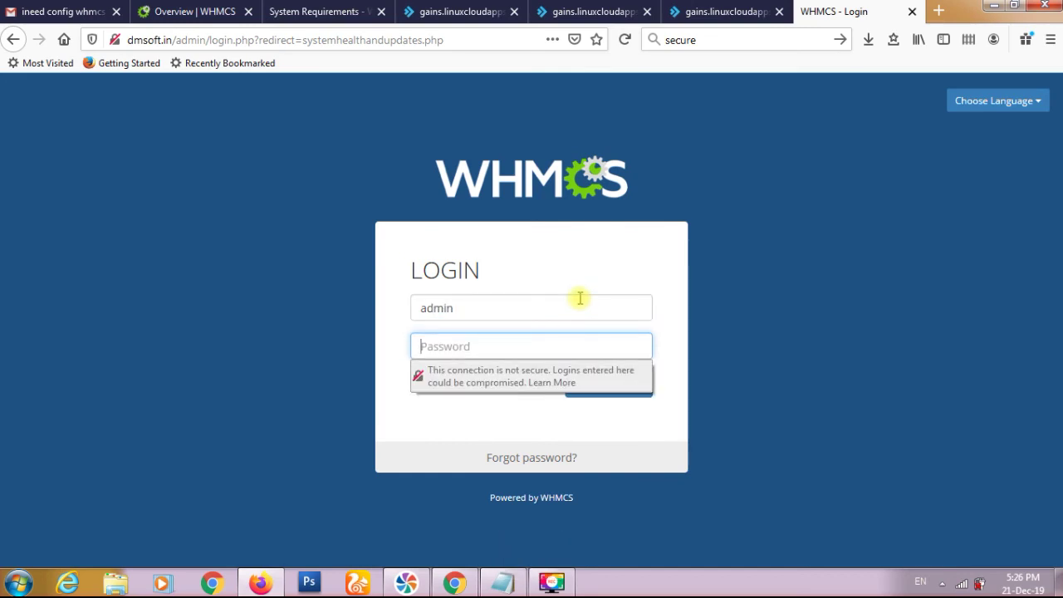
{"action": "key", "text": "ctrl+v"}
{"action": "key", "text": "Return"}
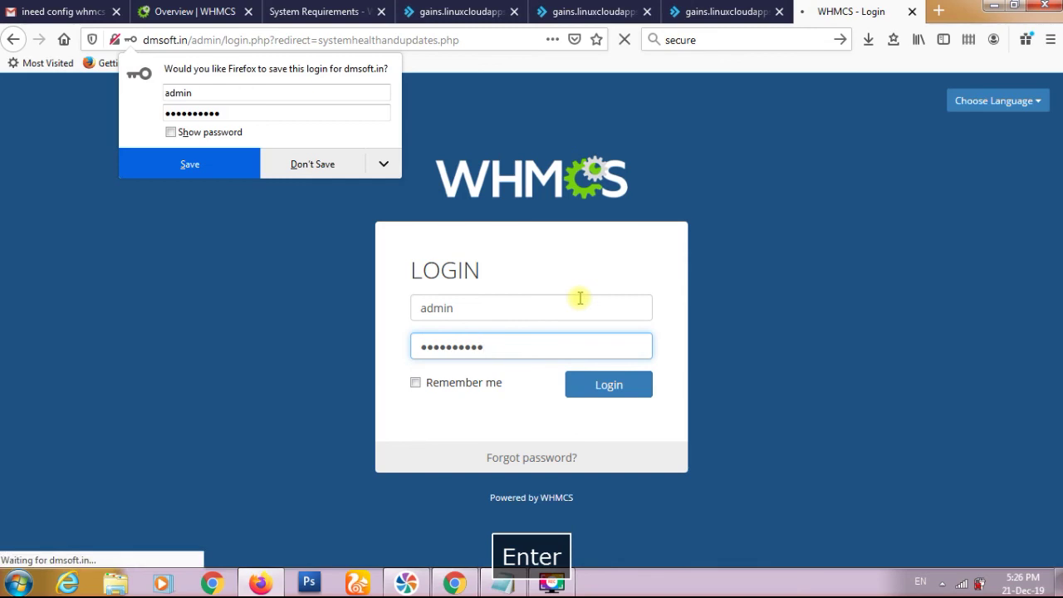
{"action": "left_click", "coordinate": [320, 162]}
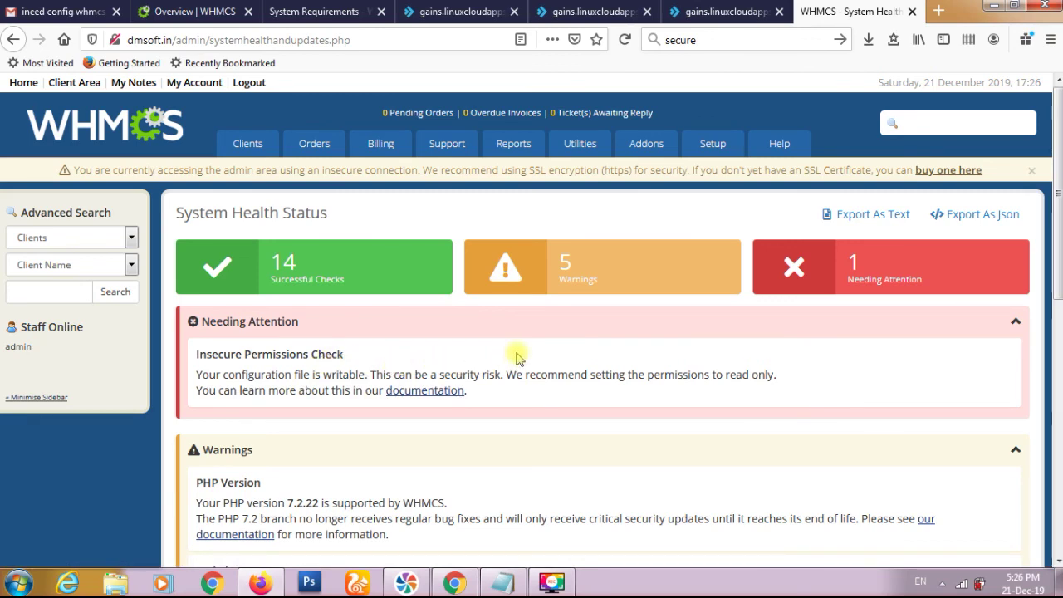
Step: Review the remaining Insecure Permissions Check, close the spare DirectAdmin tab and switch to the file manager's public_html listing
{"action": "scroll", "coordinate": [516, 357], "scroll_direction": "down", "scroll_amount": 2}
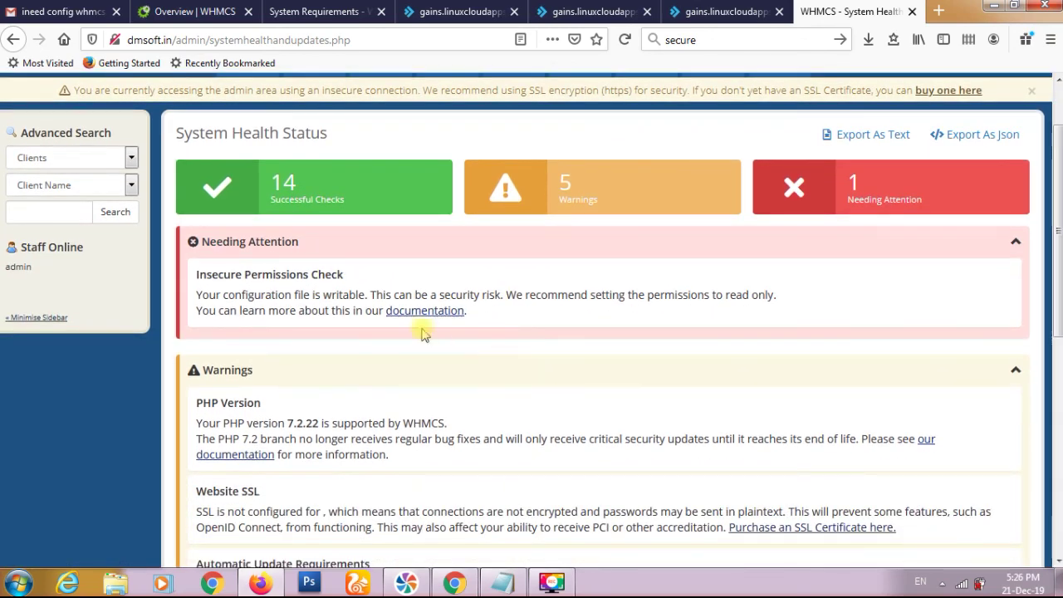
{"action": "left_click", "coordinate": [646, 11]}
{"action": "left_click", "coordinate": [646, 11]}
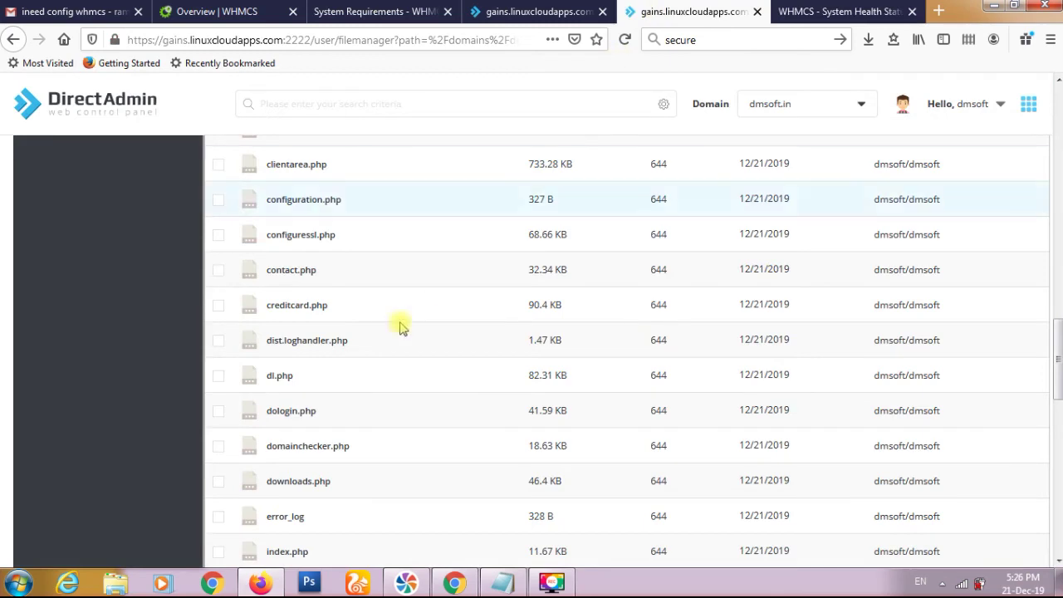
Step: Set the permissions of configuration.php in public_html to 400, leaving only owner read access
{"action": "right_click", "coordinate": [322, 200]}
{"action": "left_click", "coordinate": [241, 204]}
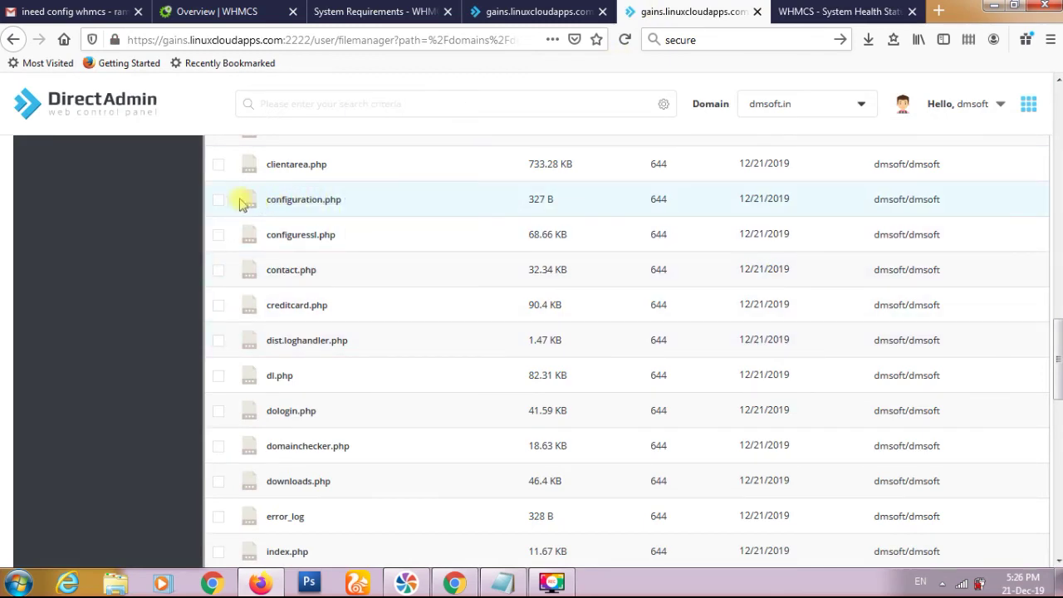
{"action": "right_click", "coordinate": [322, 202]}
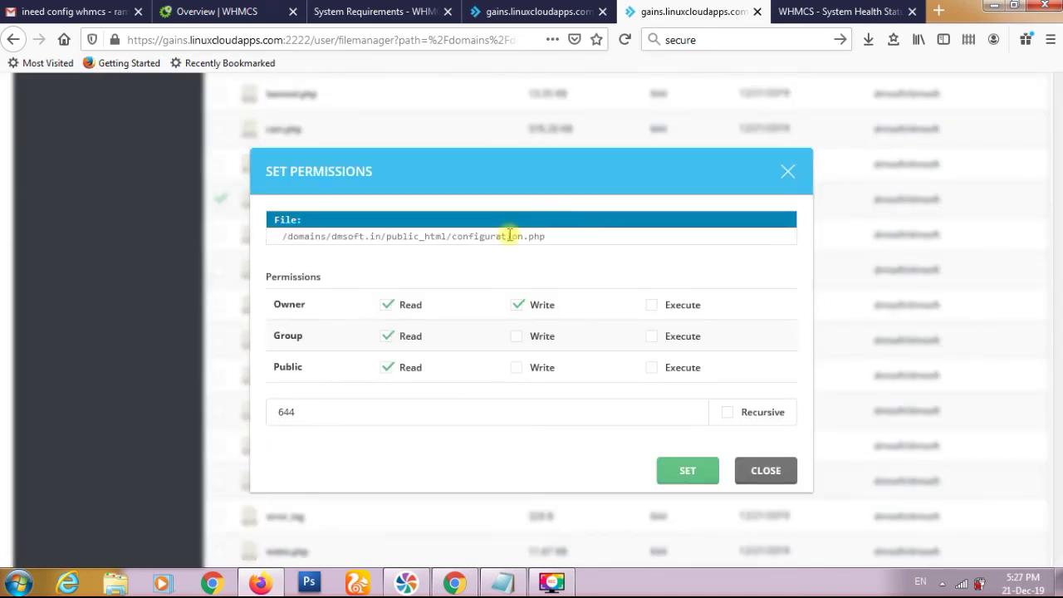
{"action": "left_click", "coordinate": [390, 336]}
{"action": "left_click", "coordinate": [387, 368]}
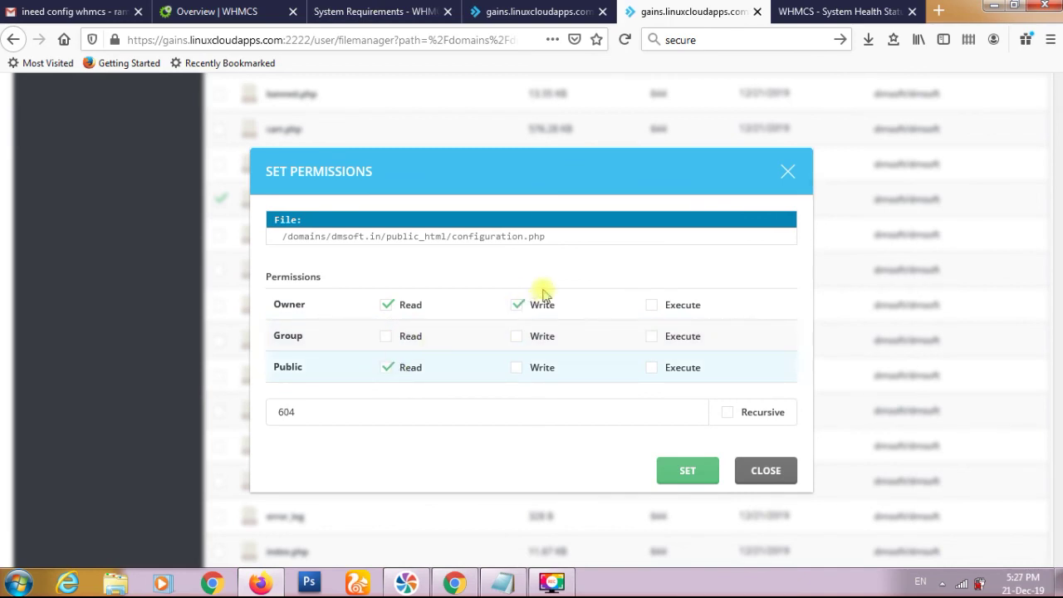
{"action": "left_click", "coordinate": [519, 306]}
{"action": "left_click", "coordinate": [519, 306]}
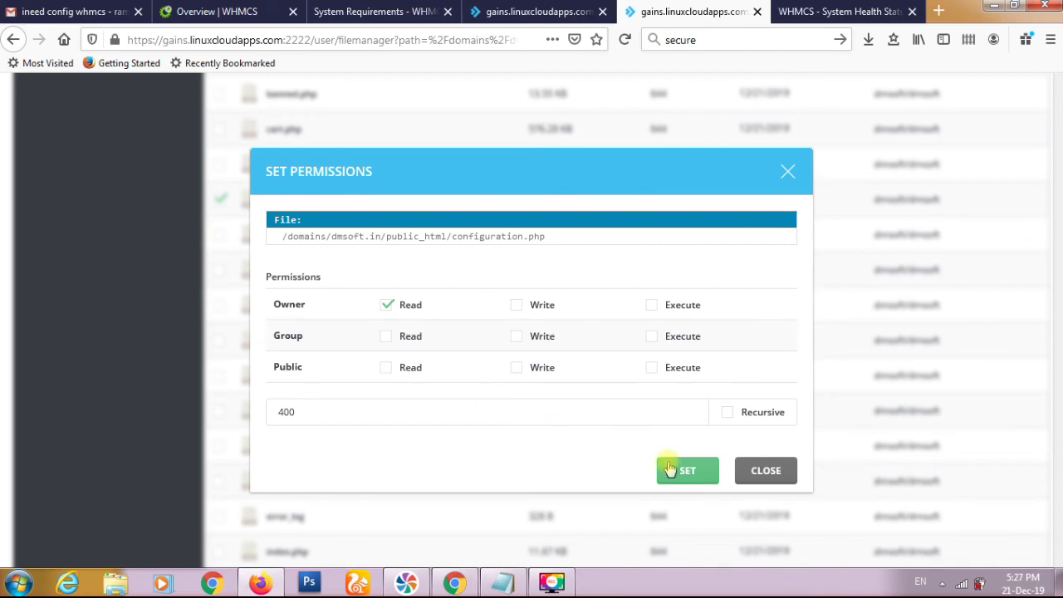
{"action": "left_click", "coordinate": [695, 474]}
{"action": "left_click", "coordinate": [694, 472]}
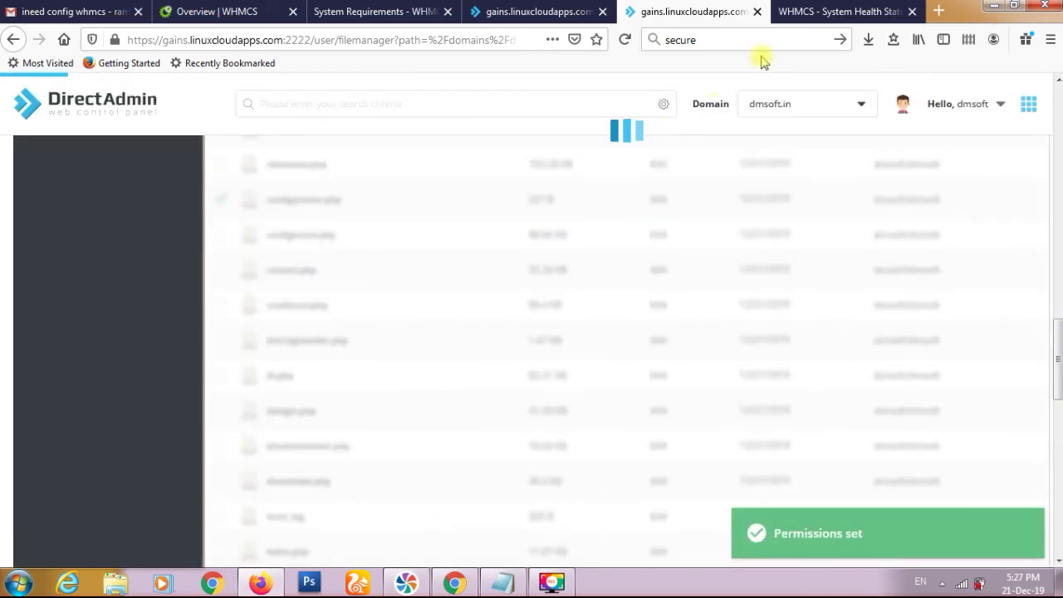
Step: Reload the WHMCS System Health Status page and review the attention items and the warnings on updates, paths, templates, PHP and SSL
{"action": "left_click", "coordinate": [816, 10]}
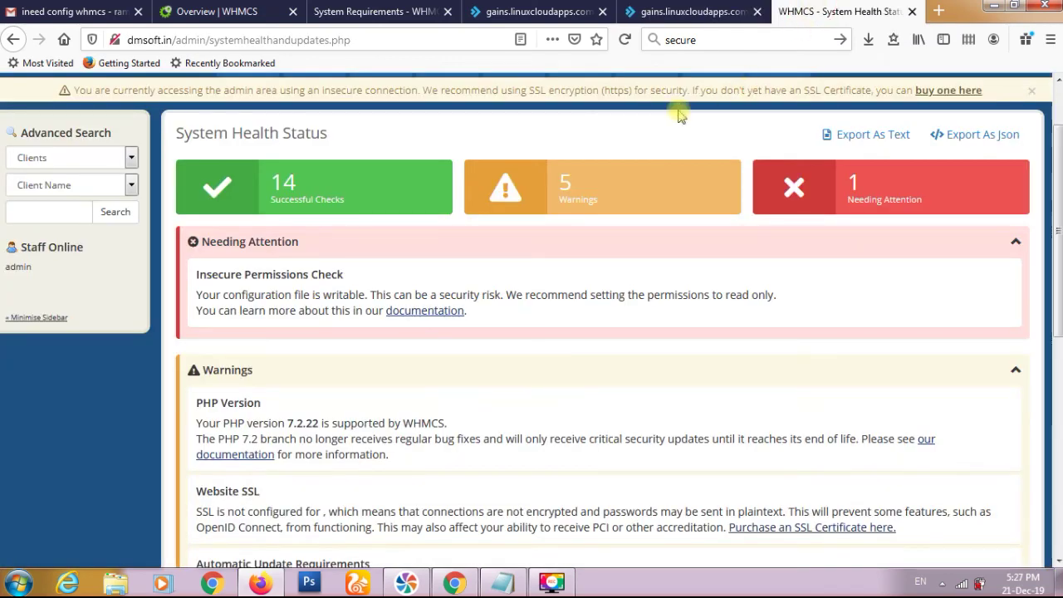
{"action": "left_click", "coordinate": [625, 40]}
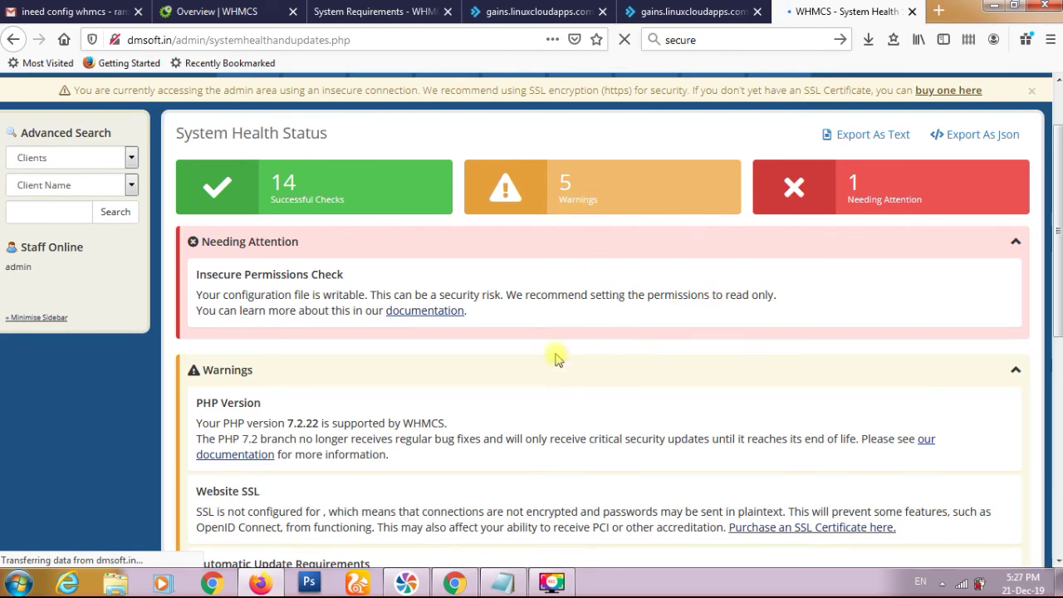
{"action": "scroll", "coordinate": [465, 374], "scroll_direction": "down", "scroll_amount": 2}
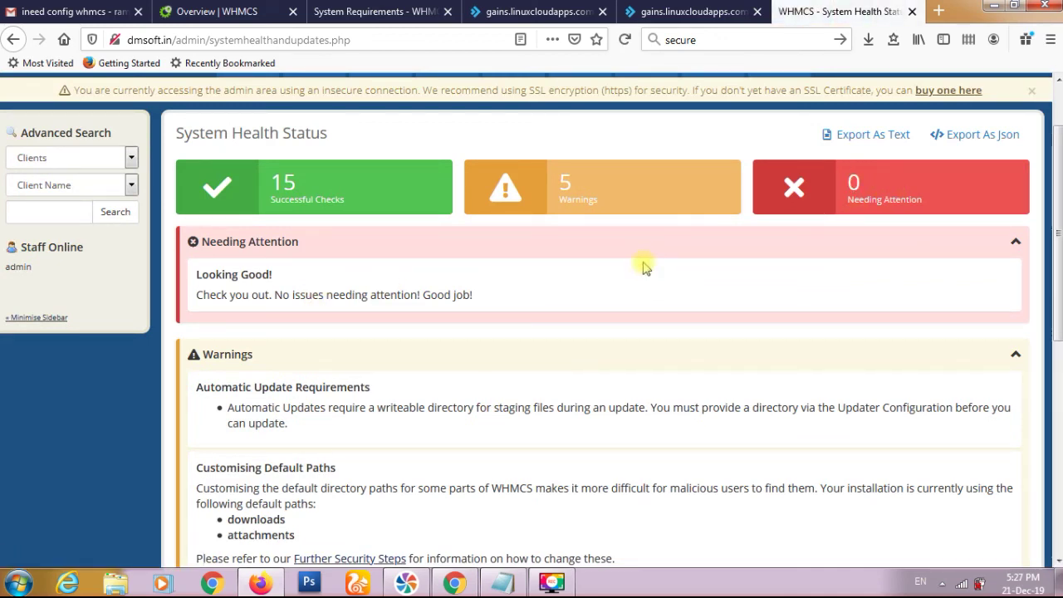
{"action": "scroll", "coordinate": [357, 330], "scroll_direction": "down", "scroll_amount": 2}
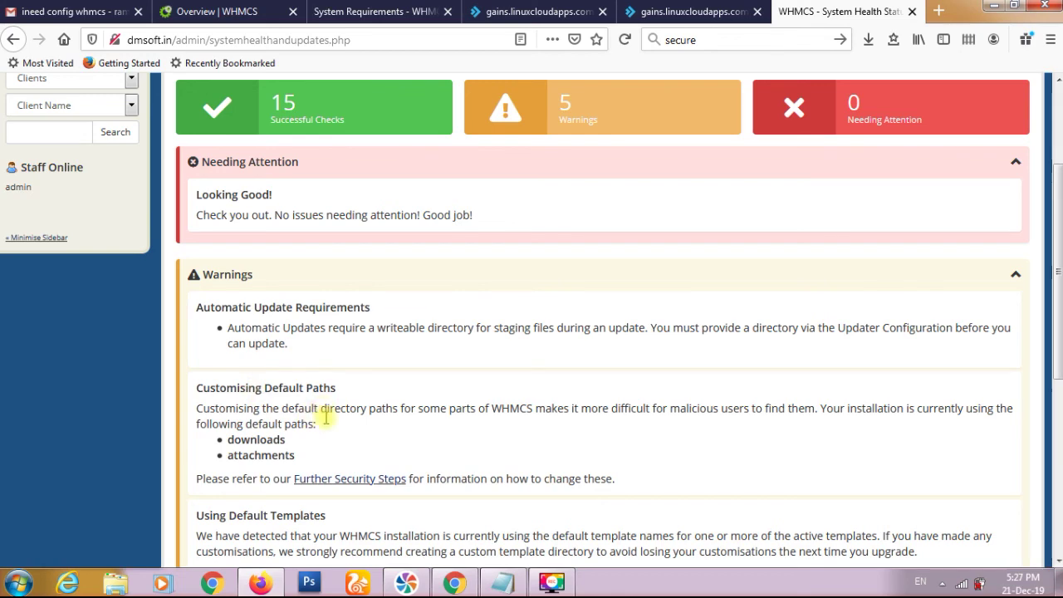
{"action": "scroll", "coordinate": [331, 429], "scroll_direction": "down", "scroll_amount": 2}
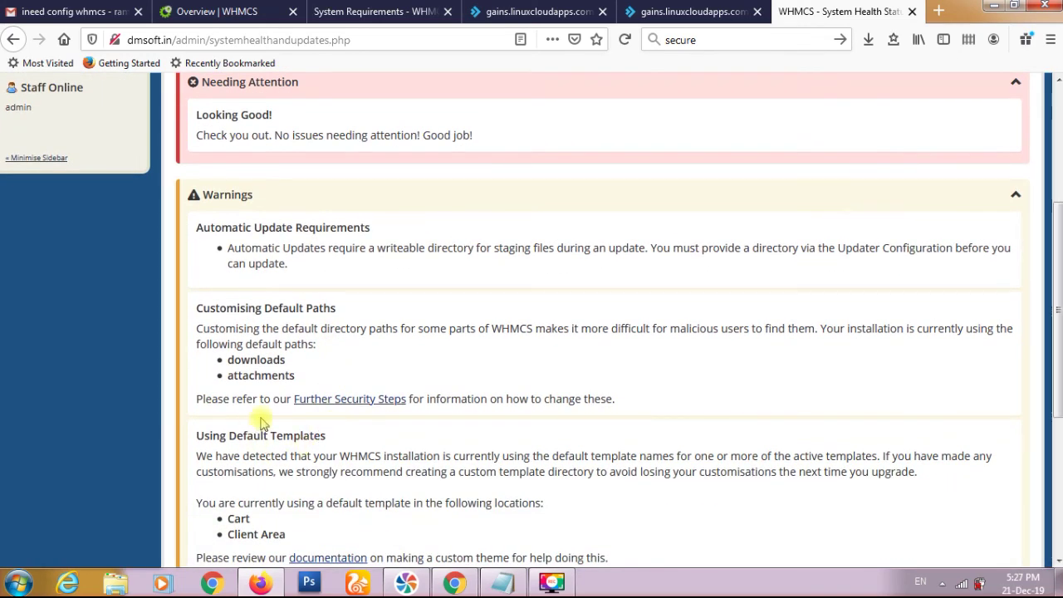
{"action": "scroll", "coordinate": [322, 437], "scroll_direction": "down", "scroll_amount": 4}
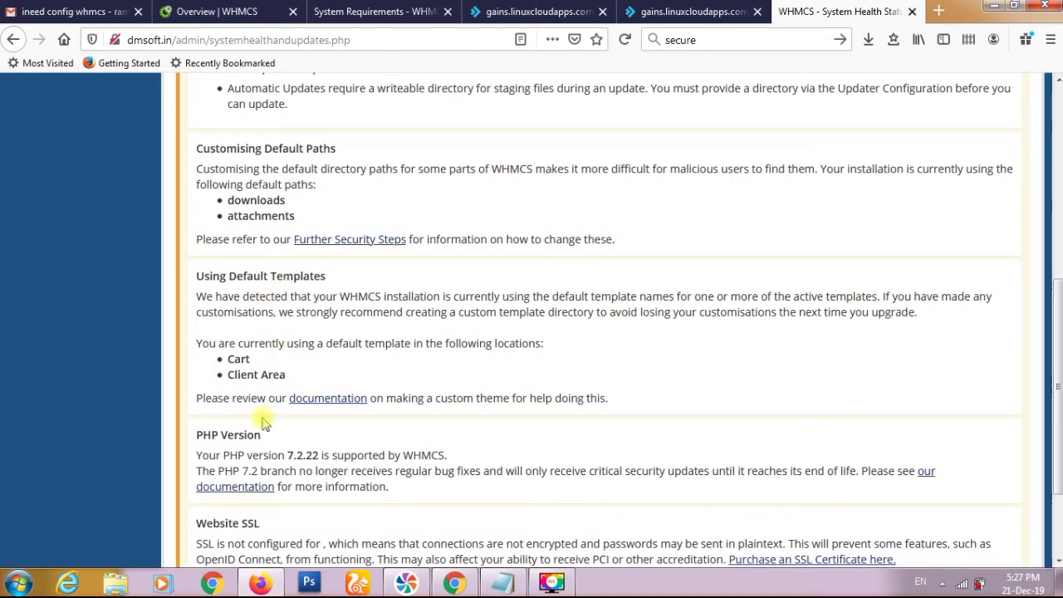
{"action": "scroll", "coordinate": [258, 441], "scroll_direction": "down", "scroll_amount": 3}
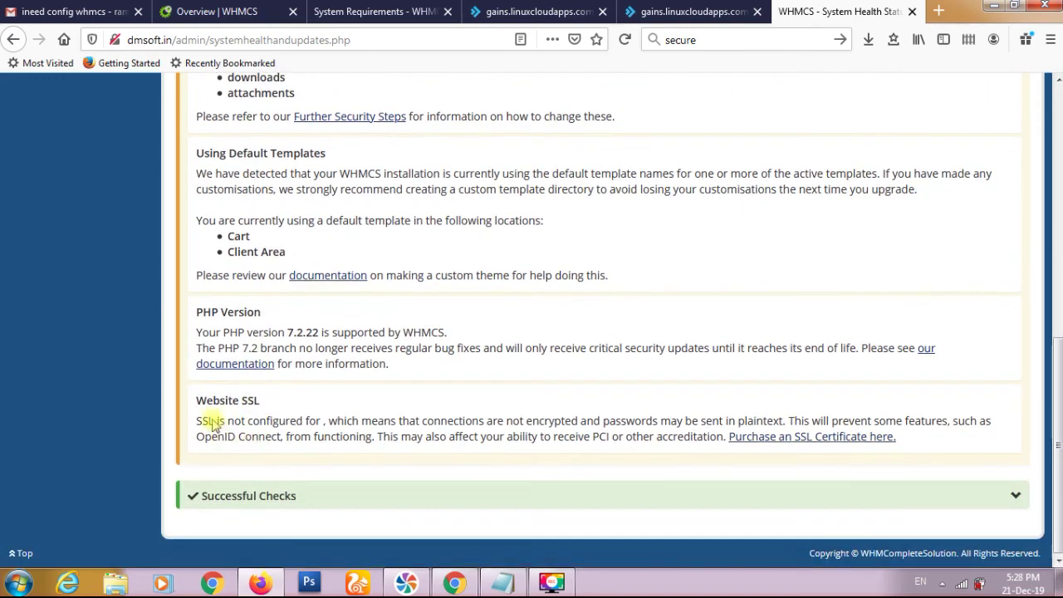